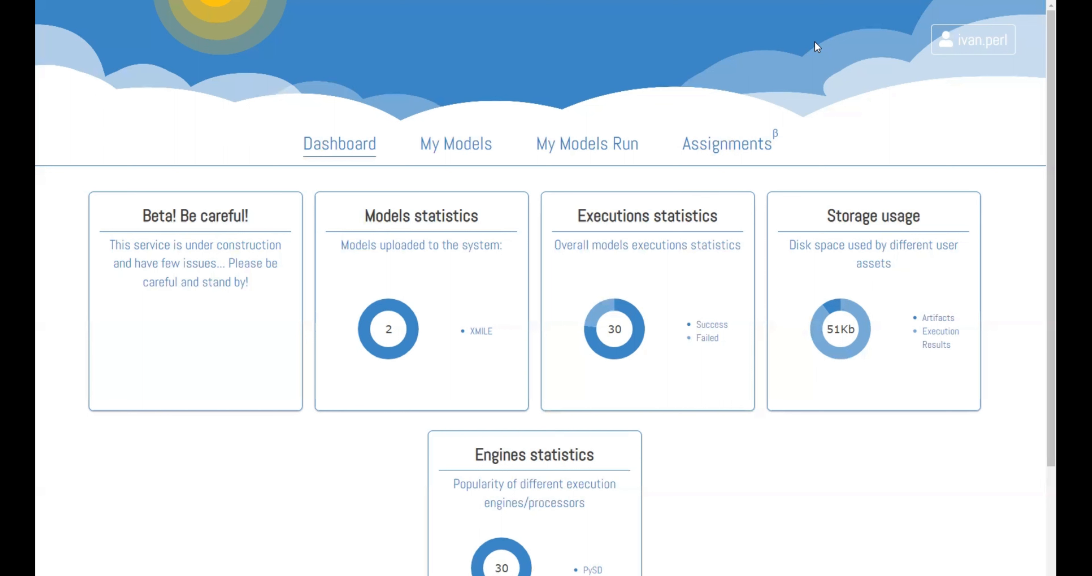
Start creating a new assignment from the managed assignments list
{"action": "left_click", "coordinate": [746, 146]}
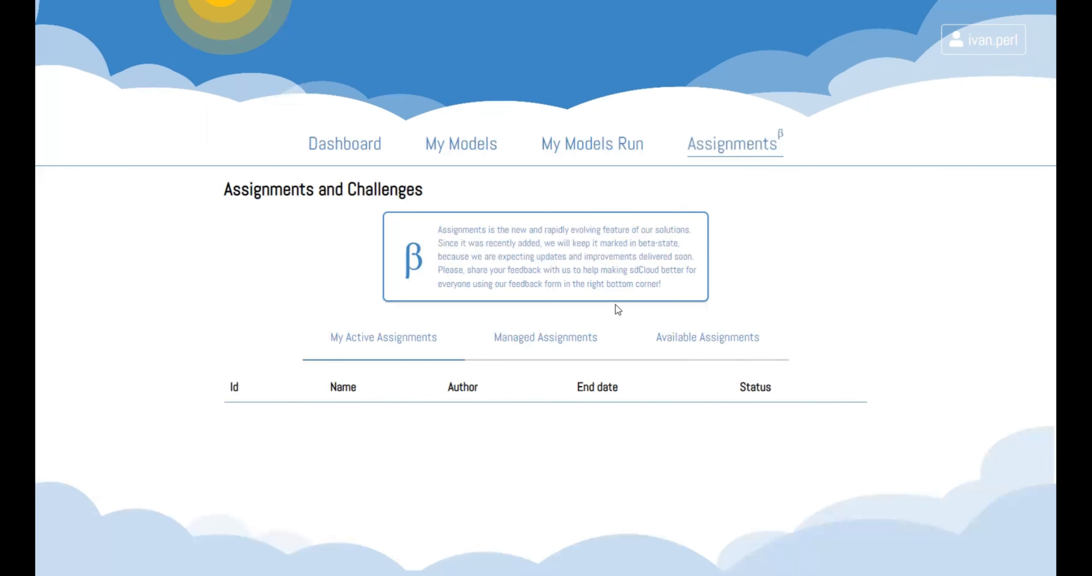
{"action": "left_click", "coordinate": [572, 335]}
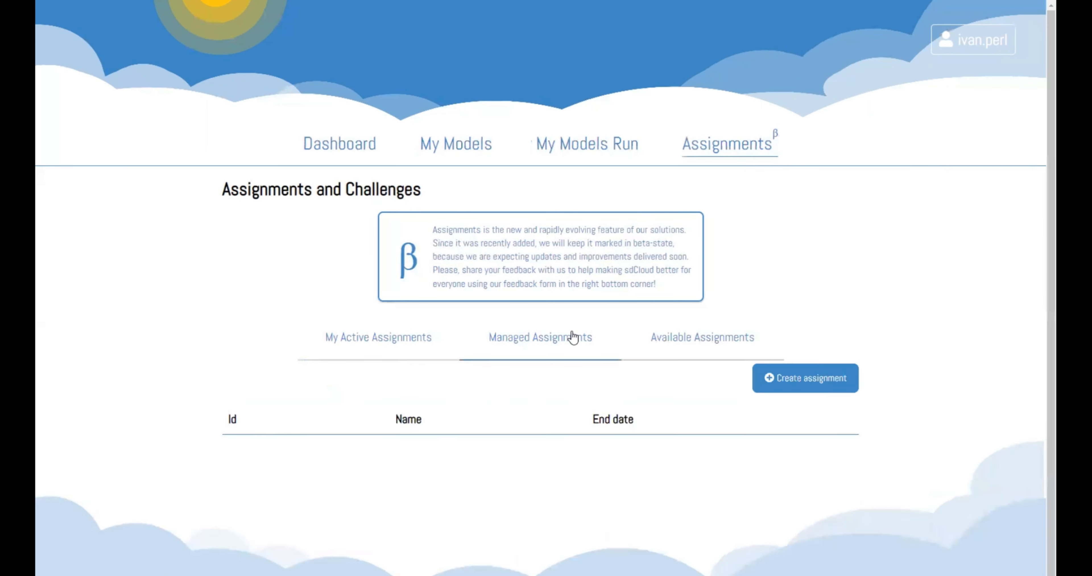
{"action": "left_click", "coordinate": [807, 377]}
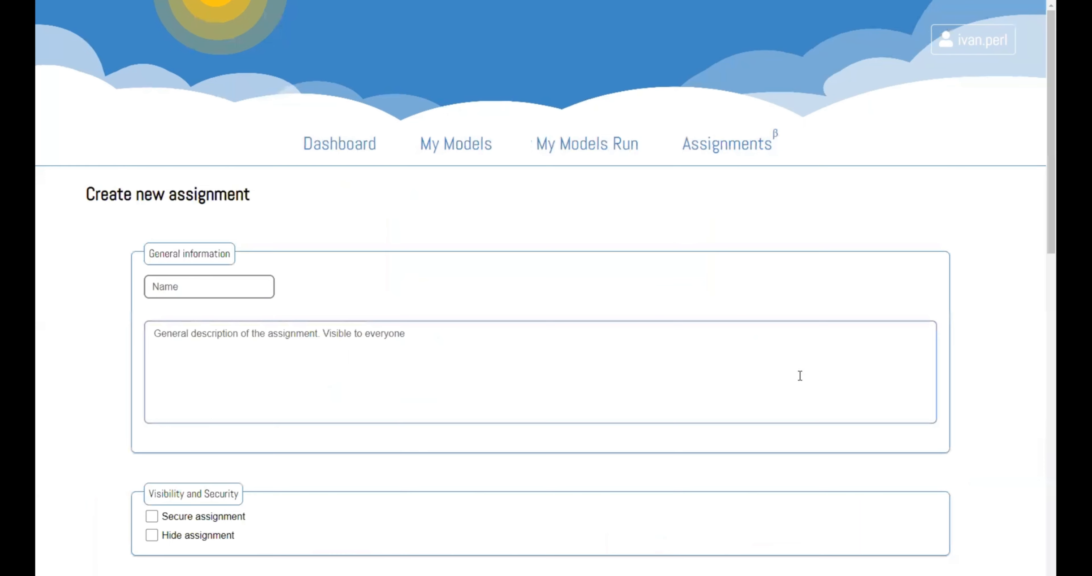
Name the new assignment "Assignment for demo", correcting the misspelled first word with the spelling suggestion
{"action": "left_click", "coordinate": [202, 283]}
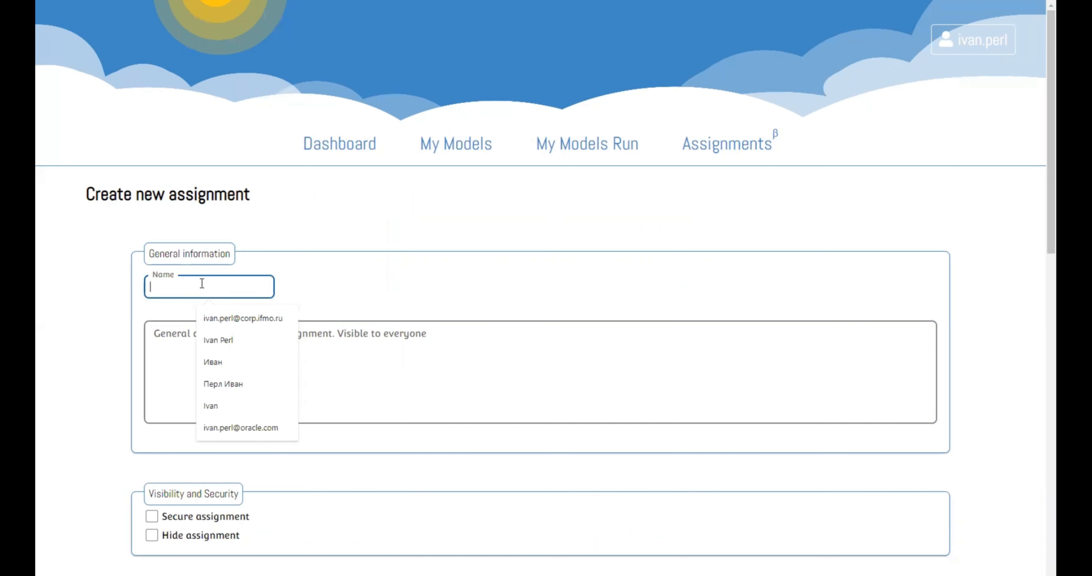
{"action": "type", "text": "Assigment for demo"}
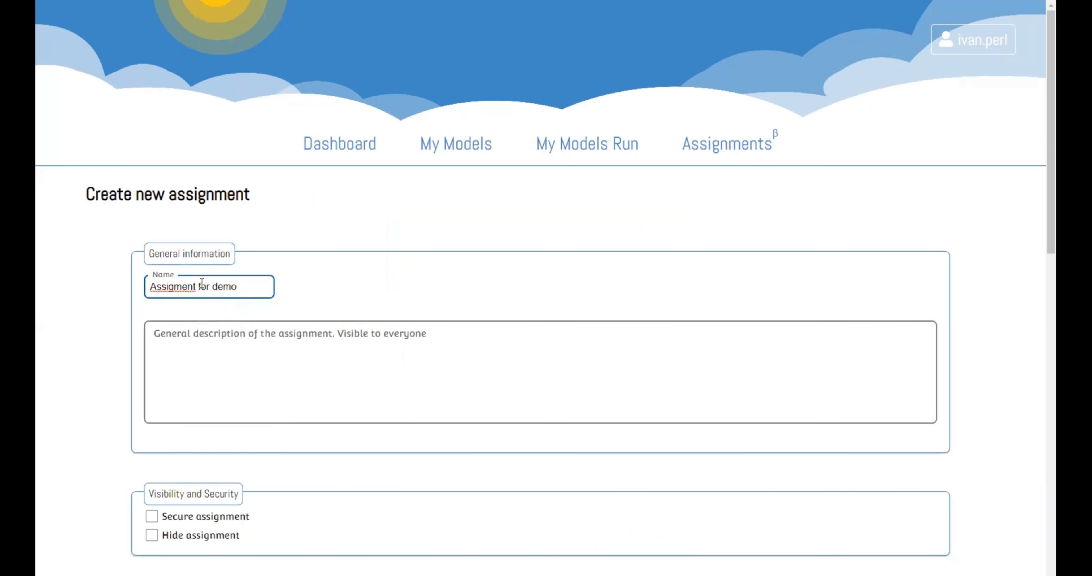
{"action": "right_click", "coordinate": [182, 285]}
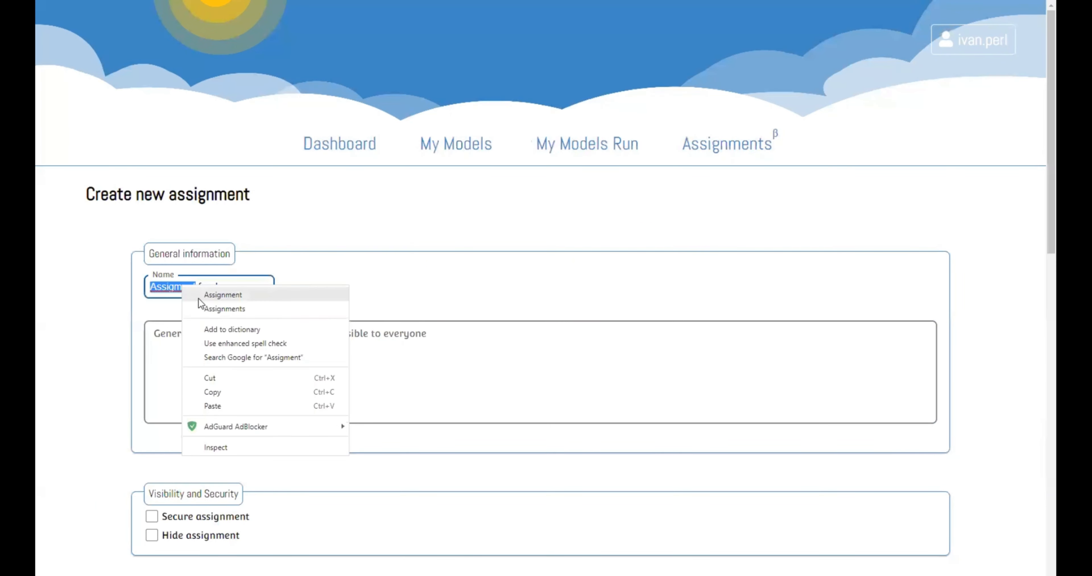
{"action": "left_click", "coordinate": [201, 296]}
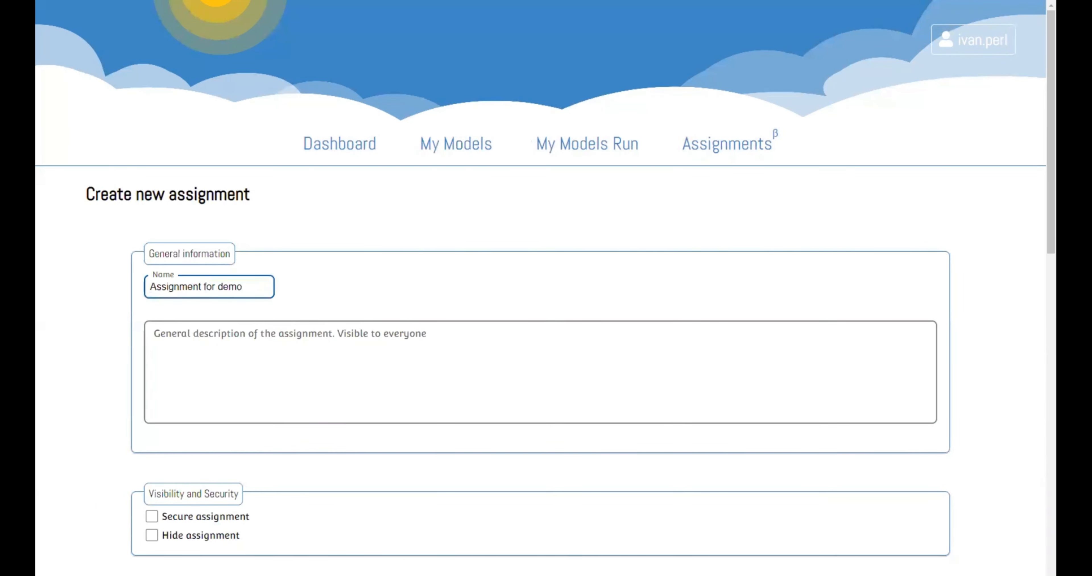
{"action": "key", "text": "Tab"}
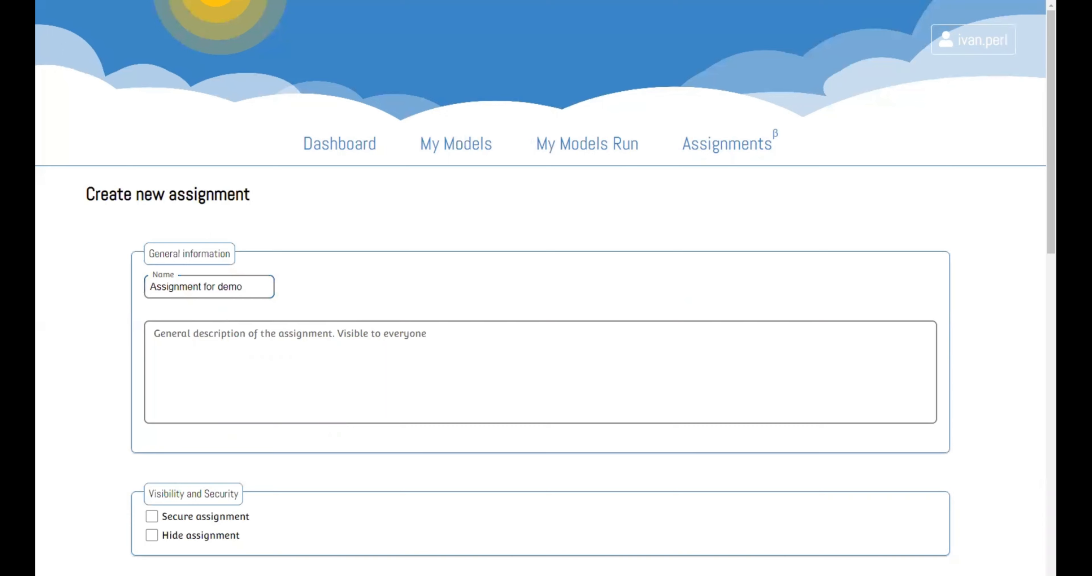
Enter "This assignment was created during the demo" as the general description of the assignment
{"action": "left_click", "coordinate": [513, 333]}
{"action": "type", "text": "Thi"}
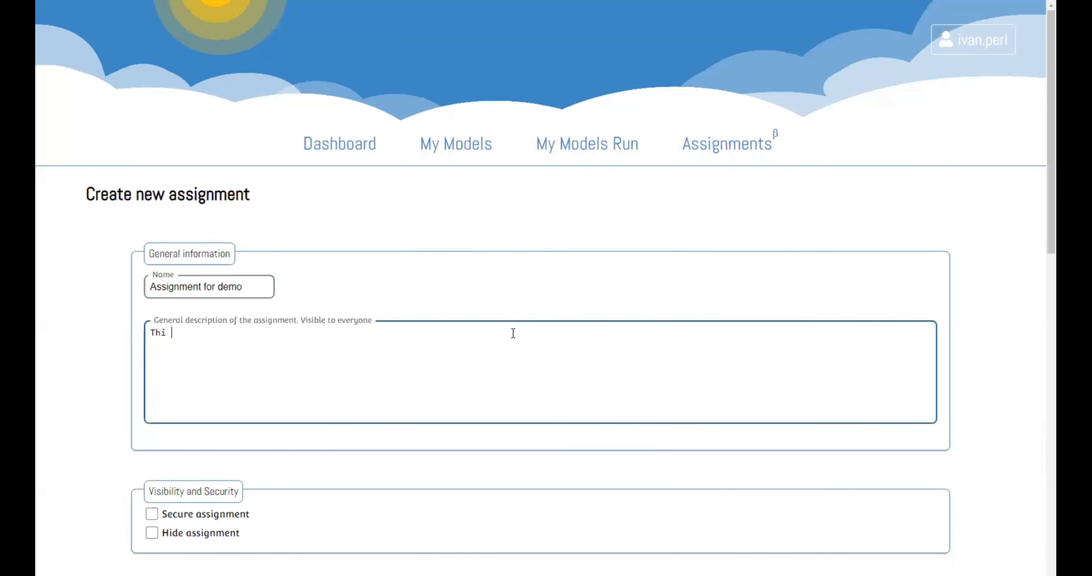
{"action": "type", "text": "s assignment was create"}
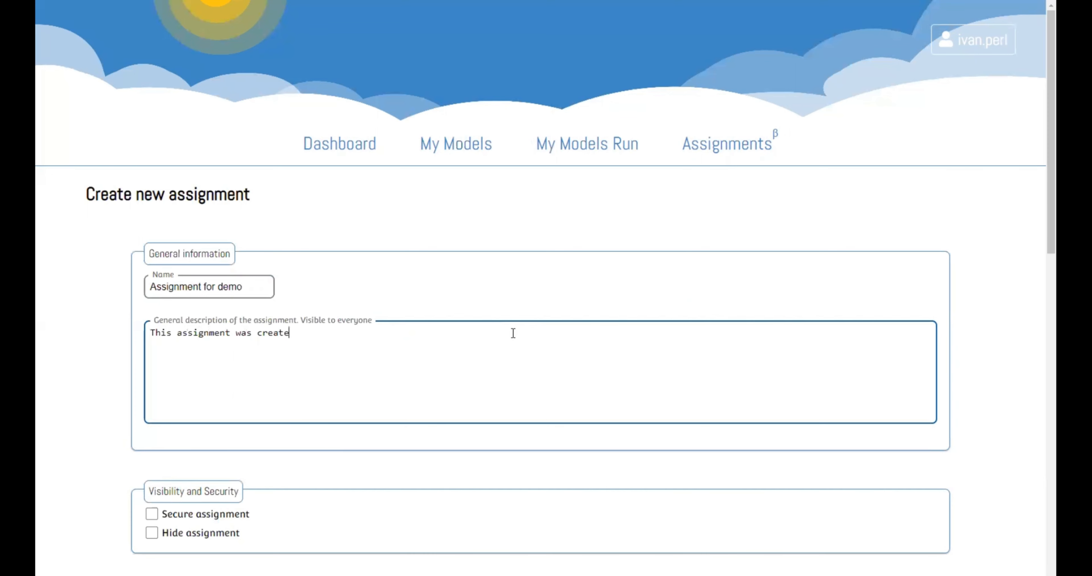
{"action": "type", "text": "d during the demo"}
Make the assignment hidden, without access code protection
{"action": "scroll", "coordinate": [524, 328], "scroll_direction": "down", "scroll_amount": 7}
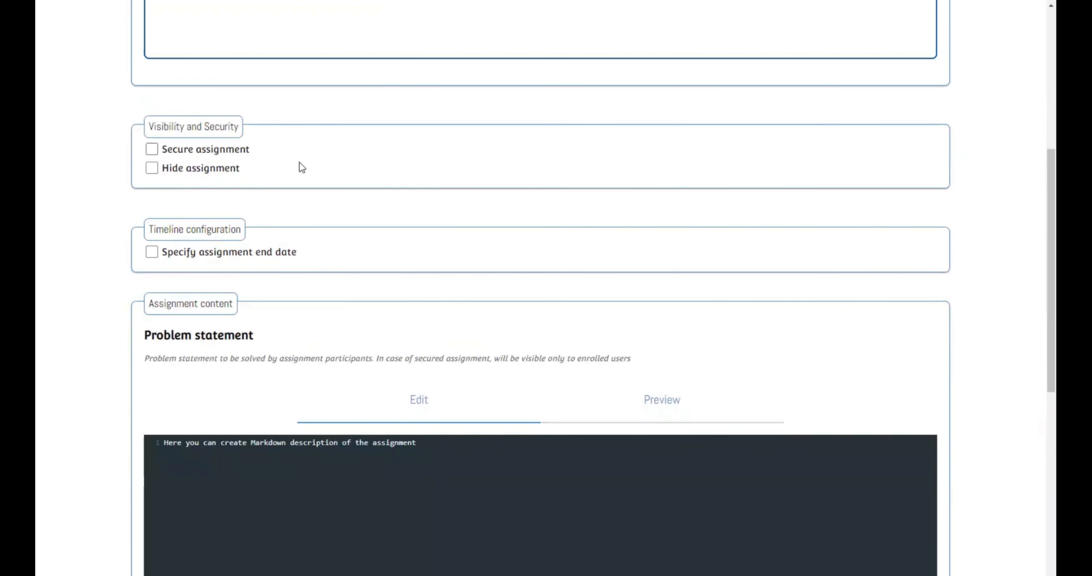
{"action": "scroll", "coordinate": [320, 165], "scroll_direction": "up", "scroll_amount": 1}
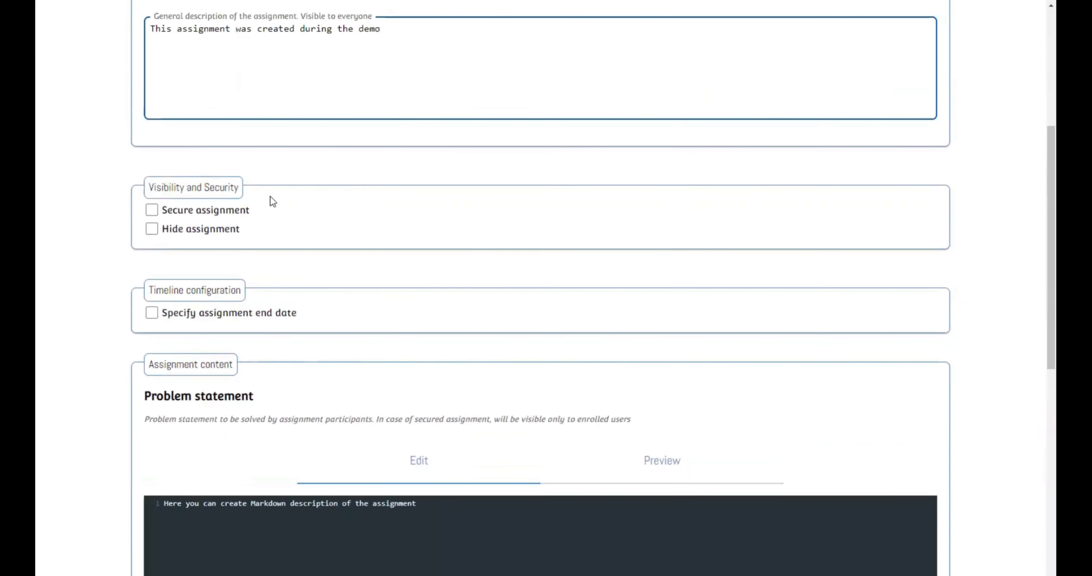
{"action": "left_click", "coordinate": [152, 210]}
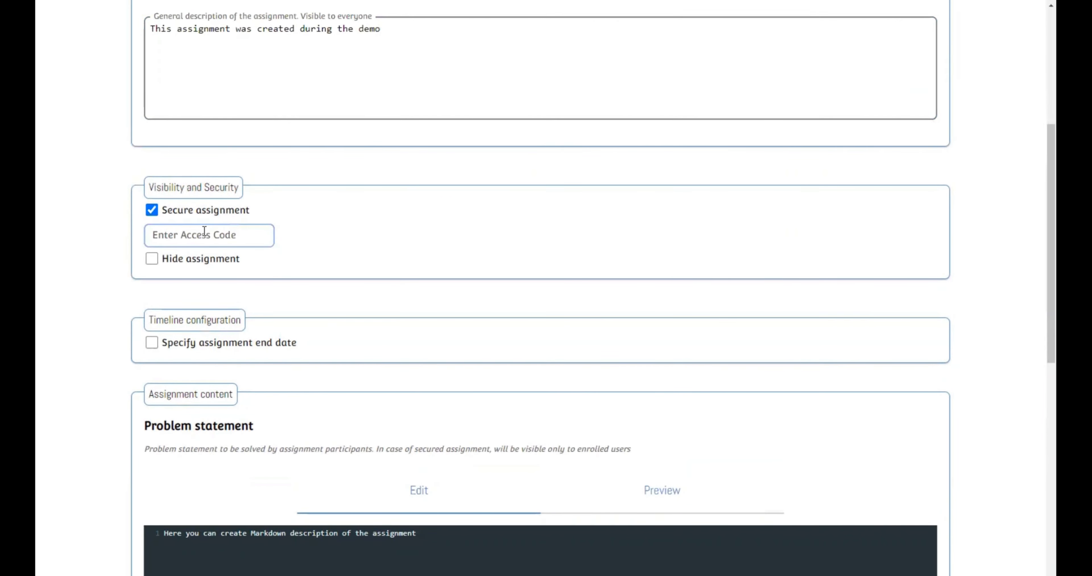
{"action": "left_click", "coordinate": [152, 209]}
{"action": "left_click", "coordinate": [152, 230]}
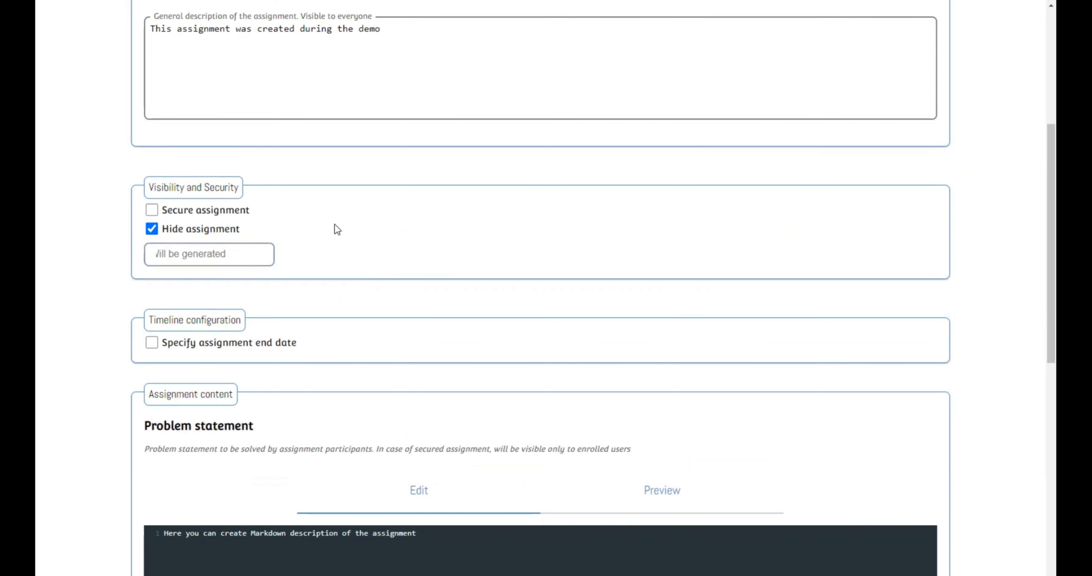
{"action": "scroll", "coordinate": [337, 229], "scroll_direction": "down", "scroll_amount": 1}
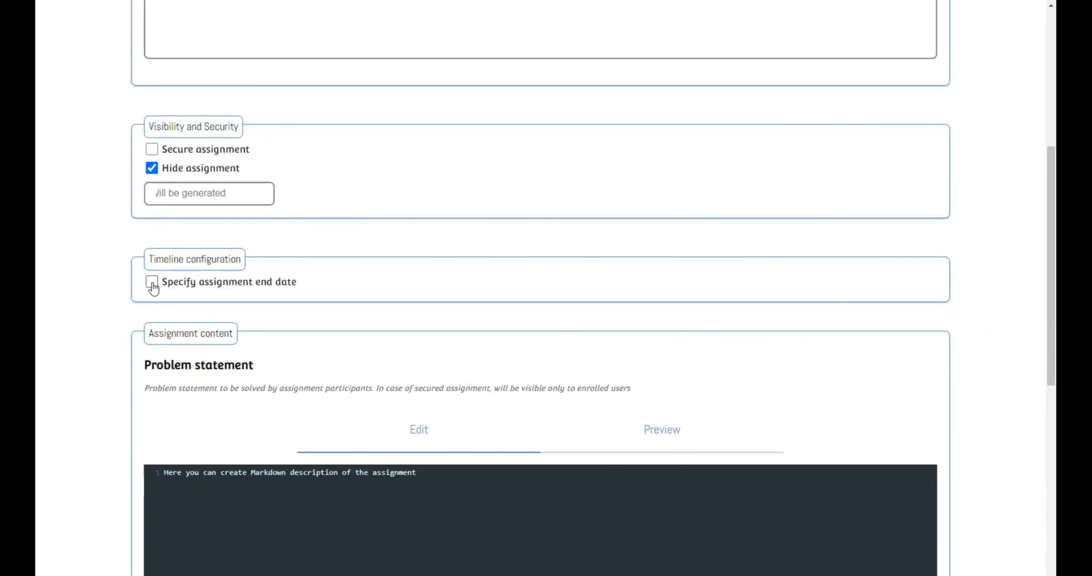
{"action": "left_click", "coordinate": [151, 282]}
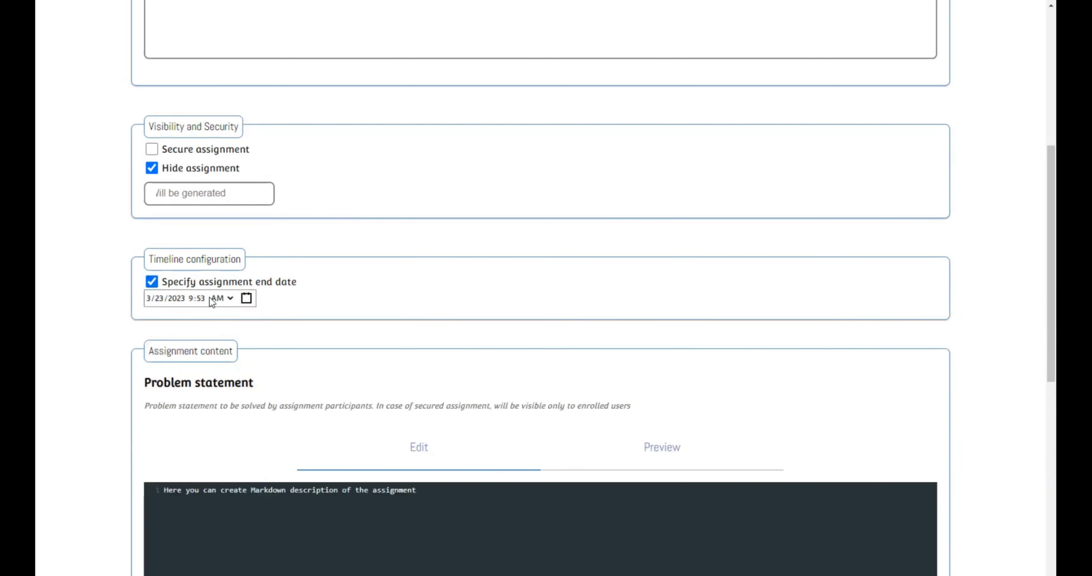
{"action": "left_click", "coordinate": [152, 282]}
Replace the placeholder problem statement with the copied Markdown text about heat transfer and Newton's law of cooling
{"action": "scroll", "coordinate": [364, 242], "scroll_direction": "down", "scroll_amount": 5}
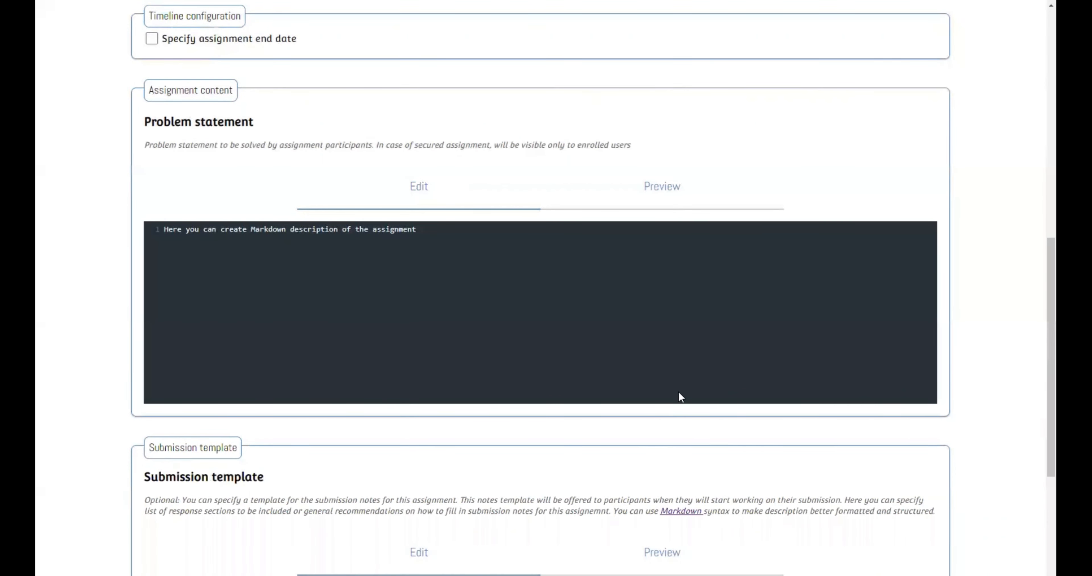
{"action": "key", "text": "ctrl+a"}
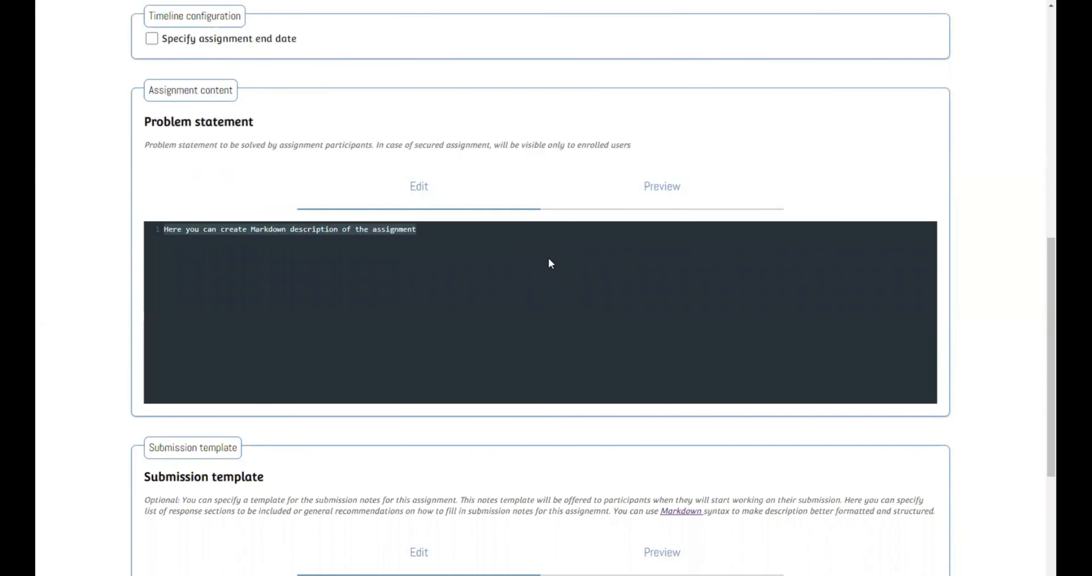
{"action": "key", "text": "ctrl+v"}
{"action": "scroll", "coordinate": [495, 285], "scroll_direction": "up", "scroll_amount": 4}
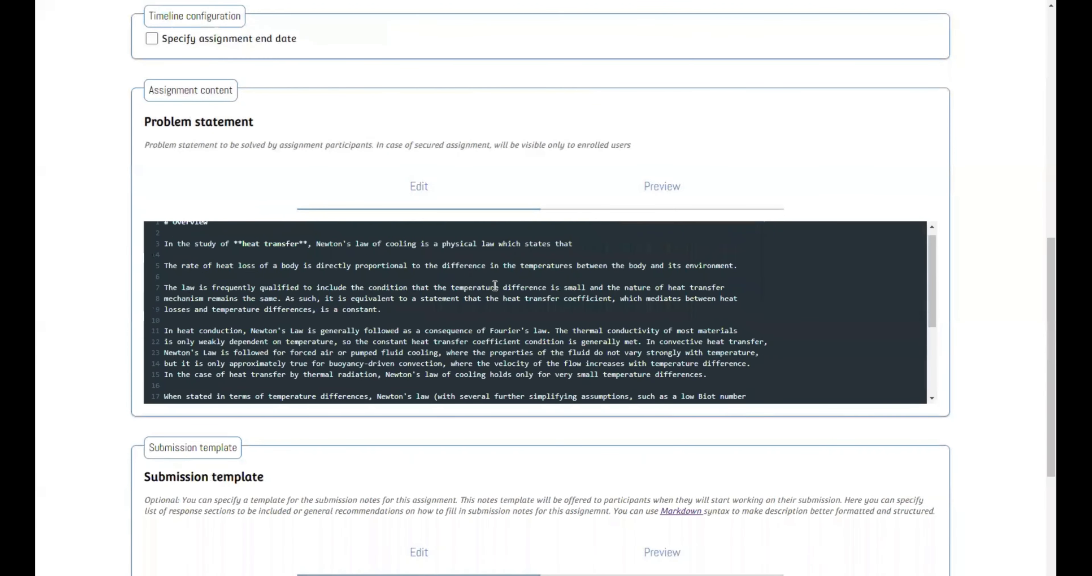
Preview the formatted problem statement, check its Overview and Work steps sections, and return to its Markdown source
{"action": "left_click", "coordinate": [660, 188]}
{"action": "left_click_drag", "start_coordinate": [171, 232], "coordinate": [276, 399]}
{"action": "left_click", "coordinate": [277, 399]}
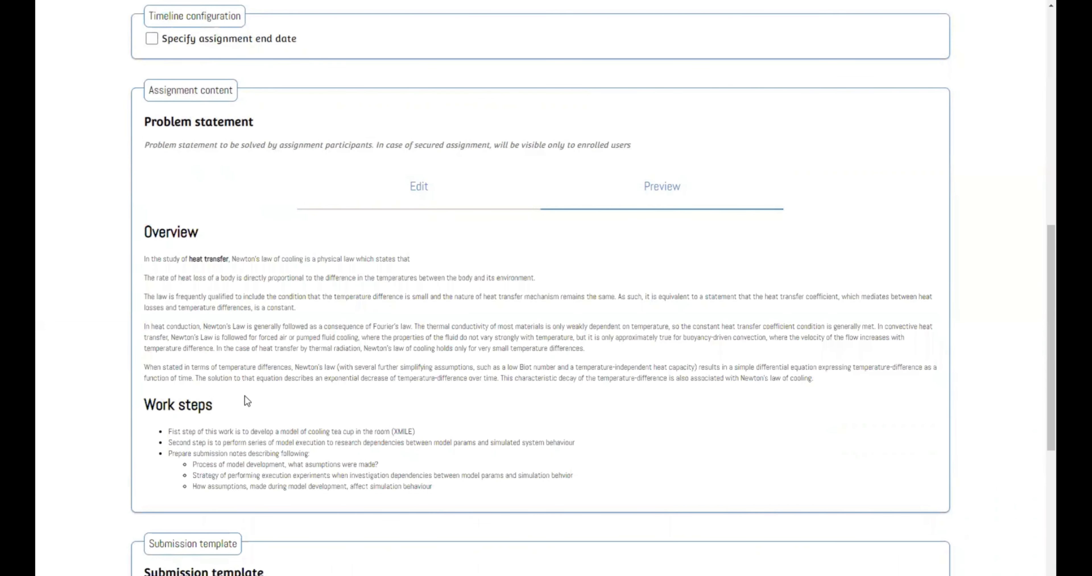
{"action": "left_click", "coordinate": [429, 197]}
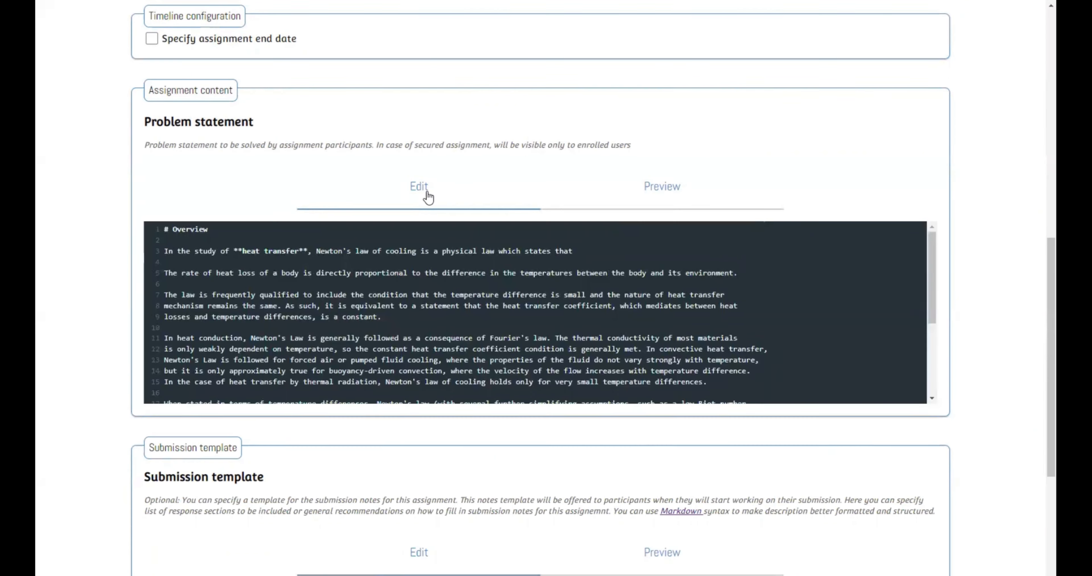
Paste the copied Markdown outline for model development, model research and conclusion into the submission template
{"action": "scroll", "coordinate": [409, 212], "scroll_direction": "down", "scroll_amount": 5}
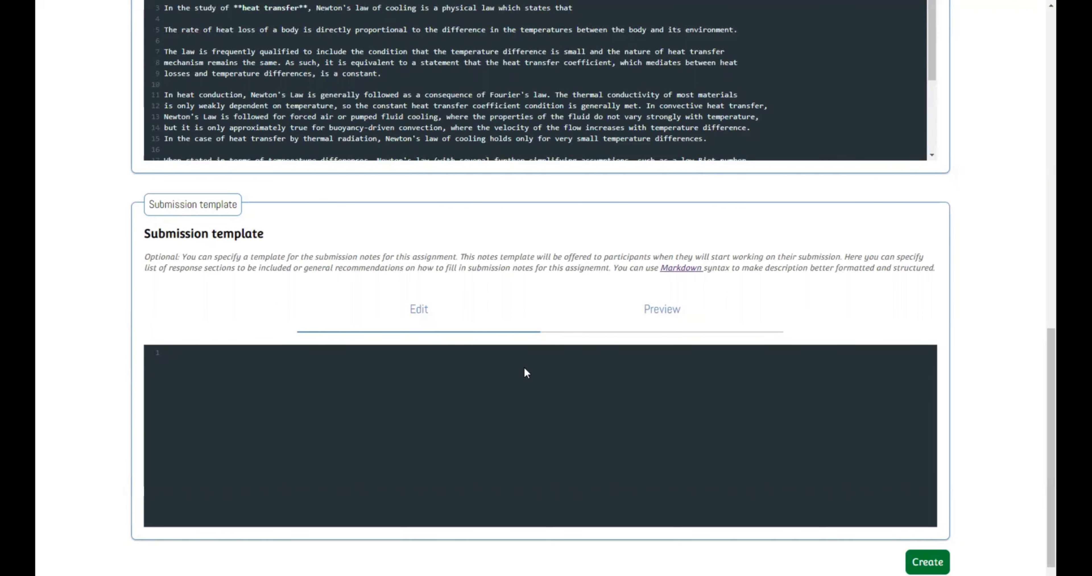
{"action": "left_click", "coordinate": [531, 371]}
{"action": "key", "text": "ctrl+v"}
{"action": "scroll", "coordinate": [386, 404], "scroll_direction": "up", "scroll_amount": 2}
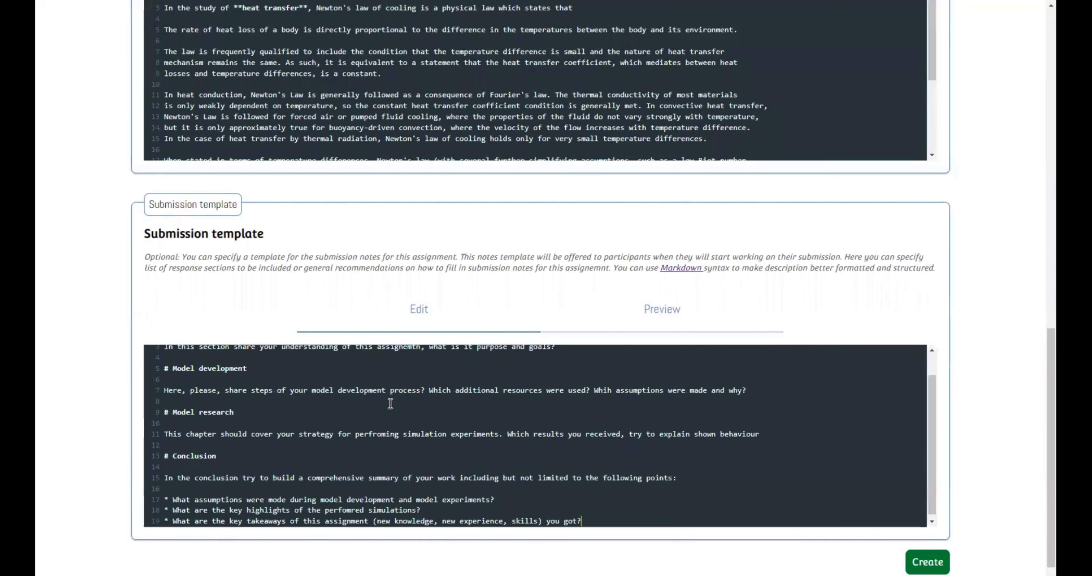
Preview the submission template and check its sections from Overview to Conclusion
{"action": "left_click", "coordinate": [656, 324]}
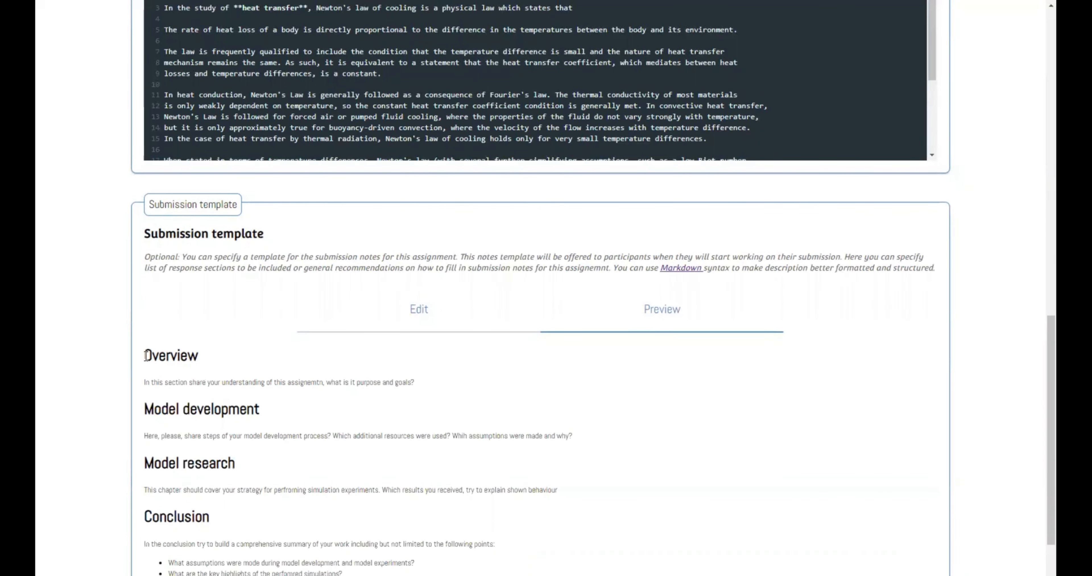
{"action": "left_click_drag", "start_coordinate": [144, 355], "coordinate": [195, 438]}
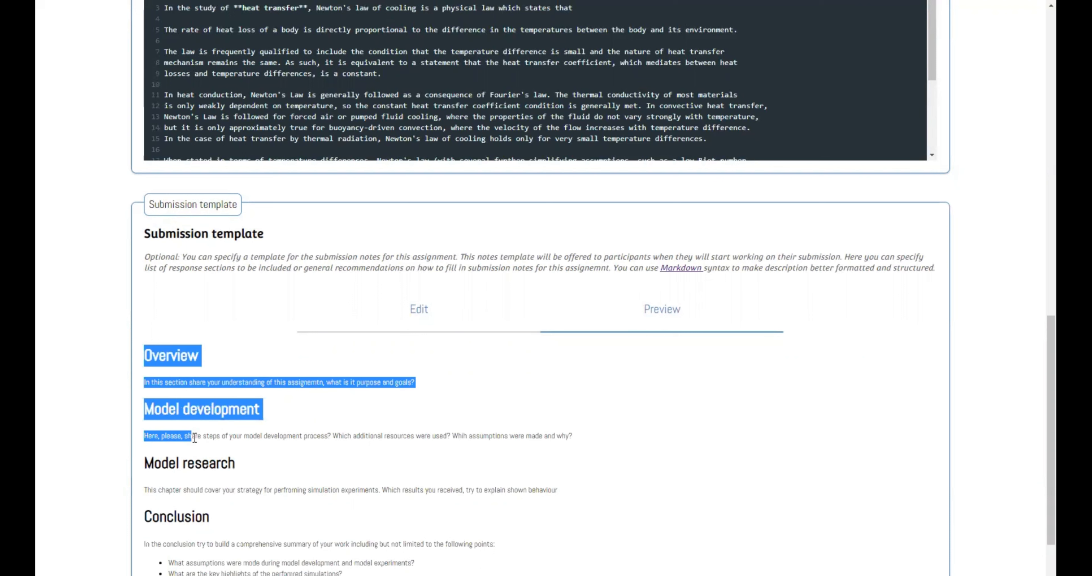
{"action": "left_click", "coordinate": [202, 445]}
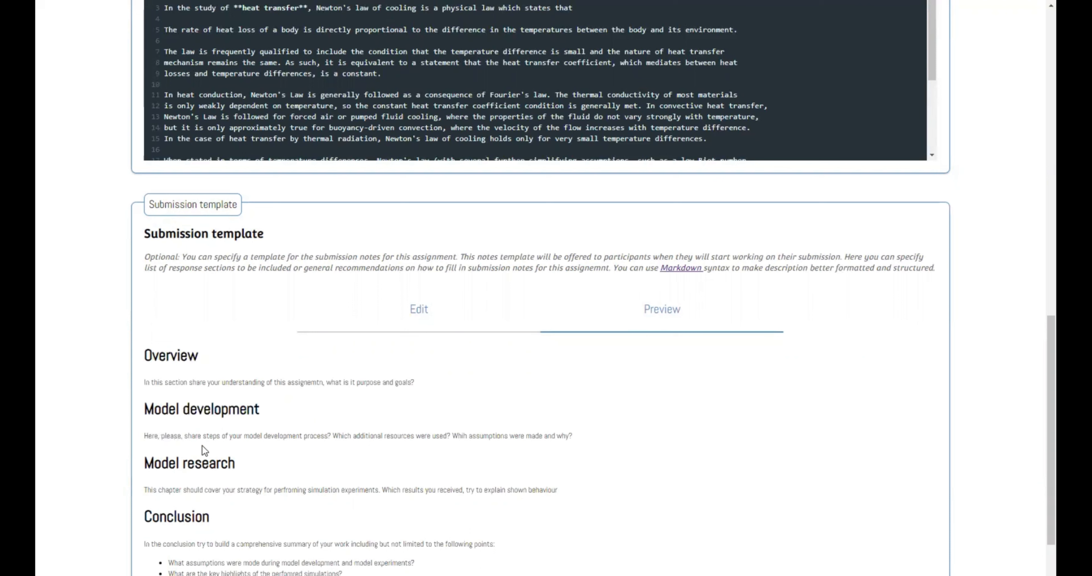
{"action": "left_click_drag", "start_coordinate": [171, 366], "coordinate": [229, 524]}
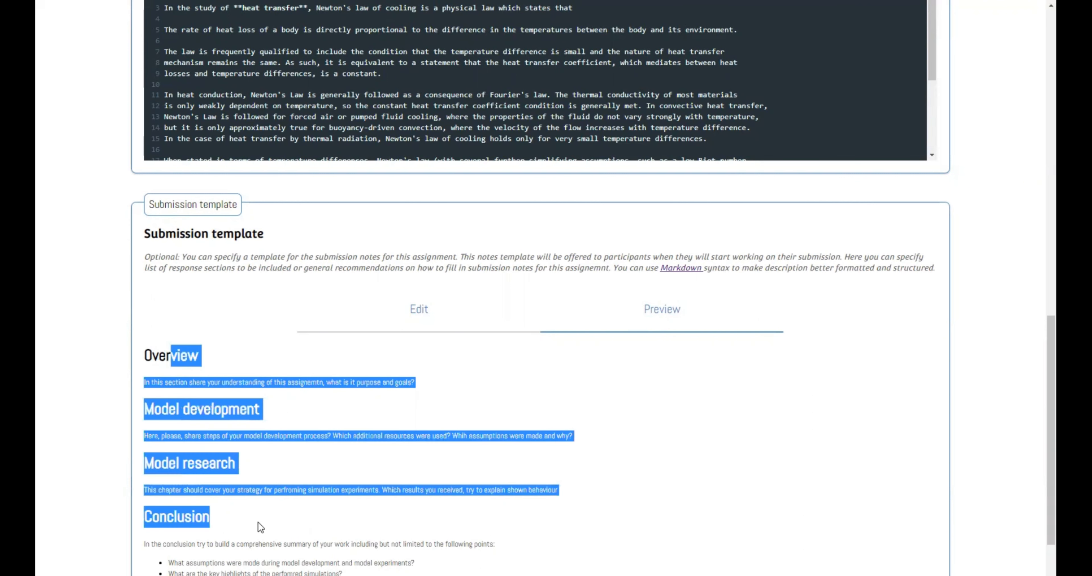
{"action": "left_click", "coordinate": [260, 506]}
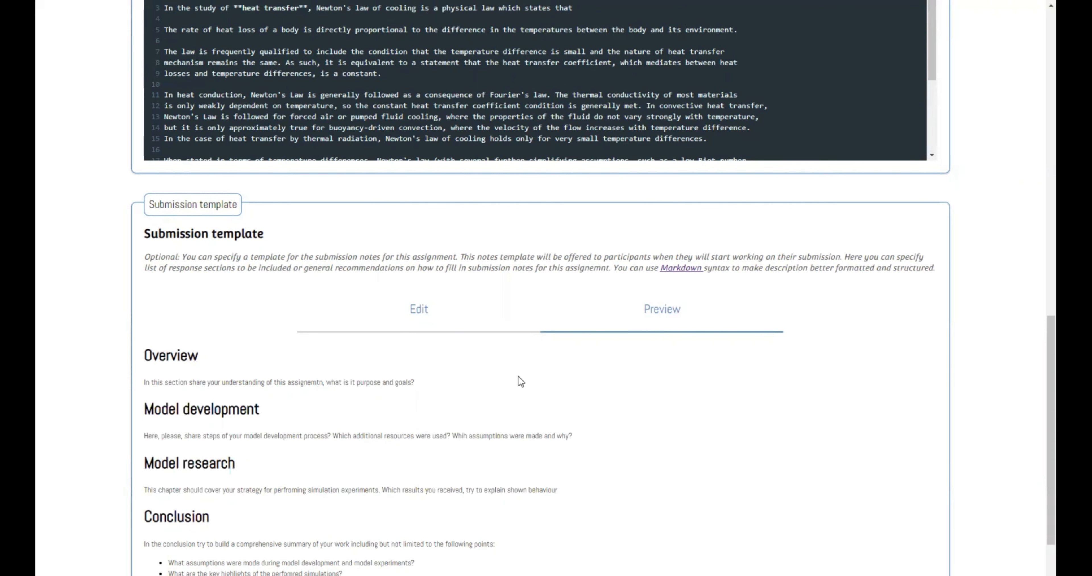
Create the assignment and open "Assignment for demo" from the managed assignments
{"action": "scroll", "coordinate": [689, 379], "scroll_direction": "down", "scroll_amount": 3}
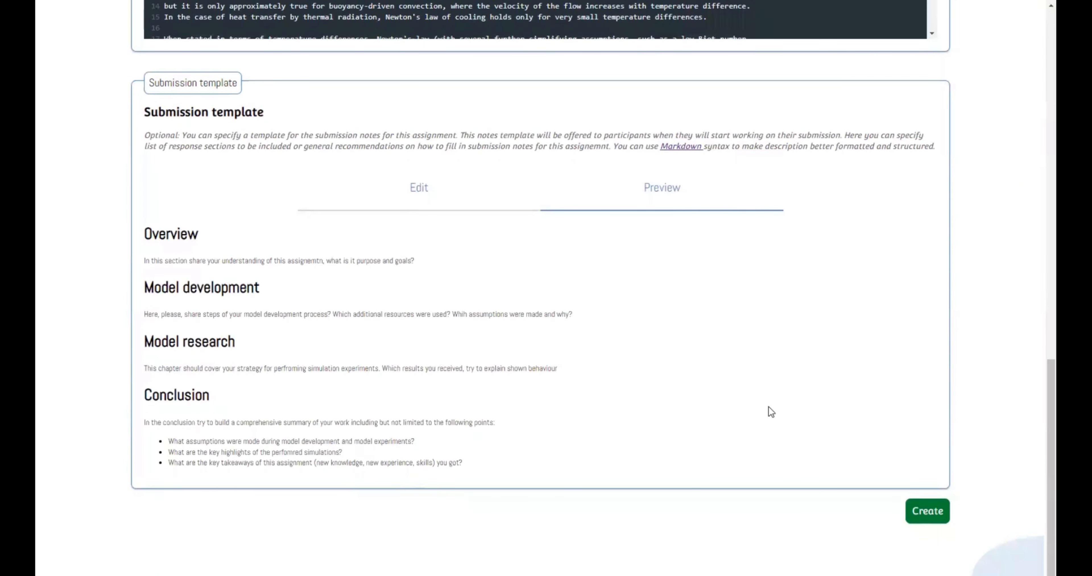
{"action": "left_click", "coordinate": [929, 512]}
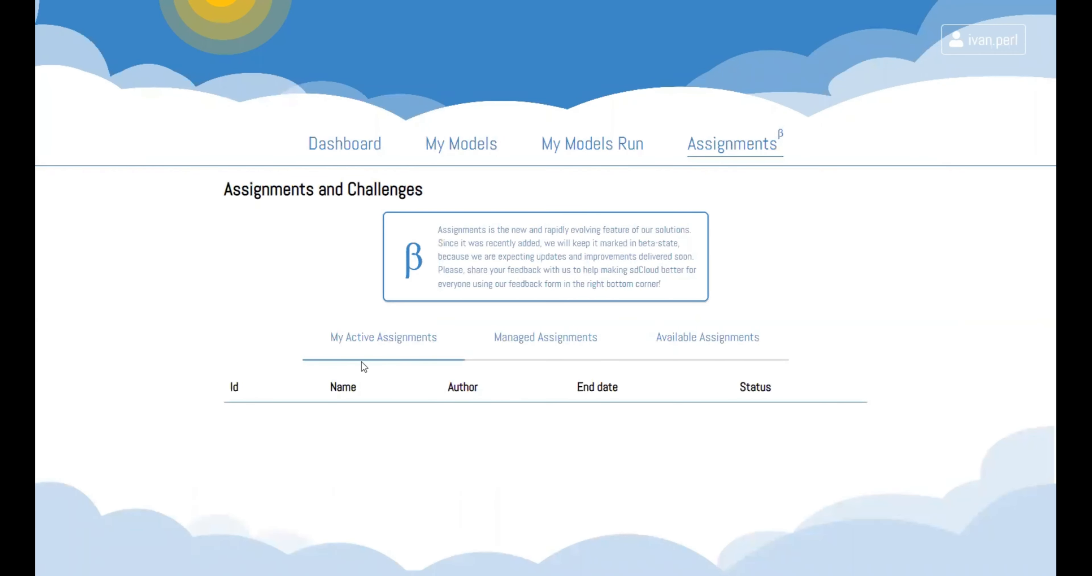
{"action": "left_click", "coordinate": [549, 345]}
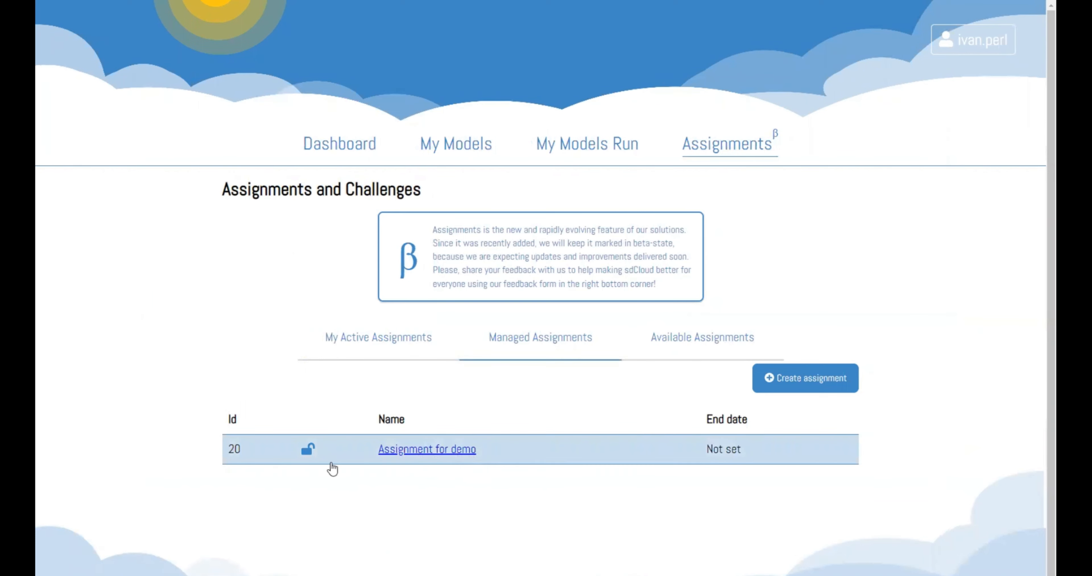
{"action": "left_click", "coordinate": [433, 450]}
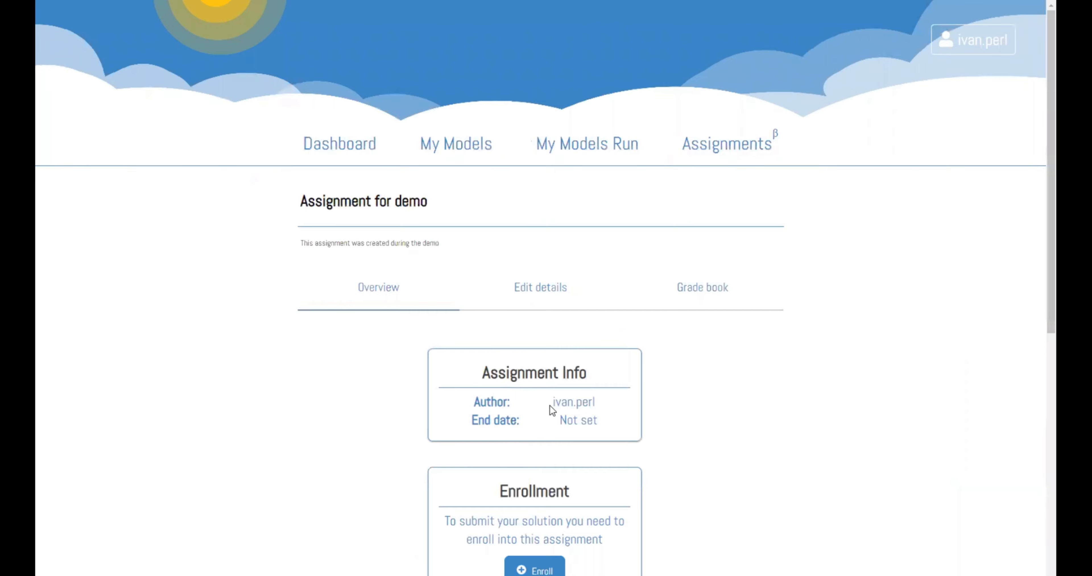
Review the assignment's info, enrollment section and description in its overview, and open its editable details
{"action": "left_click_drag", "start_coordinate": [552, 402], "coordinate": [608, 421]}
{"action": "scroll", "coordinate": [634, 373], "scroll_direction": "down", "scroll_amount": 10}
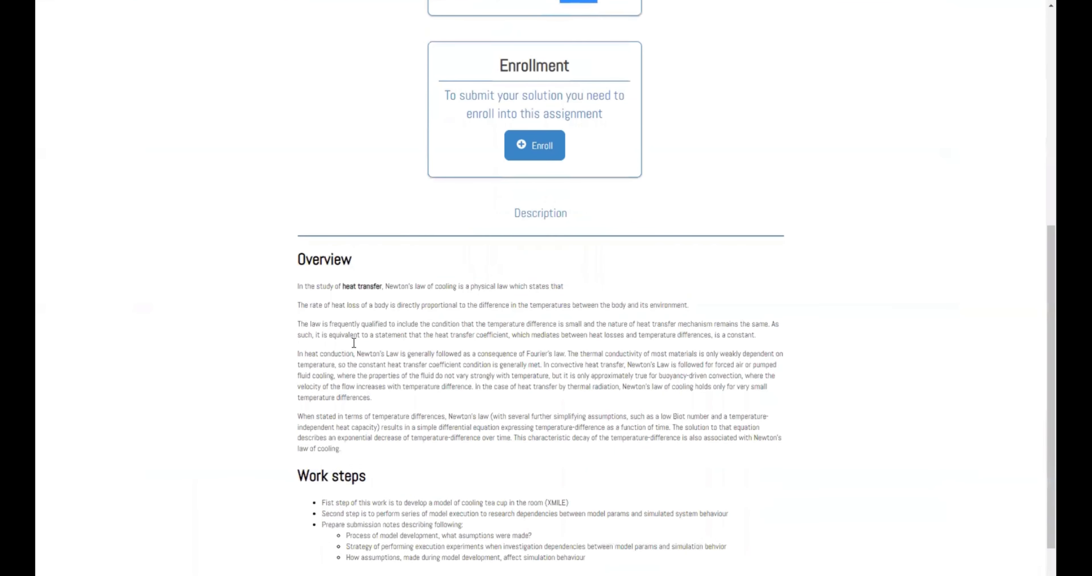
{"action": "scroll", "coordinate": [531, 373], "scroll_direction": "up", "scroll_amount": 9}
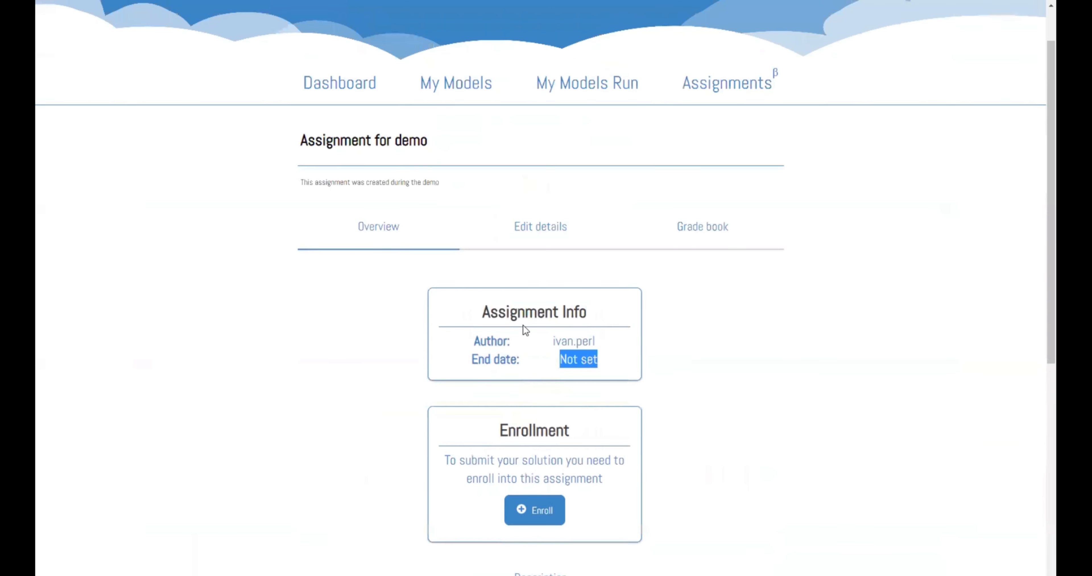
{"action": "left_click", "coordinate": [545, 228]}
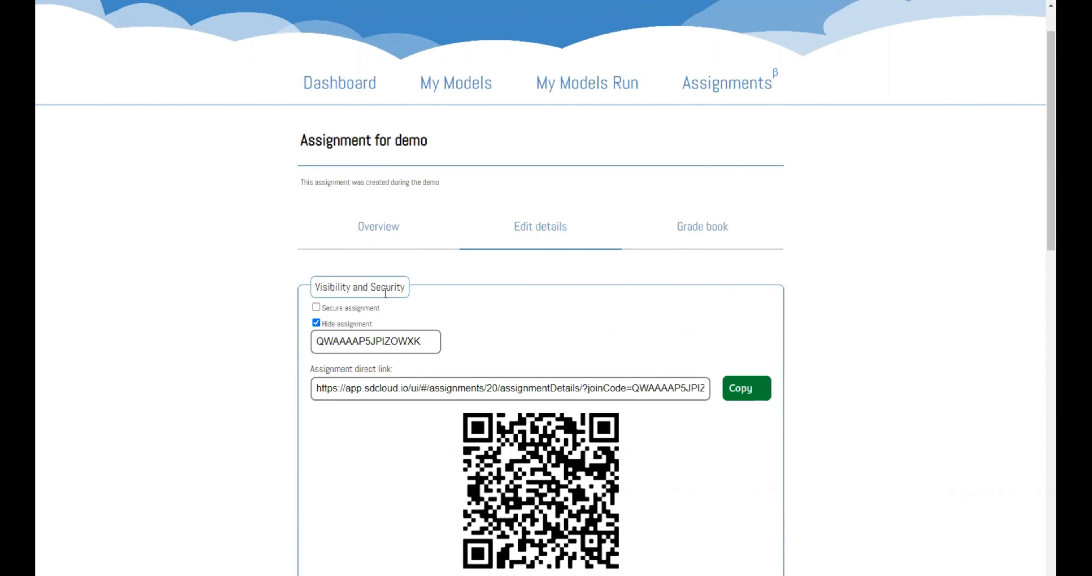
Review the assignment's join code, direct link, QR code, timeline configuration, assignment content and submission template in its editable details
{"action": "left_click_drag", "start_coordinate": [317, 341], "coordinate": [423, 342]}
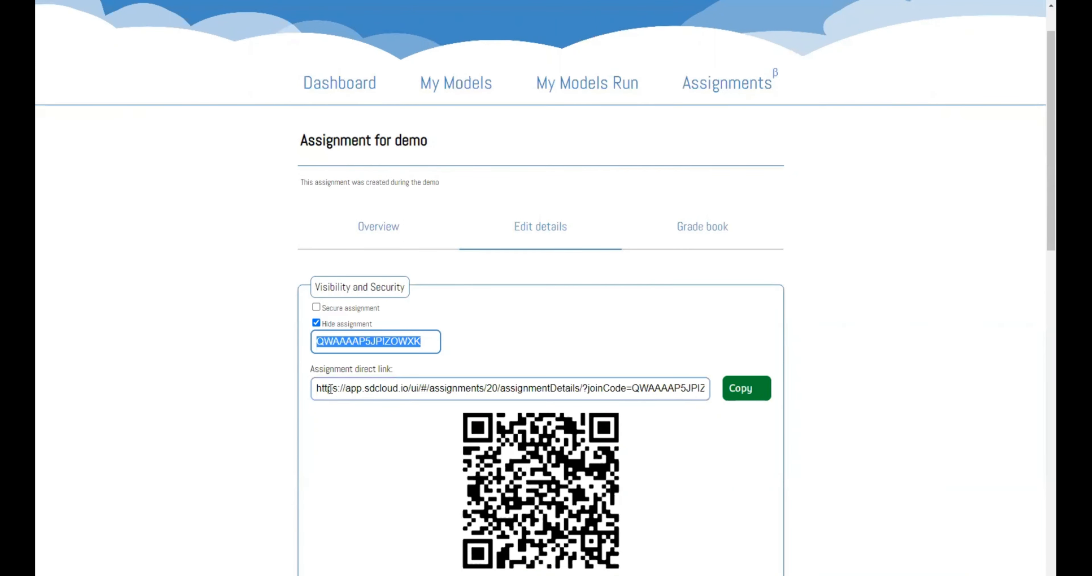
{"action": "left_click_drag", "start_coordinate": [316, 388], "coordinate": [715, 384]}
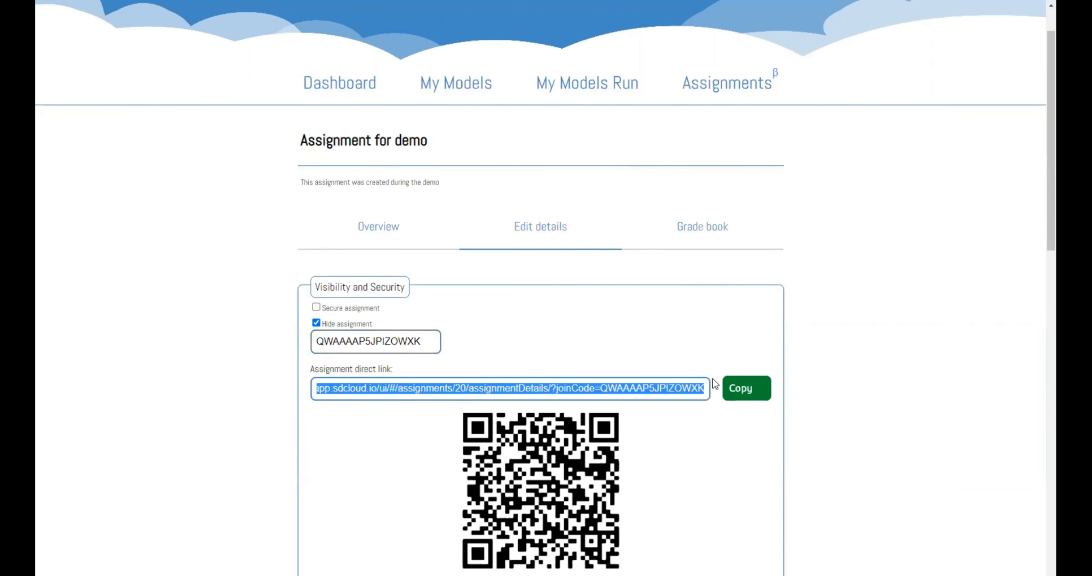
{"action": "left_click", "coordinate": [689, 401]}
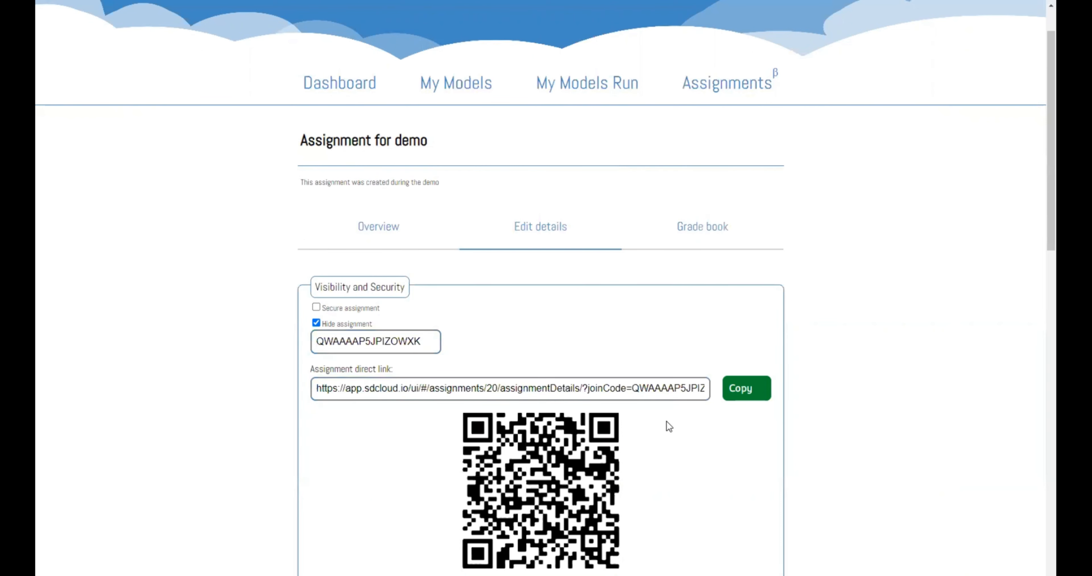
{"action": "scroll", "coordinate": [668, 425], "scroll_direction": "down", "scroll_amount": 2}
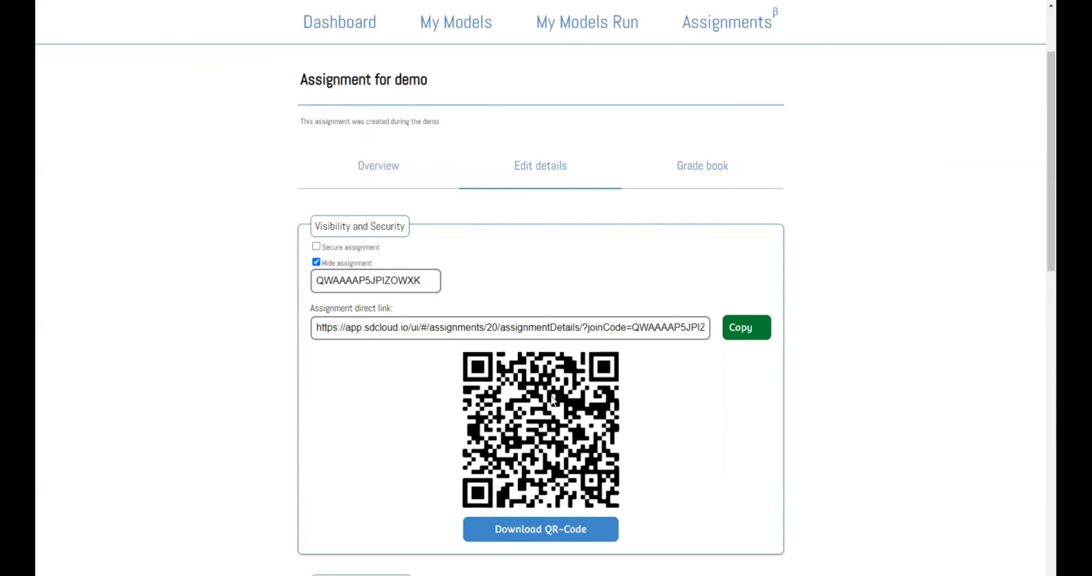
{"action": "scroll", "coordinate": [534, 386], "scroll_direction": "down", "scroll_amount": 5}
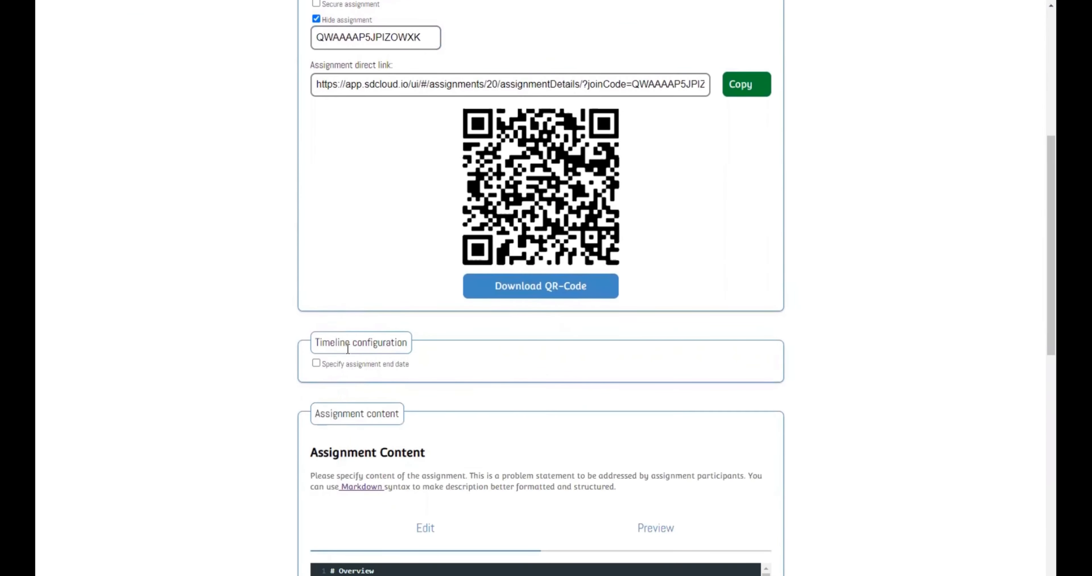
{"action": "scroll", "coordinate": [490, 362], "scroll_direction": "down", "scroll_amount": 4}
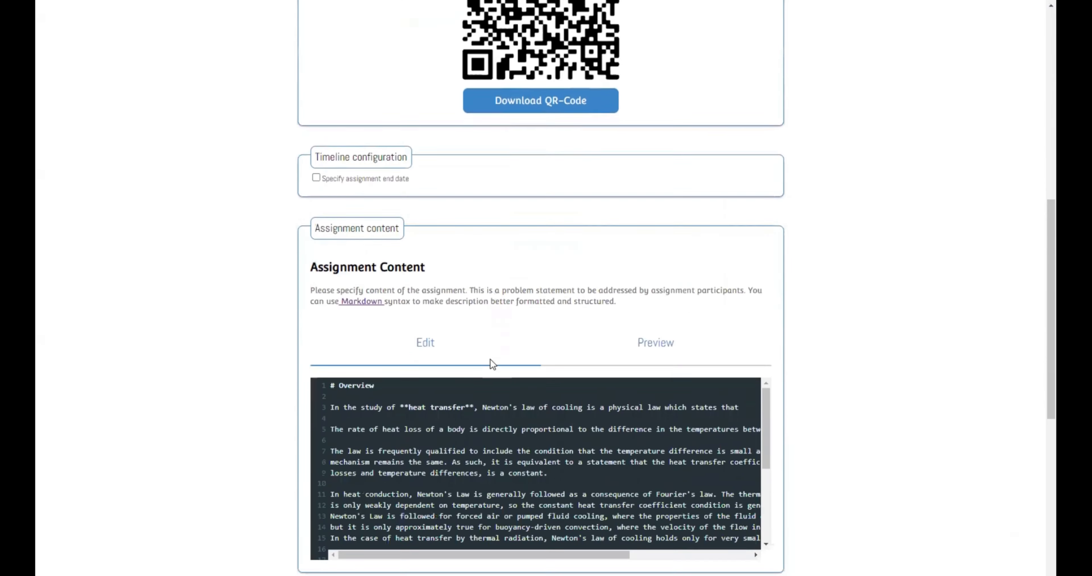
{"action": "scroll", "coordinate": [490, 358], "scroll_direction": "down", "scroll_amount": 1}
{"action": "scroll", "coordinate": [476, 325], "scroll_direction": "down", "scroll_amount": 4}
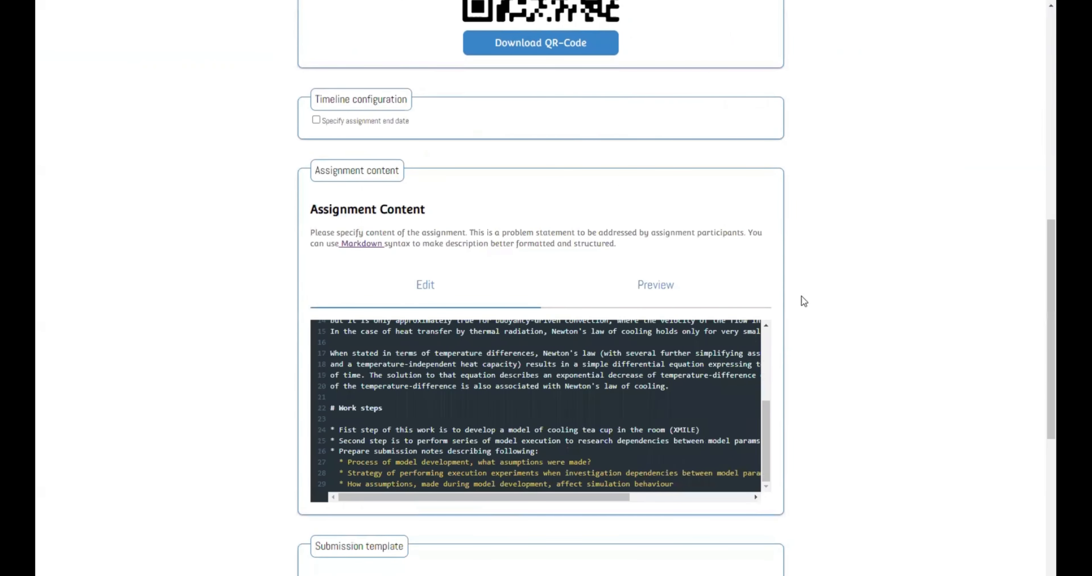
{"action": "scroll", "coordinate": [804, 301], "scroll_direction": "down", "scroll_amount": 5}
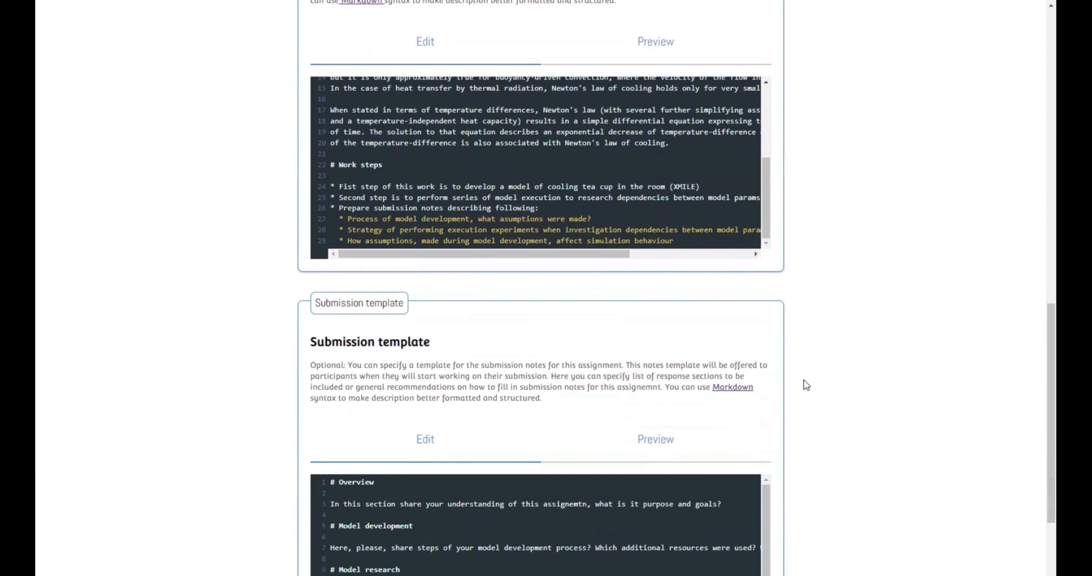
Copy the hidden assignment's join code and switch to the participant's browser window
{"action": "scroll", "coordinate": [831, 370], "scroll_direction": "up", "scroll_amount": 15}
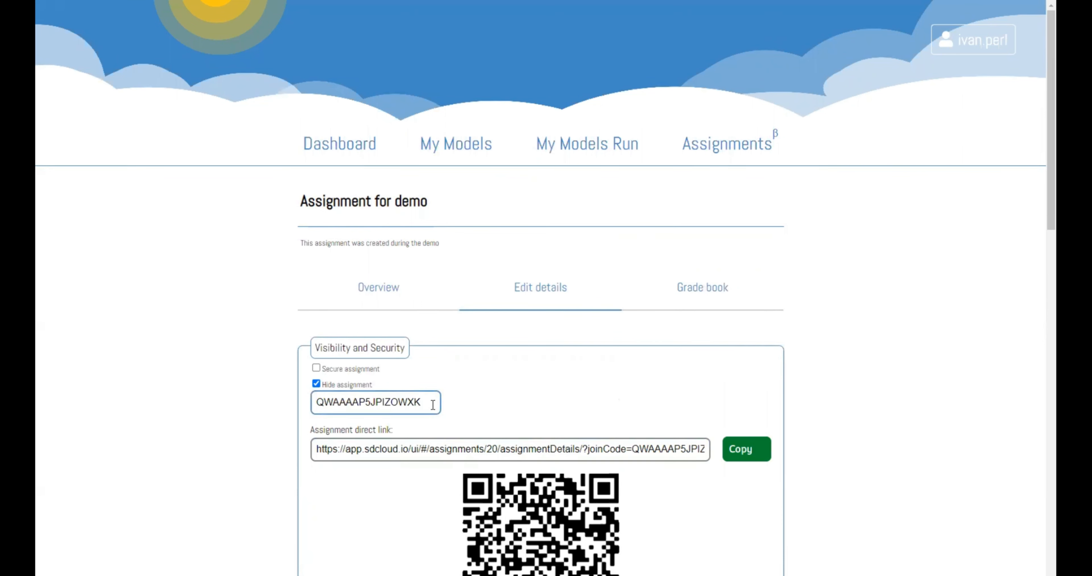
{"action": "left_click_drag", "start_coordinate": [432, 403], "coordinate": [319, 403]}
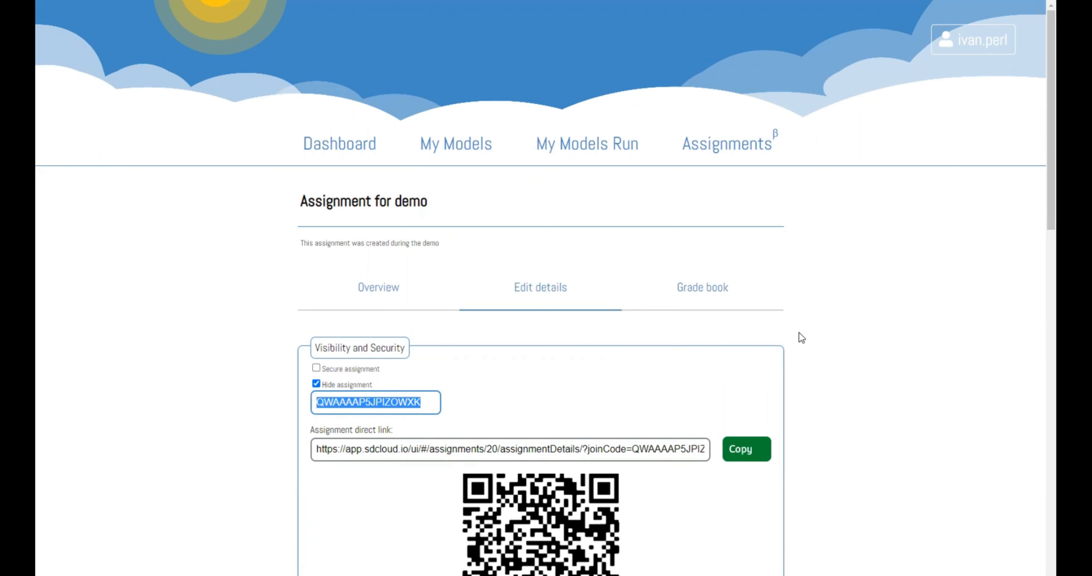
{"action": "key", "text": "alt+Tab"}
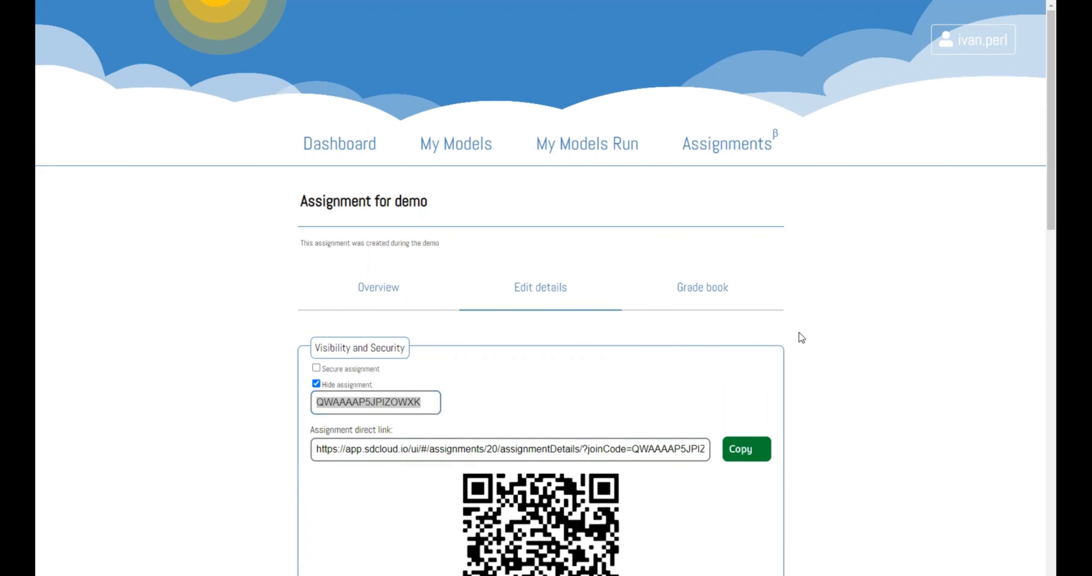
{"action": "key", "text": "alt+Tab"}
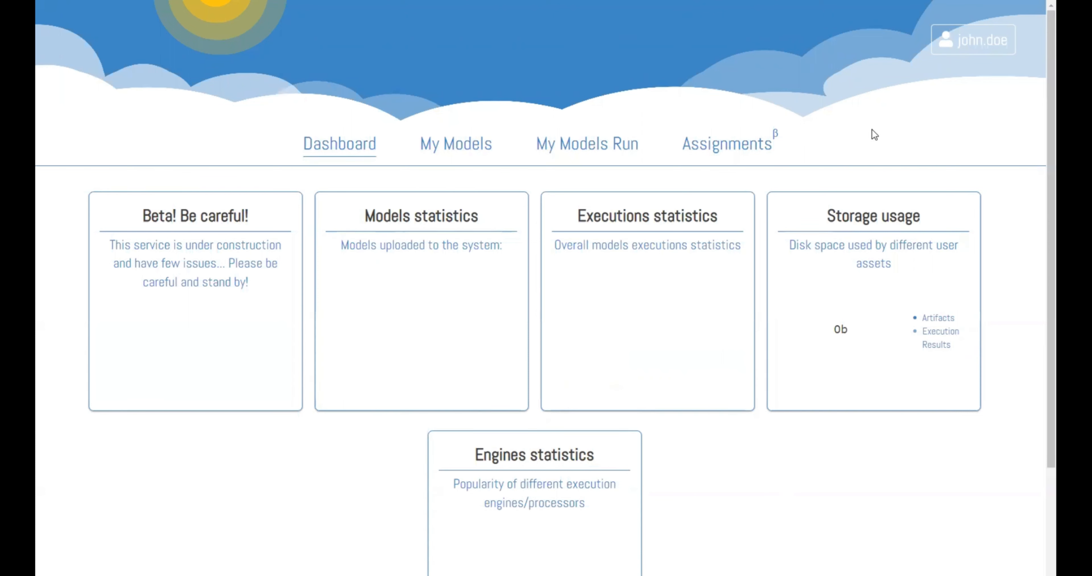
Find the hidden assignment from the available assignments by pasting its join code
{"action": "left_click_drag", "start_coordinate": [958, 41], "coordinate": [977, 44]}
{"action": "left_click", "coordinate": [727, 146]}
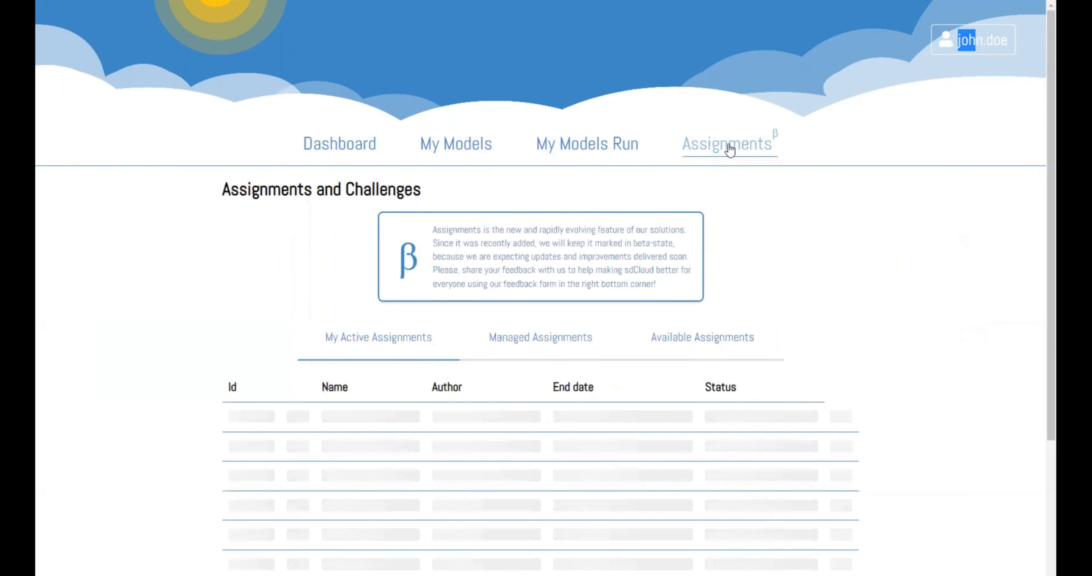
{"action": "left_click", "coordinate": [688, 338]}
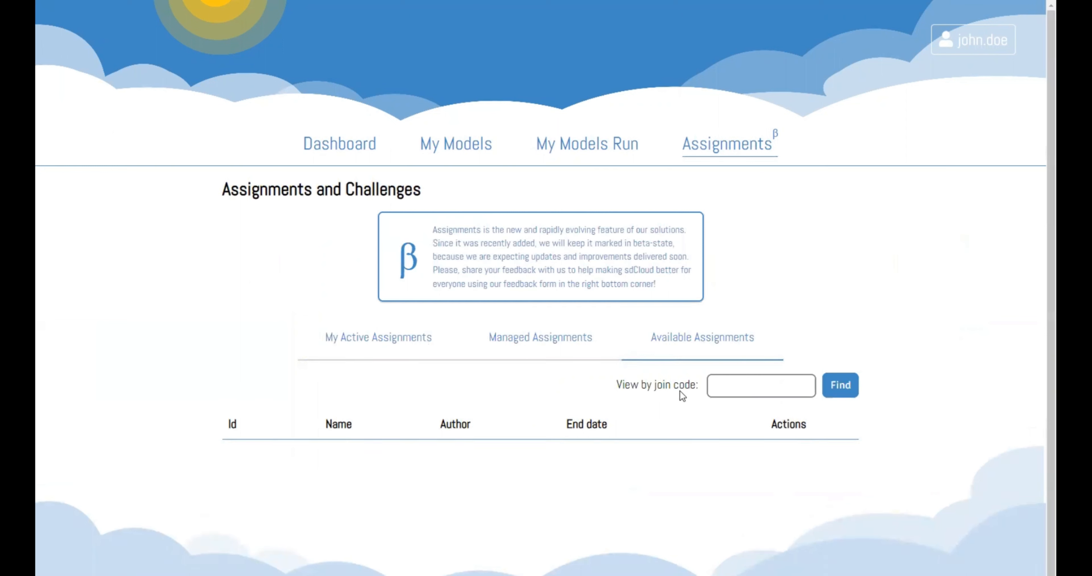
{"action": "left_click", "coordinate": [735, 383]}
{"action": "key", "text": "ctrl+v"}
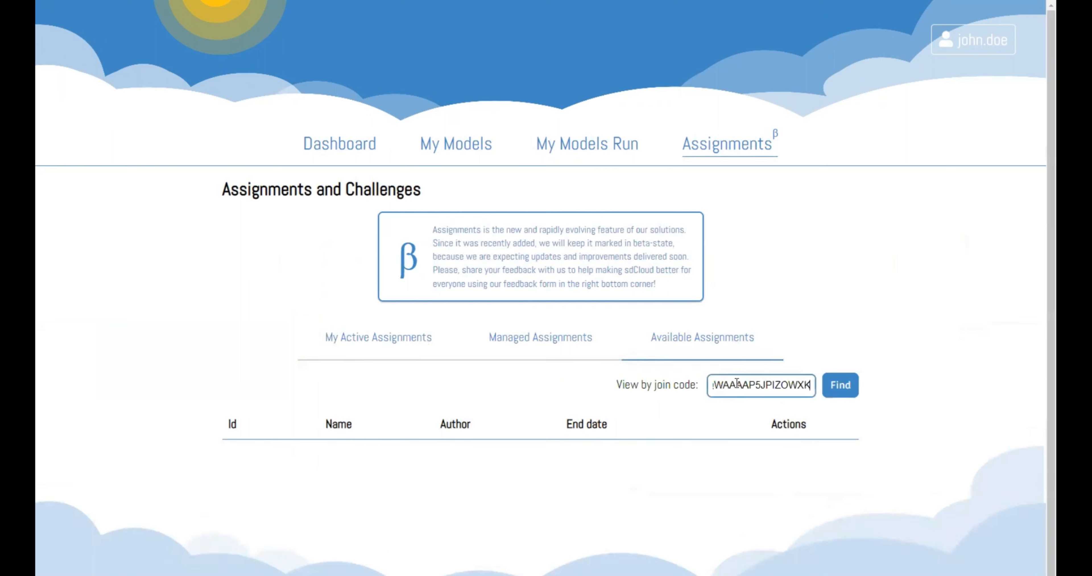
{"action": "left_click", "coordinate": [840, 388]}
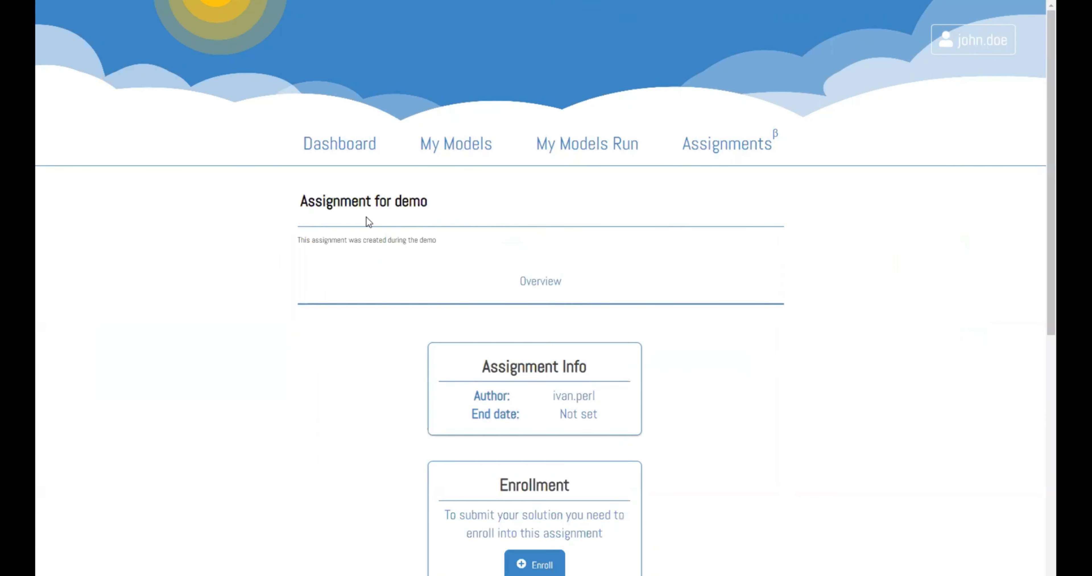
Review the participant's view of the assignment, from its short summary and enrollment section to the Overview and Work steps
{"action": "left_click_drag", "start_coordinate": [299, 242], "coordinate": [411, 251]}
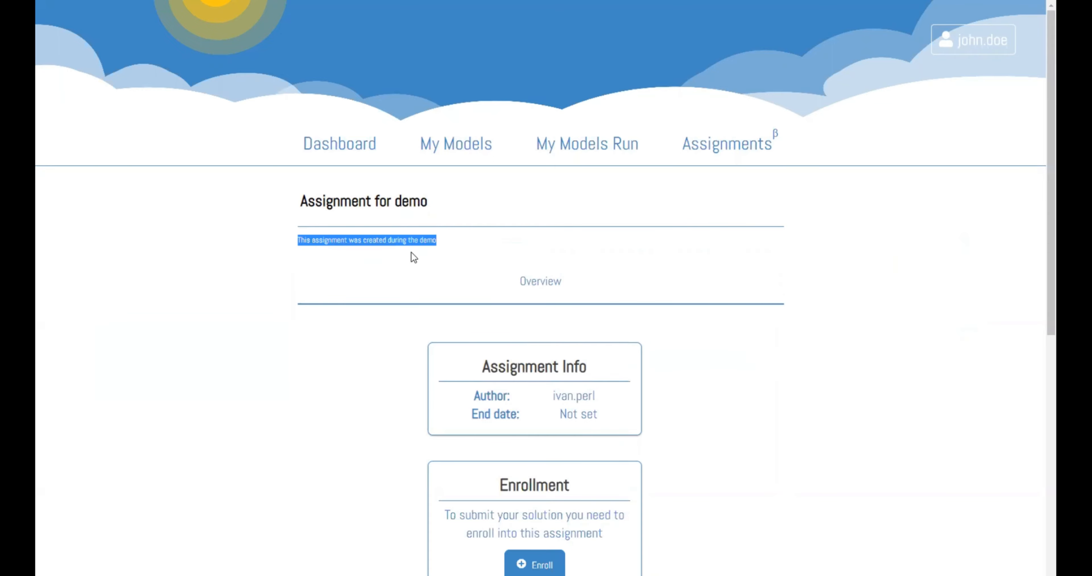
{"action": "scroll", "coordinate": [413, 259], "scroll_direction": "down", "scroll_amount": 1}
{"action": "scroll", "coordinate": [411, 263], "scroll_direction": "down", "scroll_amount": 7}
{"action": "scroll", "coordinate": [365, 224], "scroll_direction": "down", "scroll_amount": 4}
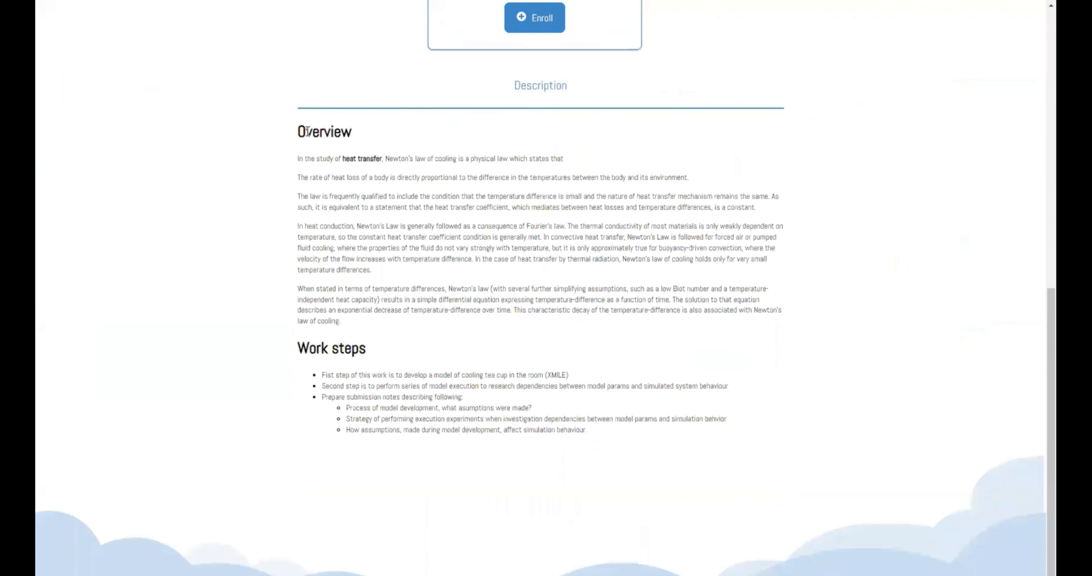
{"action": "left_click_drag", "start_coordinate": [305, 132], "coordinate": [384, 397]}
{"action": "scroll", "coordinate": [414, 326], "scroll_direction": "up", "scroll_amount": 3}
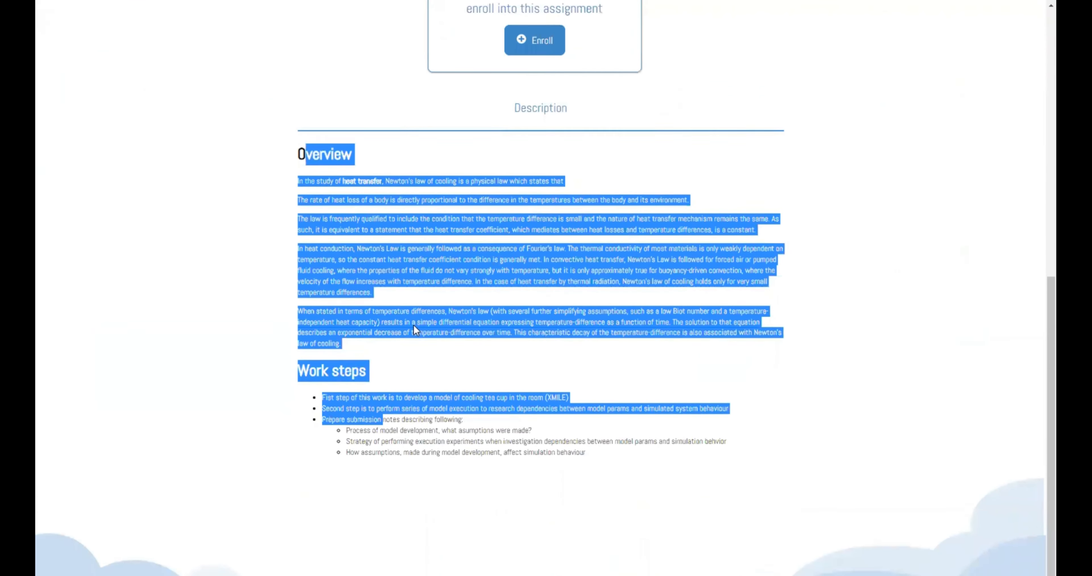
{"action": "scroll", "coordinate": [413, 325], "scroll_direction": "up", "scroll_amount": 3}
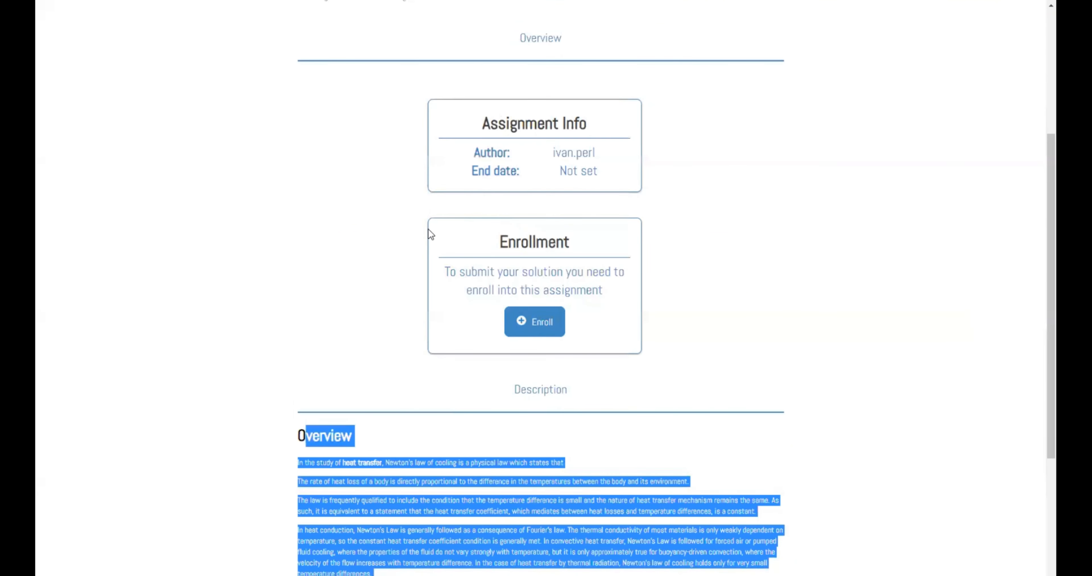
{"action": "left_click", "coordinate": [380, 247]}
{"action": "scroll", "coordinate": [380, 247], "scroll_direction": "up", "scroll_amount": 5}
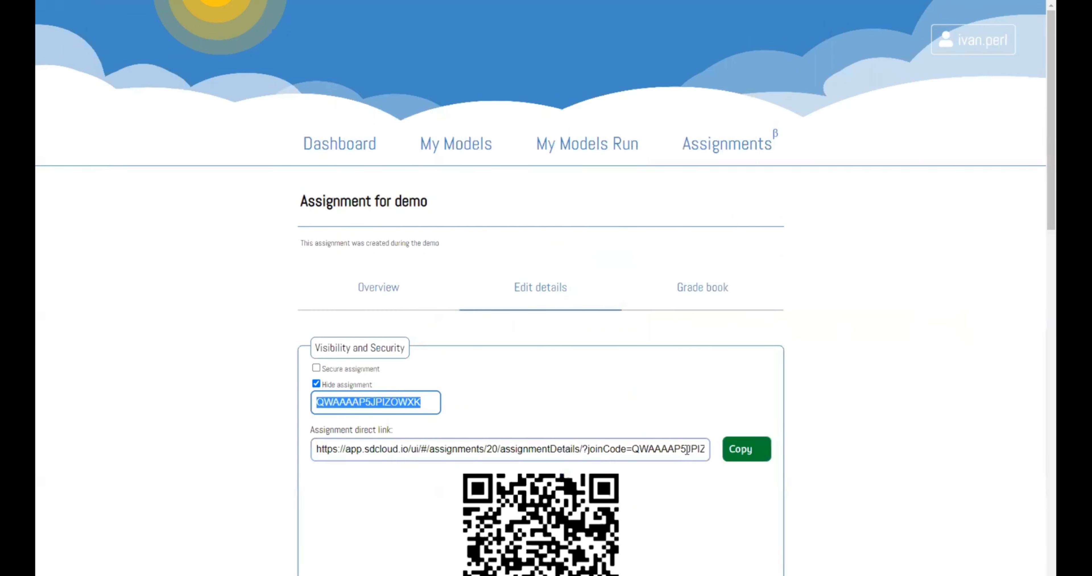
Copy the assignment's direct link from the author's window and open it in a new tab of the participant's Incognito window
{"action": "left_click", "coordinate": [685, 450]}
{"action": "triple_click", "coordinate": [687, 449]}
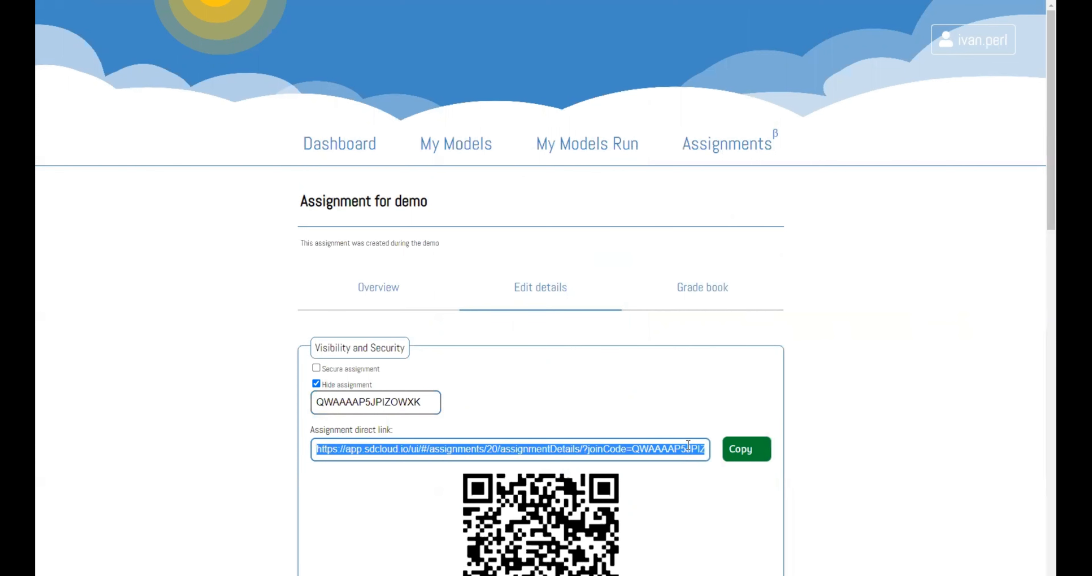
{"action": "left_click", "coordinate": [741, 453]}
{"action": "key", "text": "alt+Tab"}
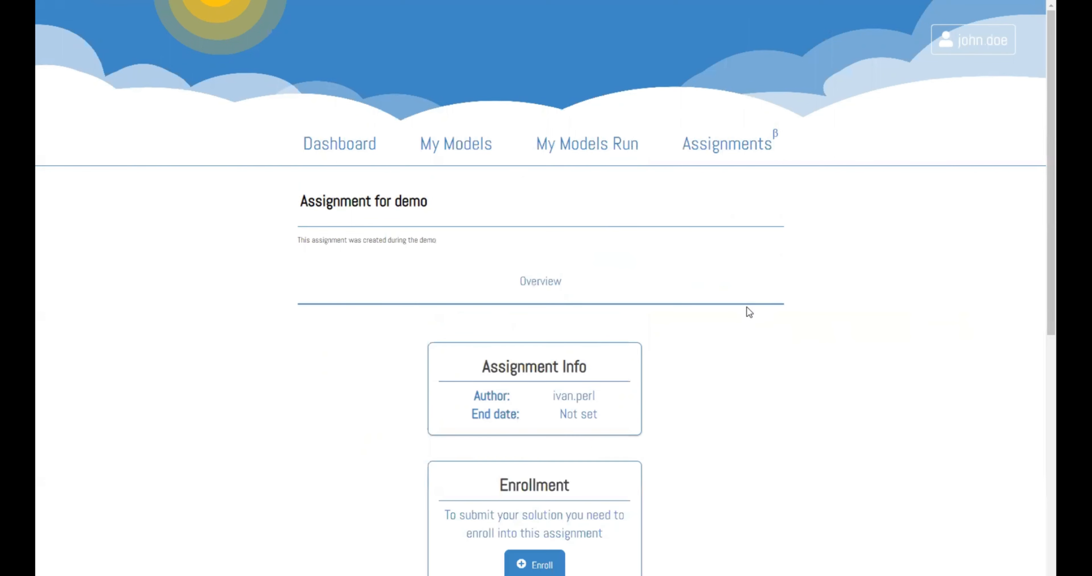
{"action": "key", "text": "ctrl+t"}
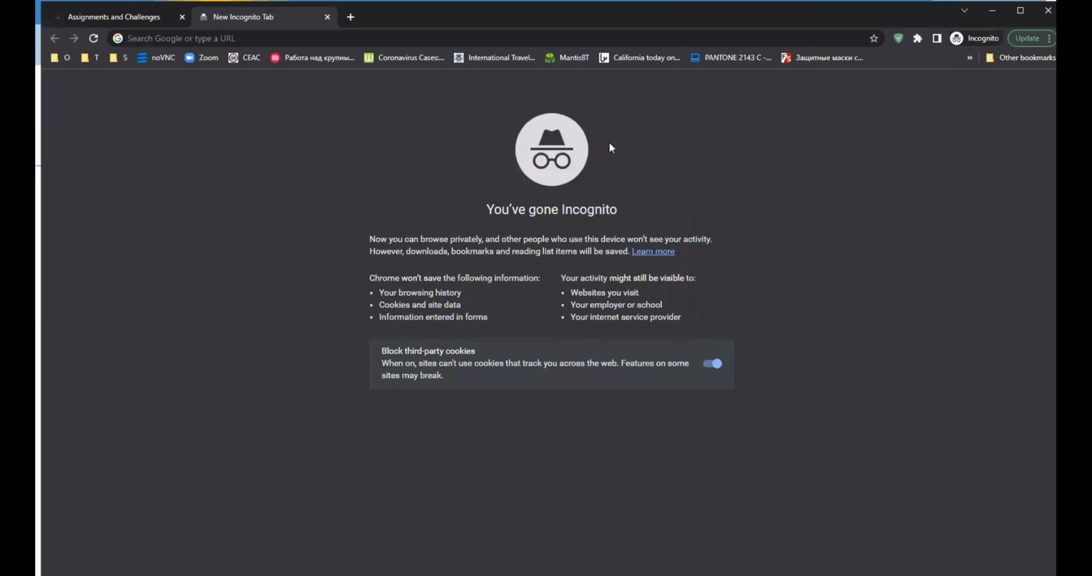
{"action": "left_click", "coordinate": [404, 38]}
{"action": "key", "text": "ctrl+v"}
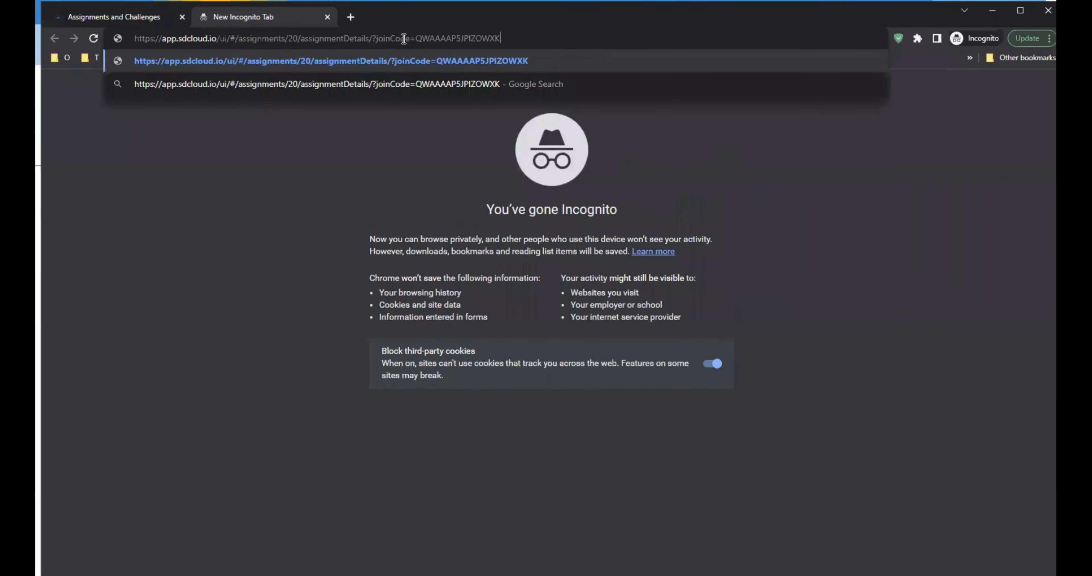
{"action": "key", "text": "Return"}
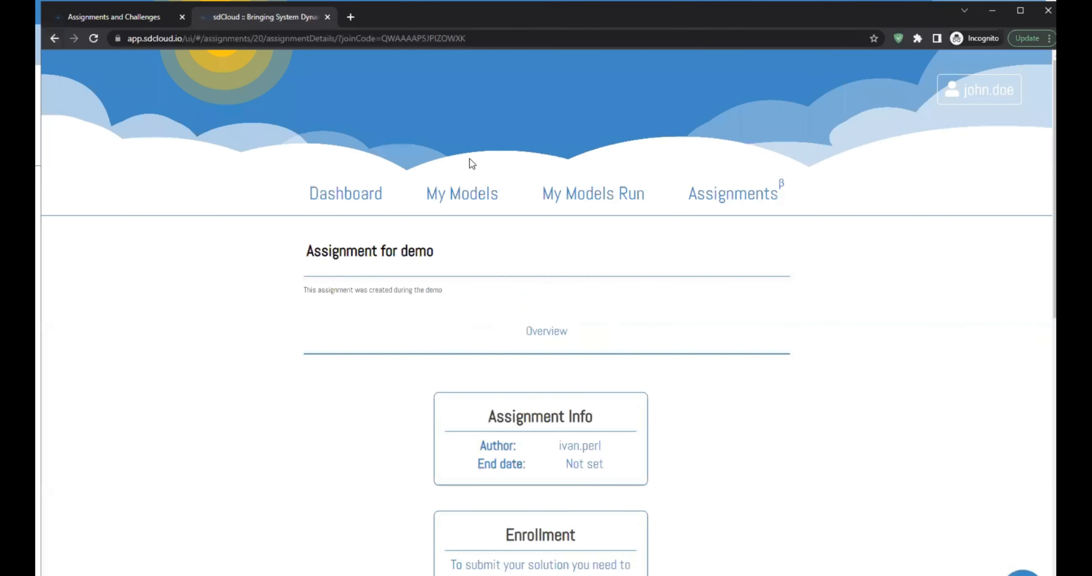
Look over the assignment page reached through the direct link, close its tab and return to full screen
{"action": "scroll", "coordinate": [488, 333], "scroll_direction": "down", "scroll_amount": 1}
{"action": "scroll", "coordinate": [488, 334], "scroll_direction": "down", "scroll_amount": 5}
{"action": "scroll", "coordinate": [488, 333], "scroll_direction": "up", "scroll_amount": 6}
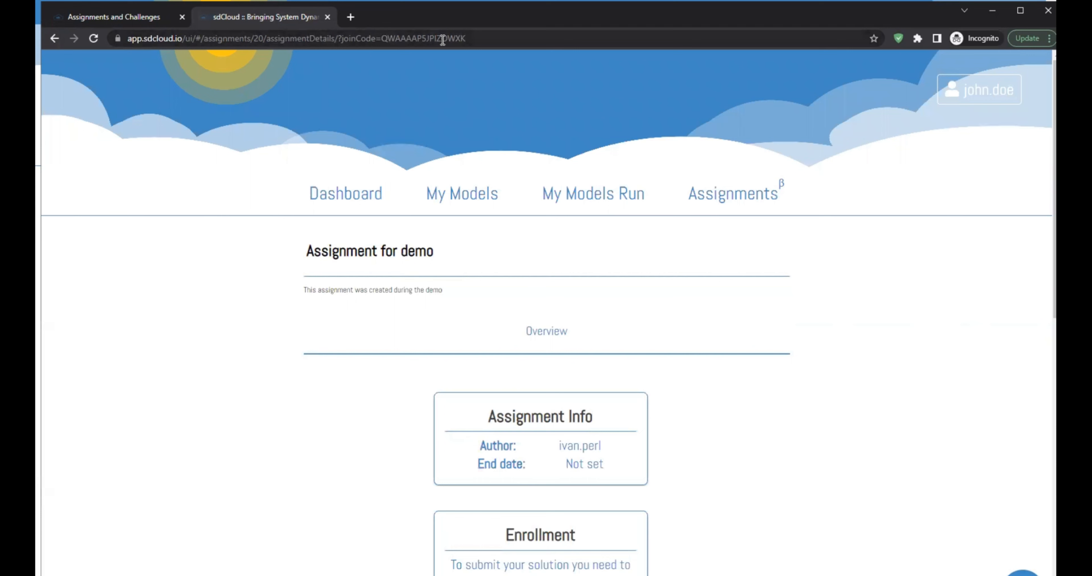
{"action": "left_click", "coordinate": [328, 17]}
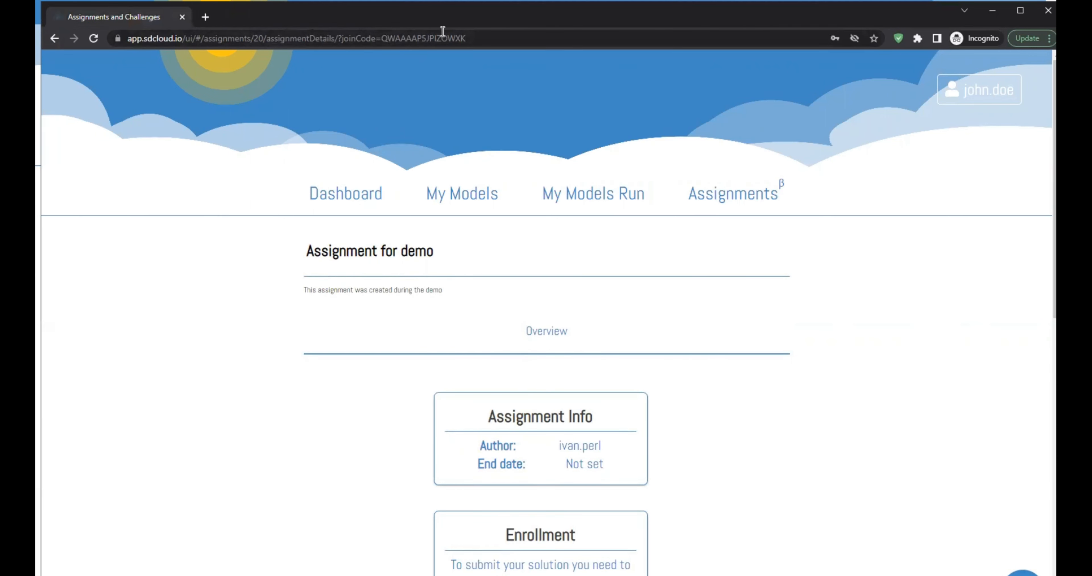
{"action": "key", "text": "F11"}
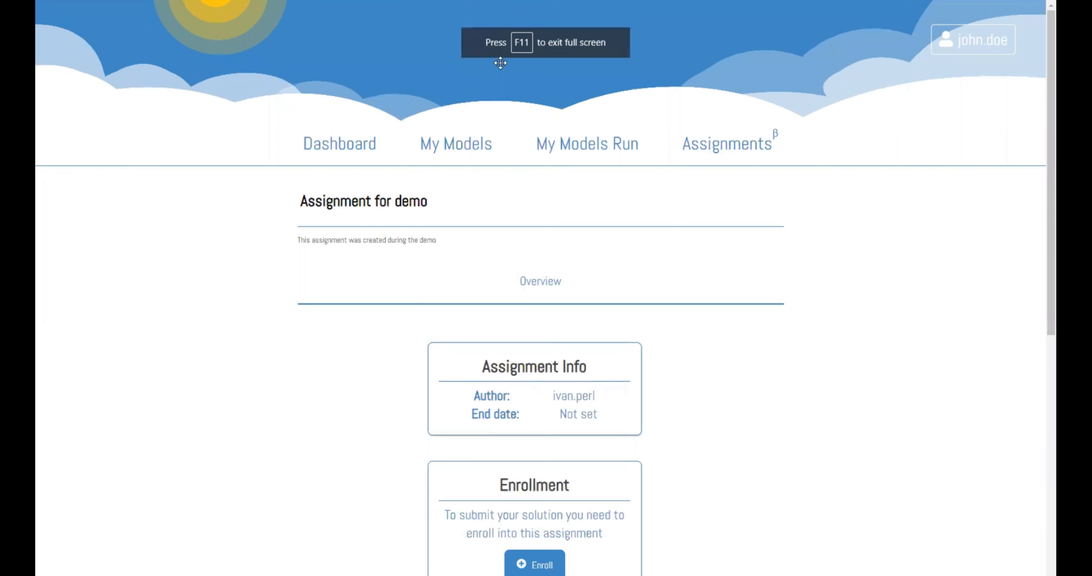
Enroll in the assignment as the participant and open the submission notes to look over the template sections
{"action": "left_click", "coordinate": [546, 566]}
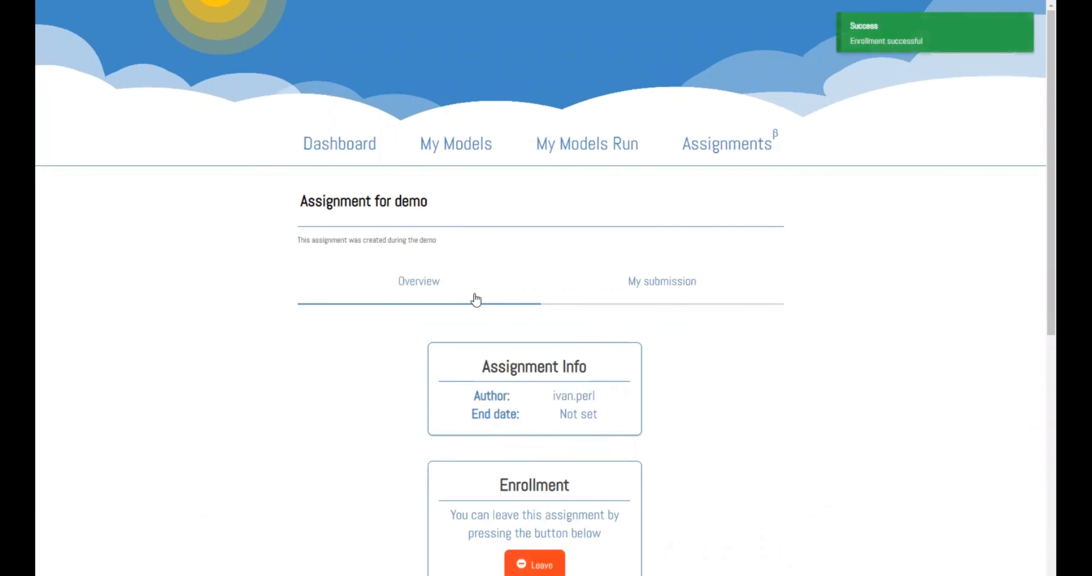
{"action": "left_click", "coordinate": [661, 287]}
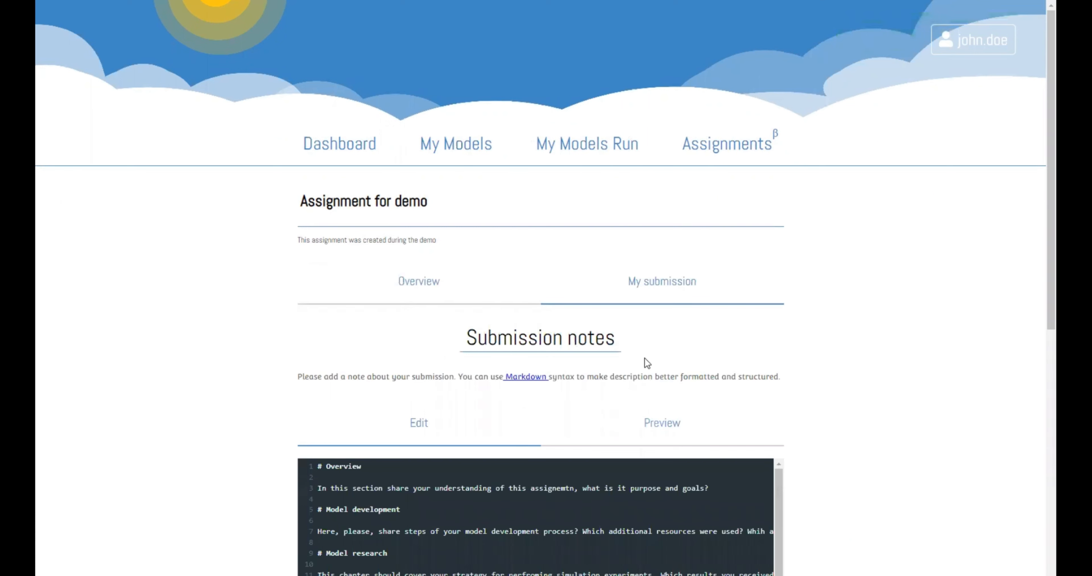
{"action": "scroll", "coordinate": [643, 363], "scroll_direction": "down", "scroll_amount": 1}
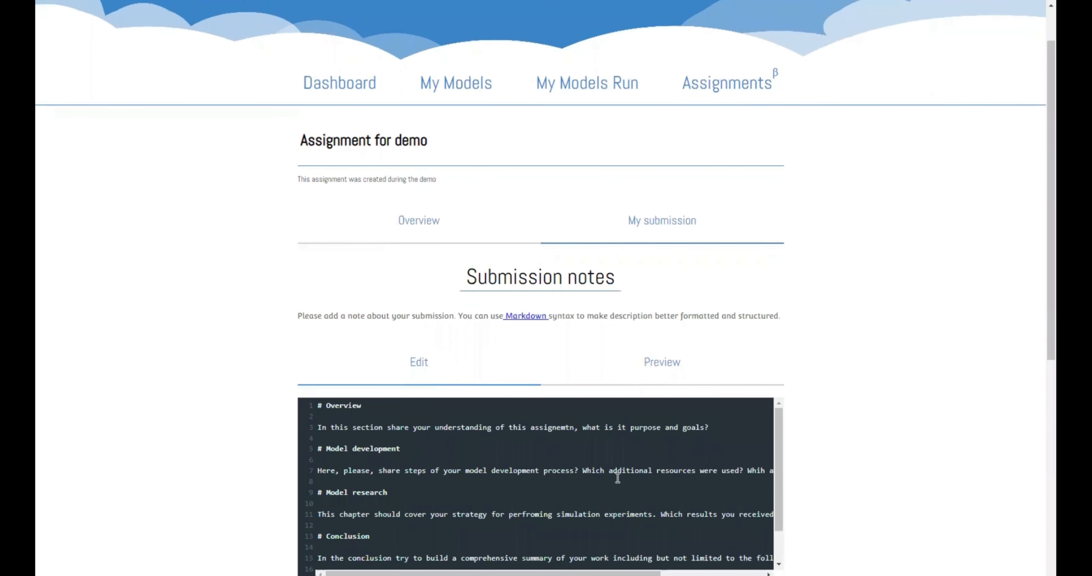
{"action": "scroll", "coordinate": [772, 445], "scroll_direction": "down", "scroll_amount": 2}
{"action": "scroll", "coordinate": [772, 416], "scroll_direction": "up", "scroll_amount": 2}
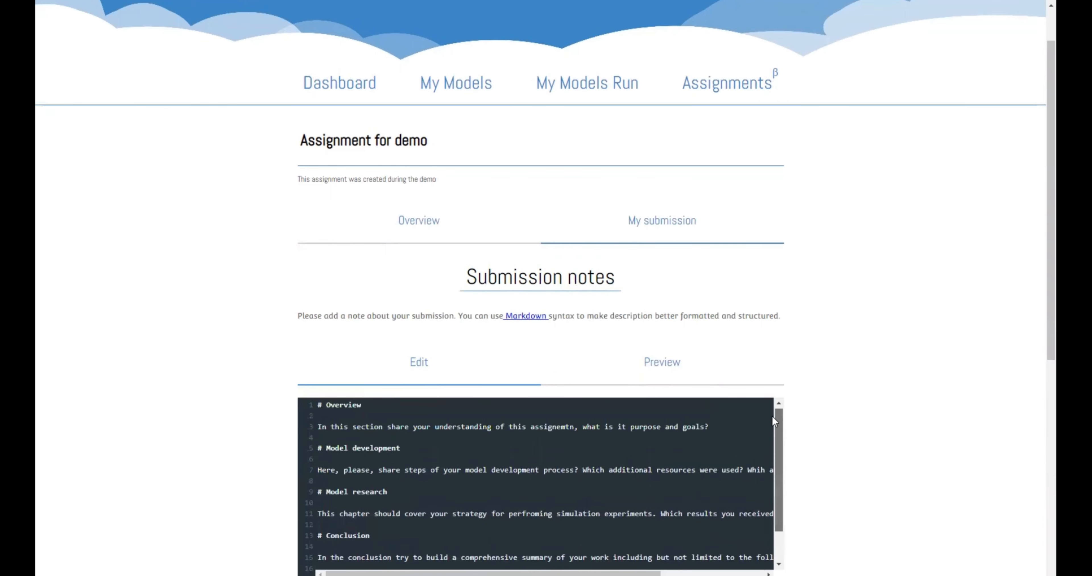
Preview the formatted submission notes from Overview to Conclusion and return to editing them
{"action": "left_click", "coordinate": [684, 374]}
{"action": "scroll", "coordinate": [535, 456], "scroll_direction": "down", "scroll_amount": 3}
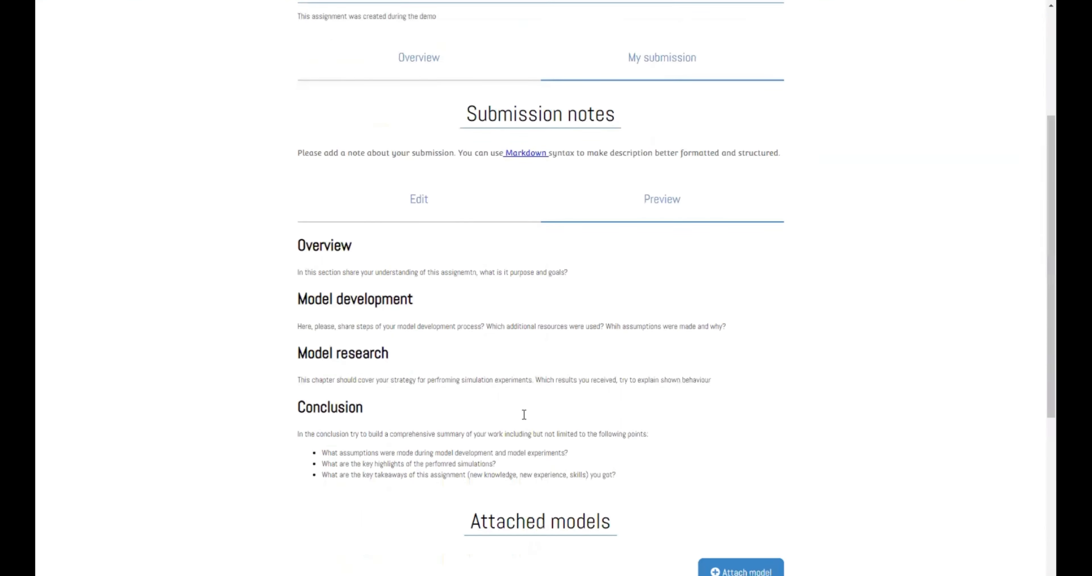
{"action": "left_click", "coordinate": [415, 187]}
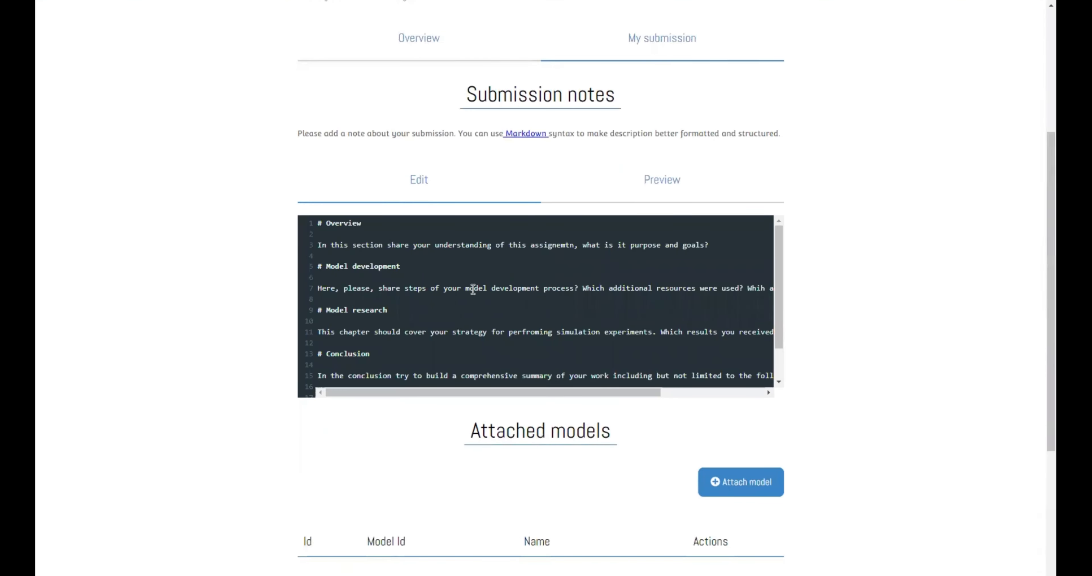
Look over the rest of the submission page, from the notes template to the attached models and attached executions sections
{"action": "left_click", "coordinate": [467, 279]}
{"action": "scroll", "coordinate": [483, 303], "scroll_direction": "up", "scroll_amount": 3}
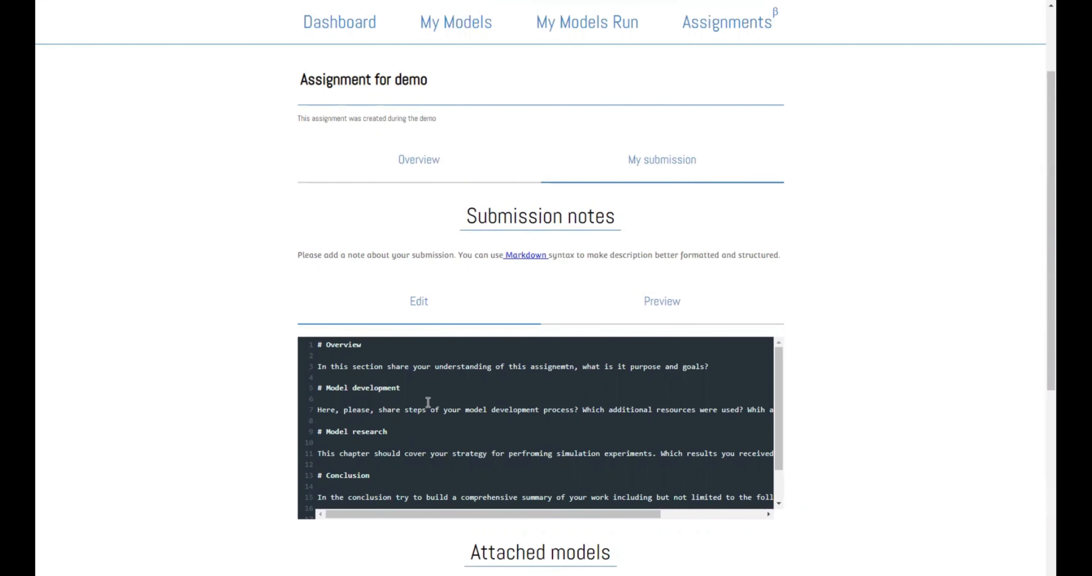
{"action": "scroll", "coordinate": [444, 400], "scroll_direction": "down", "scroll_amount": 1}
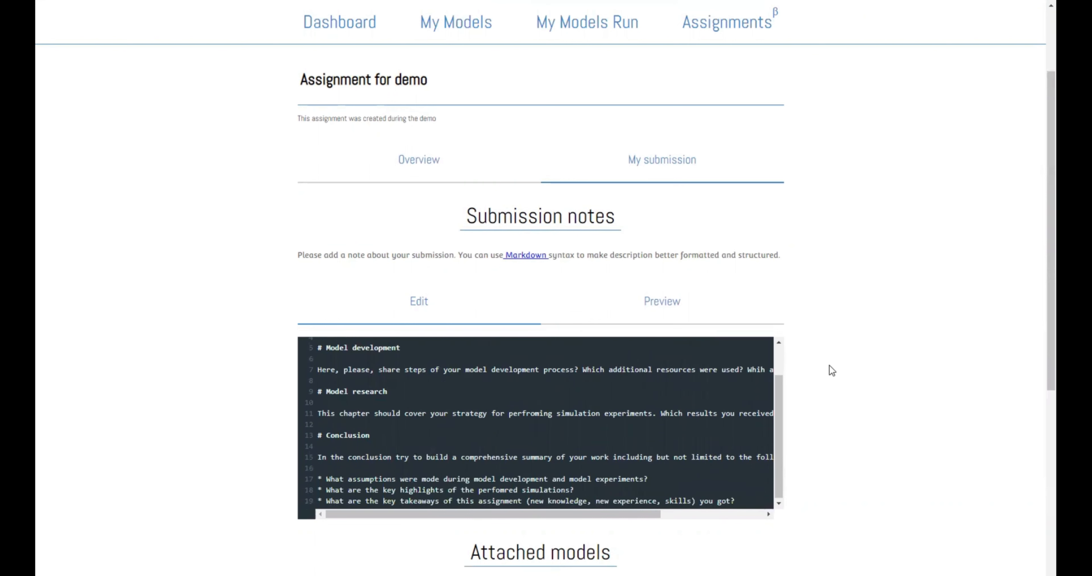
{"action": "scroll", "coordinate": [868, 402], "scroll_direction": "down", "scroll_amount": 5}
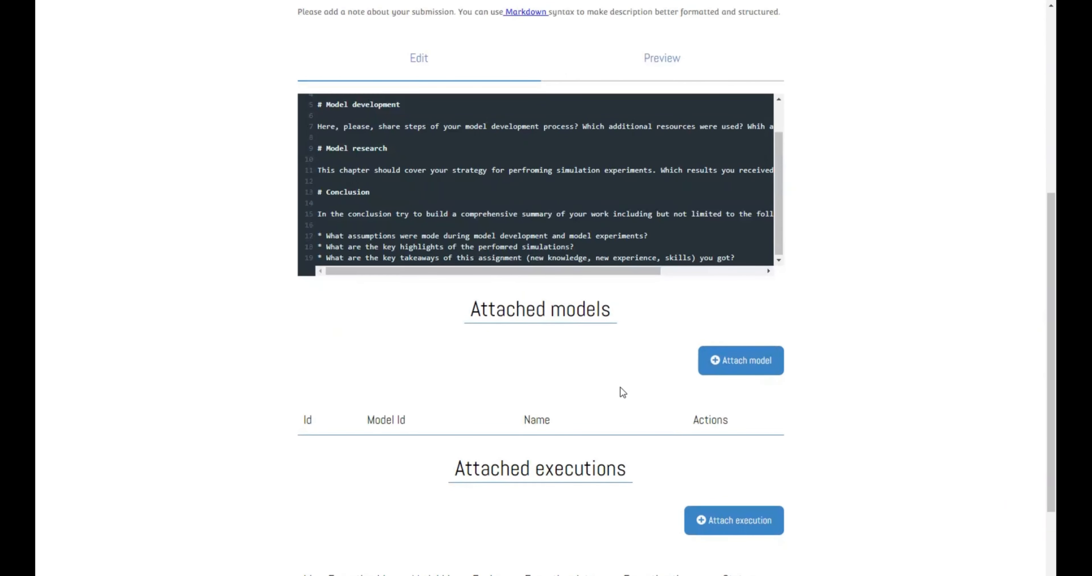
{"action": "scroll", "coordinate": [623, 392], "scroll_direction": "down", "scroll_amount": 3}
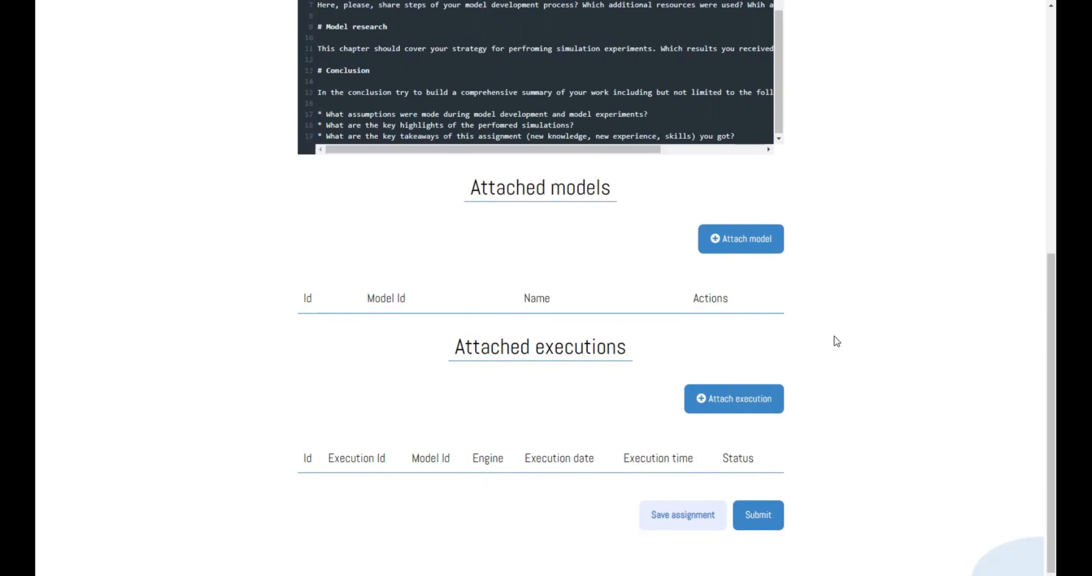
Start a new model named "Teacup model" with the description "Teacup for assignment" and continue to its source settings
{"action": "scroll", "coordinate": [835, 334], "scroll_direction": "up", "scroll_amount": 12}
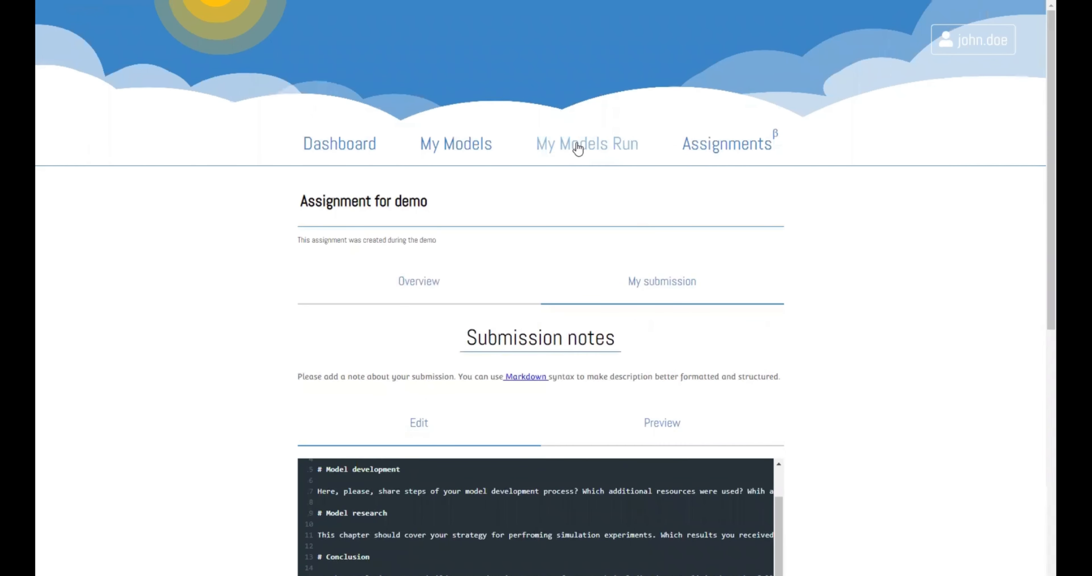
{"action": "left_click", "coordinate": [463, 146]}
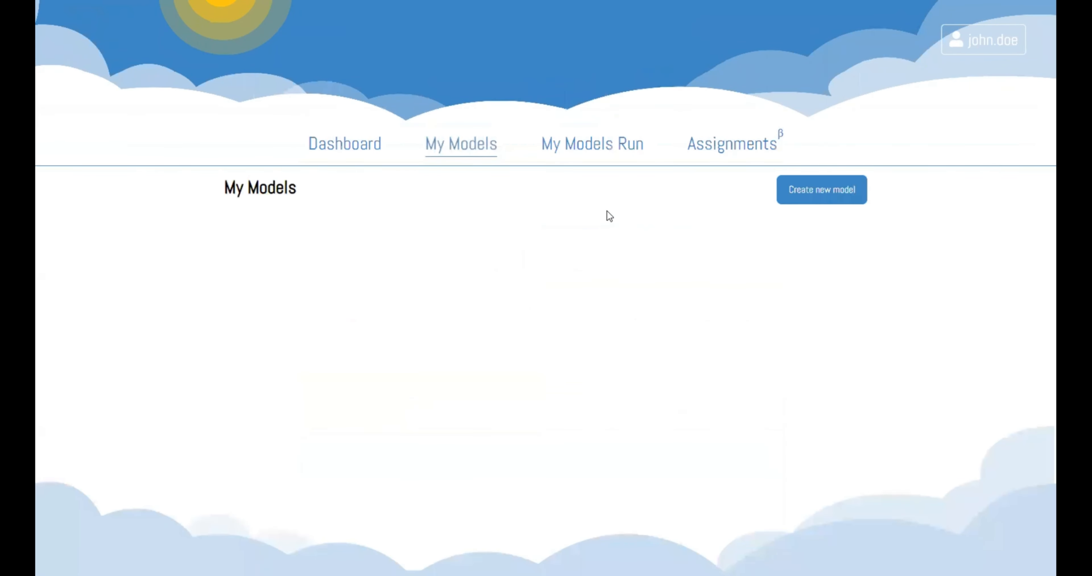
{"action": "left_click", "coordinate": [835, 194]}
{"action": "left_click", "coordinate": [475, 299]}
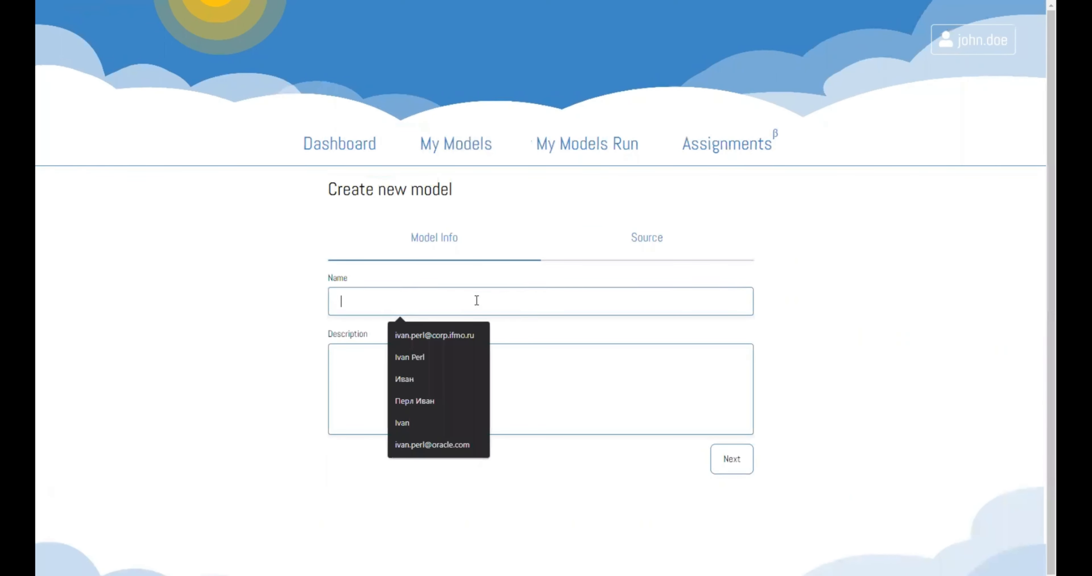
{"action": "type", "text": "Teac"}
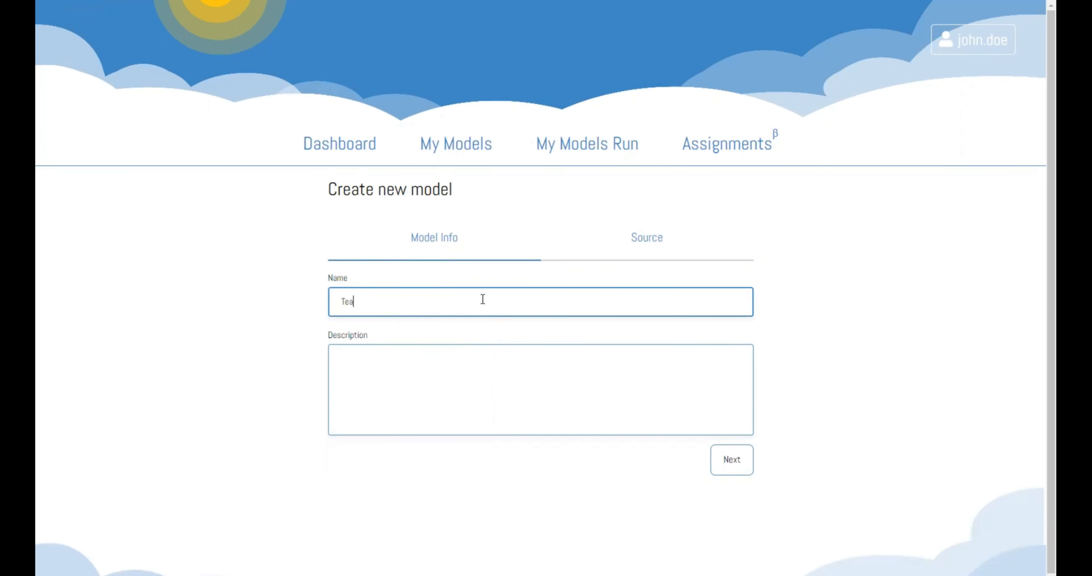
{"action": "key", "text": "BackSpace"}
{"action": "type", "text": "cup model"}
{"action": "key", "text": "Tab"}
{"action": "type", "text": "T"}
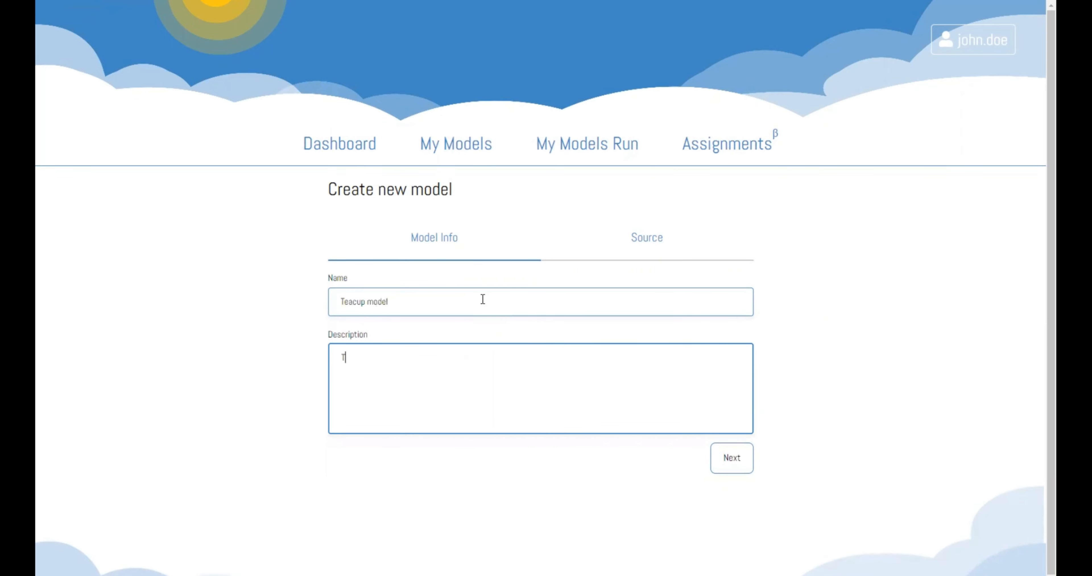
{"action": "type", "text": "eacup for assignment"}
{"action": "left_click", "coordinate": [730, 463]}
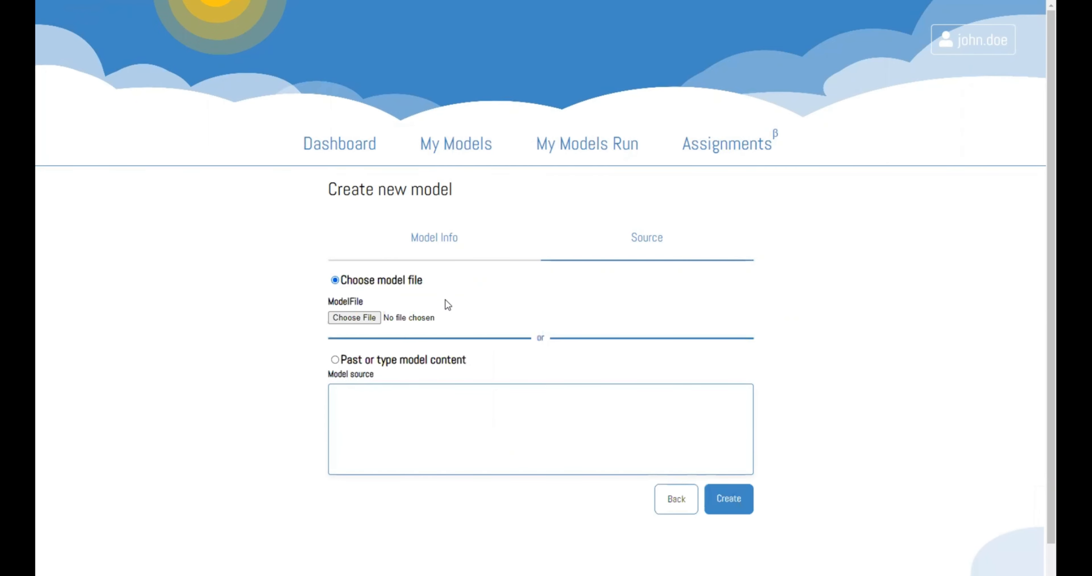
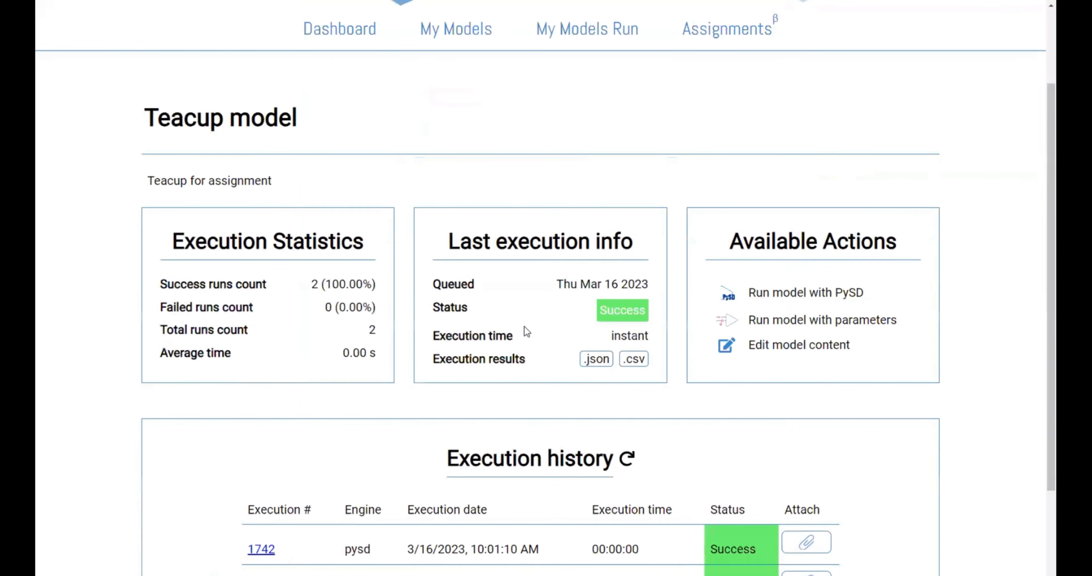
Attach the Teacup model from the participant's model list to Assignment for demo
{"action": "scroll", "coordinate": [526, 332], "scroll_direction": "up", "scroll_amount": 2}
{"action": "left_click", "coordinate": [471, 153]}
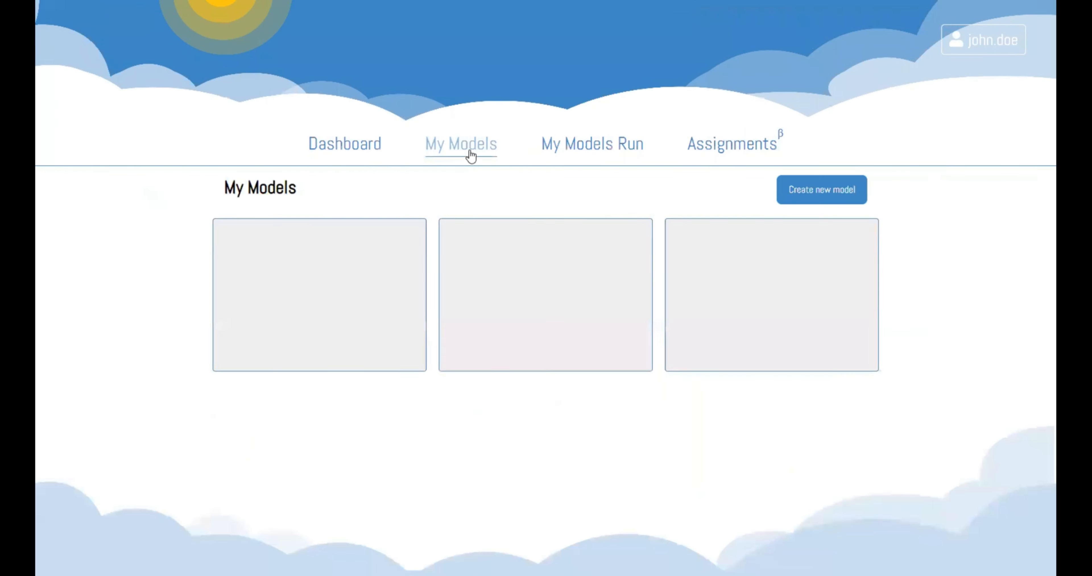
{"action": "left_click", "coordinate": [593, 354]}
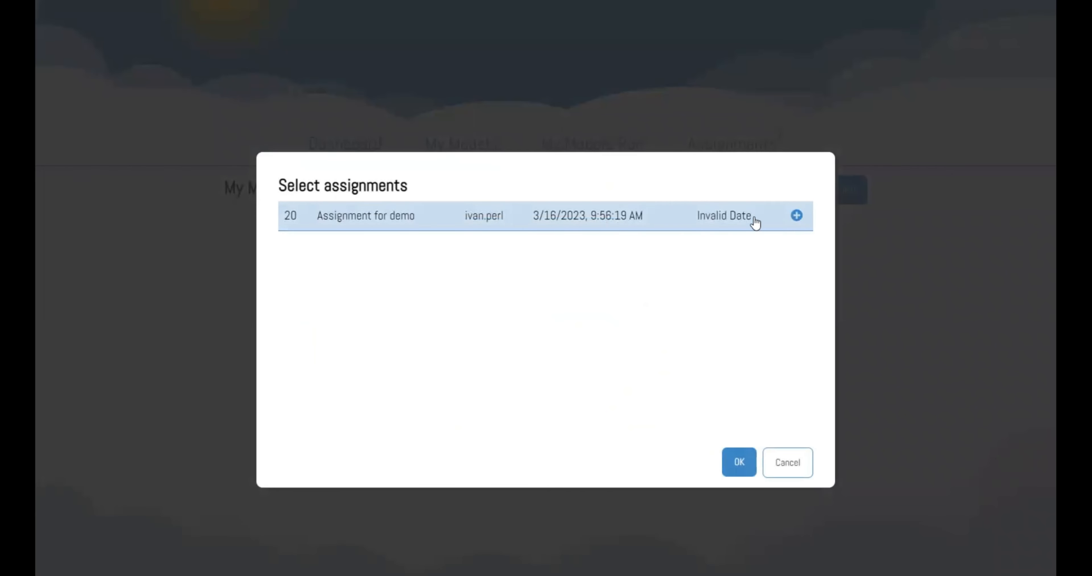
{"action": "left_click", "coordinate": [797, 216]}
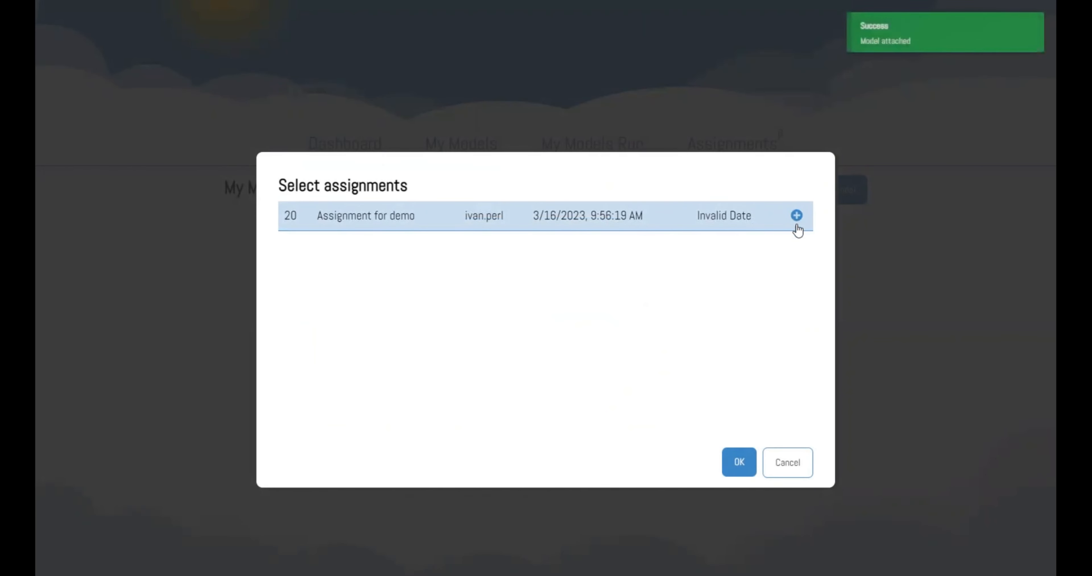
{"action": "left_click", "coordinate": [740, 463]}
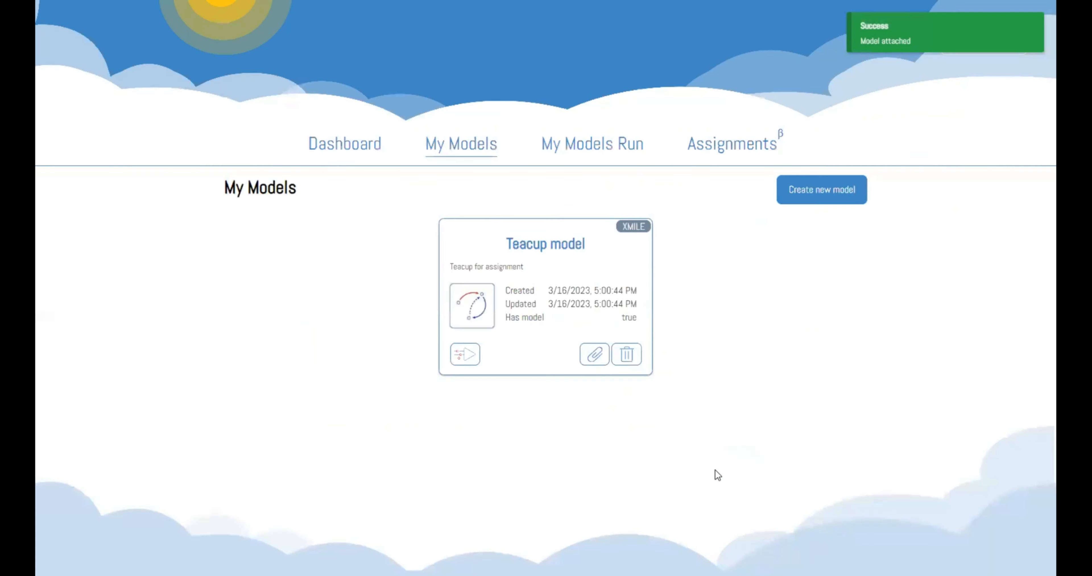
From the Teacup model's execution history, try to attach execution 1741 and attach execution 1742 to Assignment for demo
{"action": "left_click", "coordinate": [573, 246]}
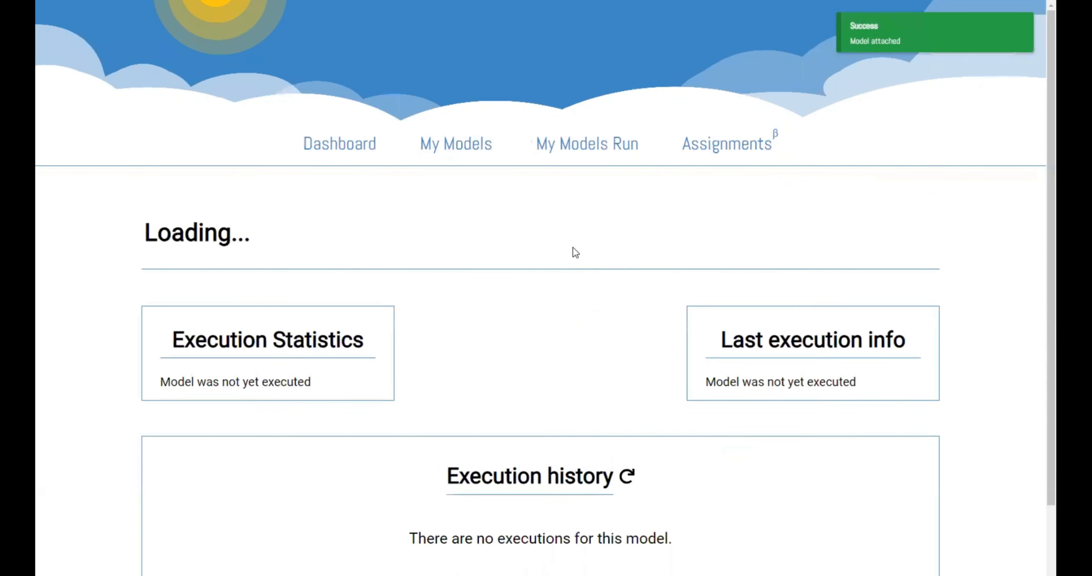
{"action": "scroll", "coordinate": [725, 515], "scroll_direction": "down", "scroll_amount": 5}
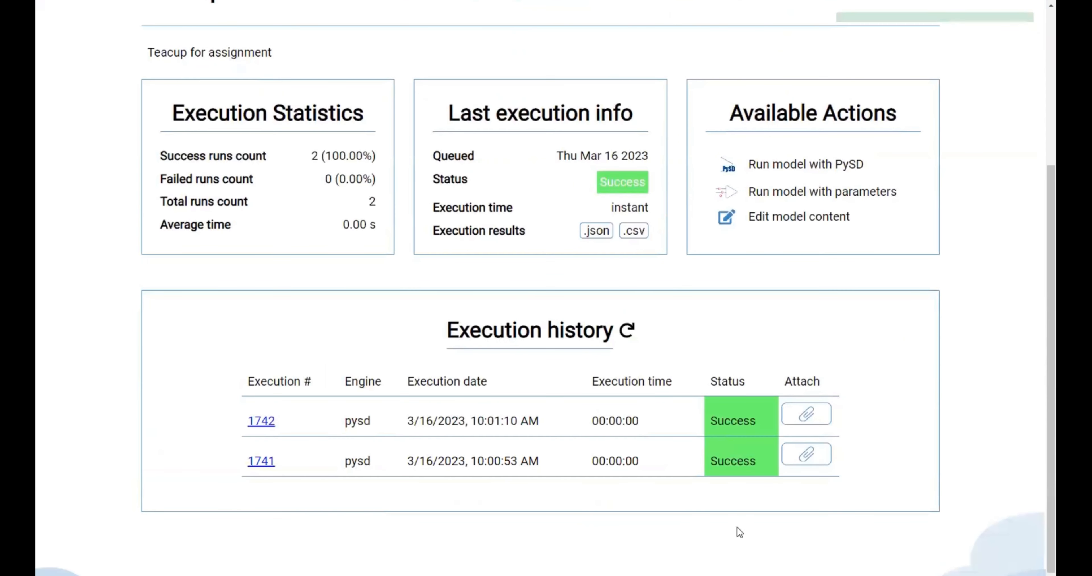
{"action": "left_click", "coordinate": [814, 462]}
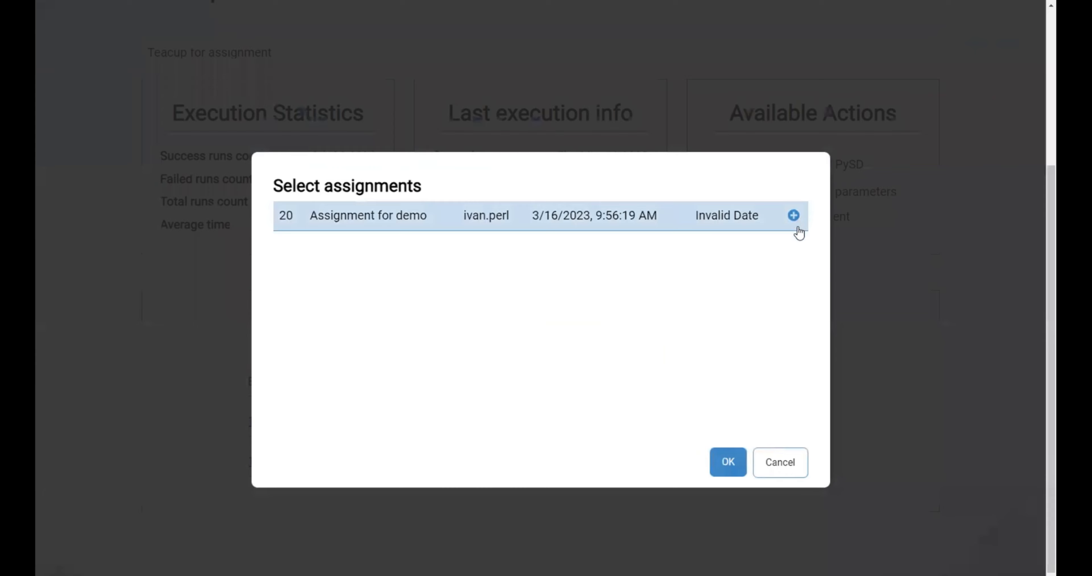
{"action": "left_click", "coordinate": [738, 466]}
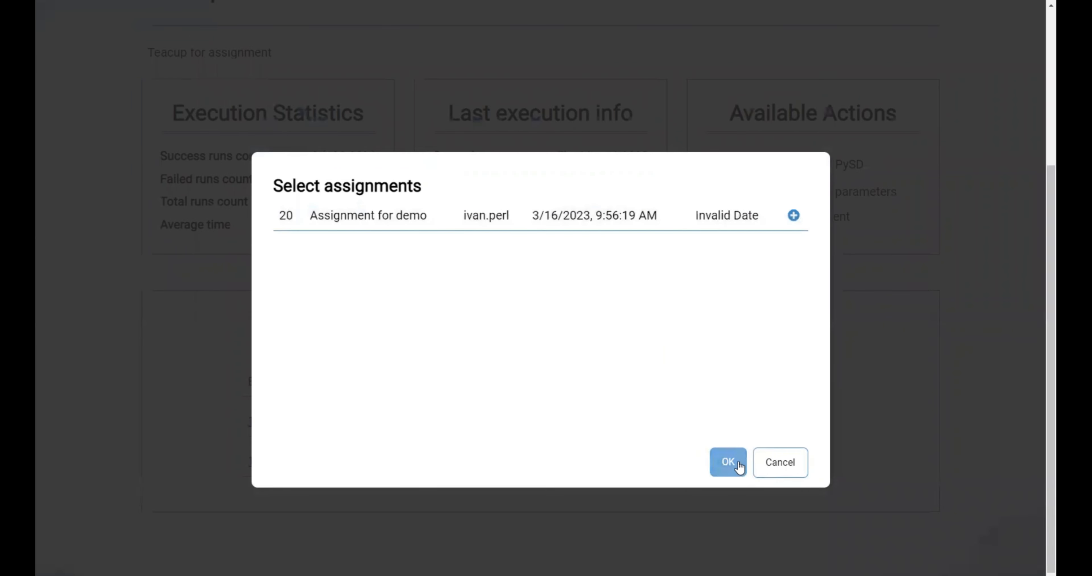
{"action": "left_click", "coordinate": [807, 420]}
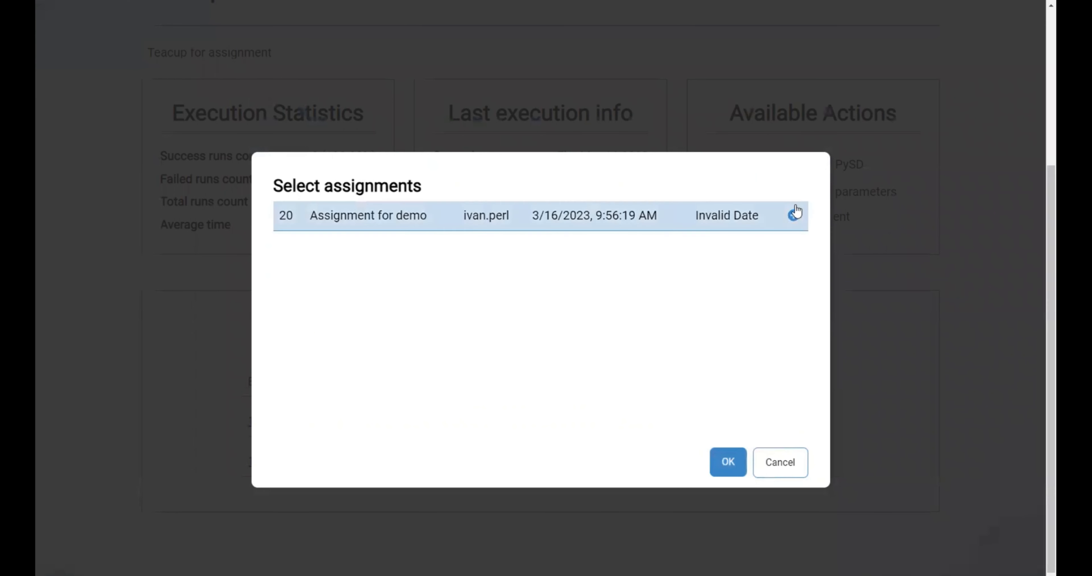
{"action": "left_click", "coordinate": [728, 462]}
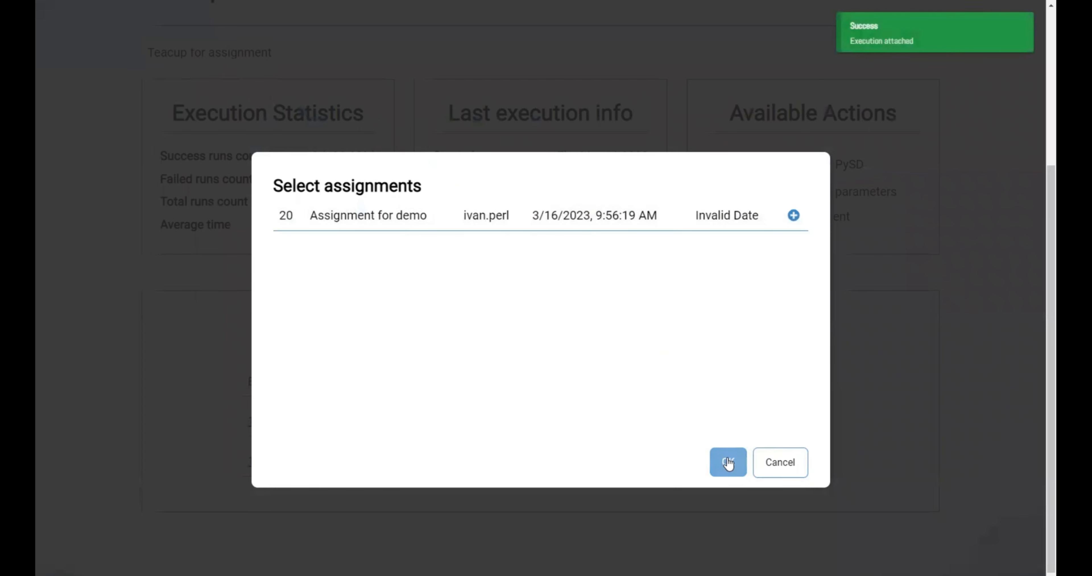
Open the participant's submission in Assignment for demo and check its attached models and executions
{"action": "scroll", "coordinate": [864, 410], "scroll_direction": "up", "scroll_amount": 5}
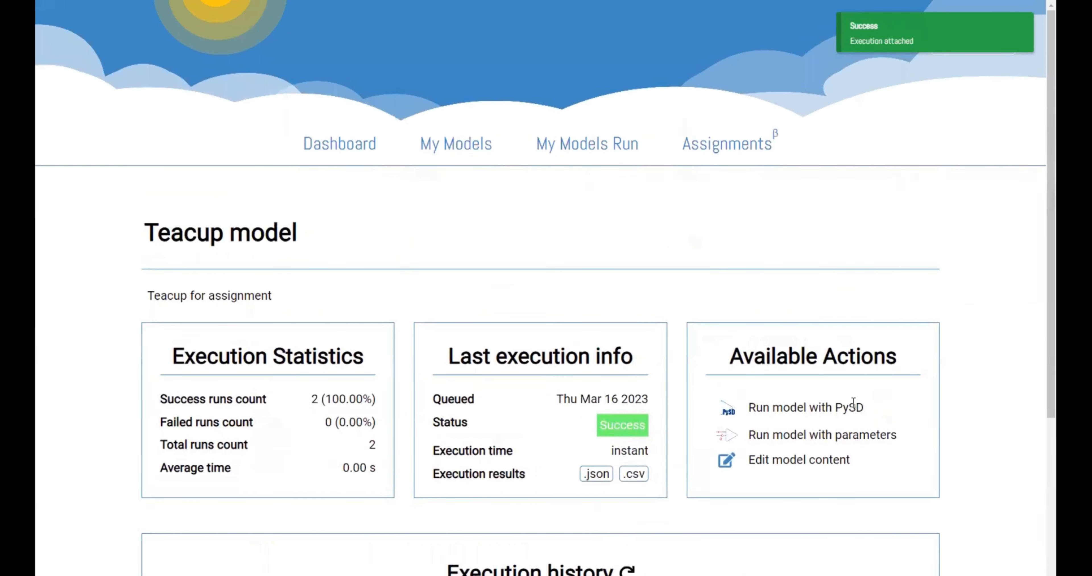
{"action": "left_click", "coordinate": [725, 144]}
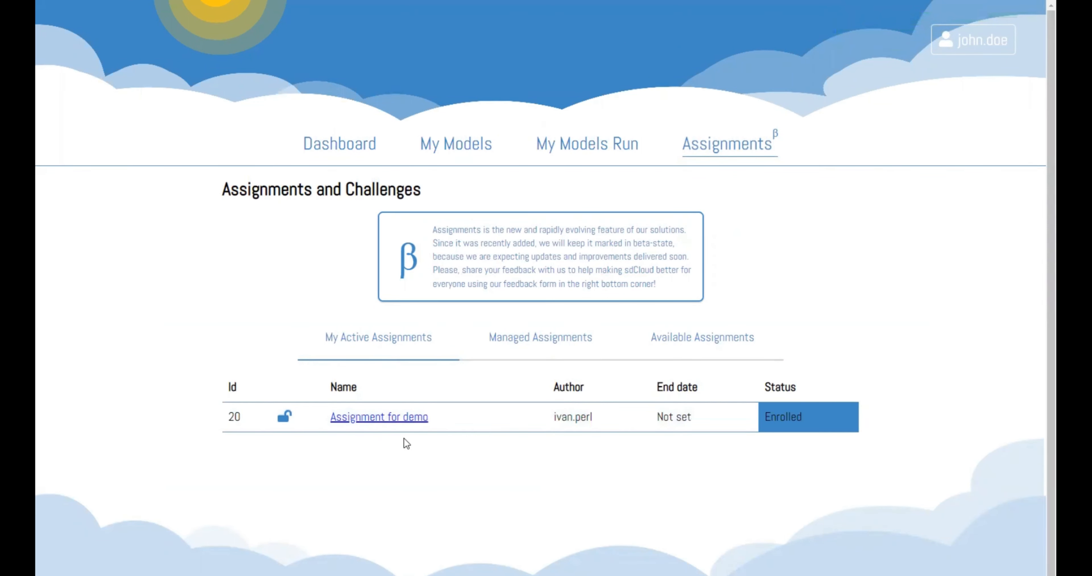
{"action": "left_click", "coordinate": [382, 420]}
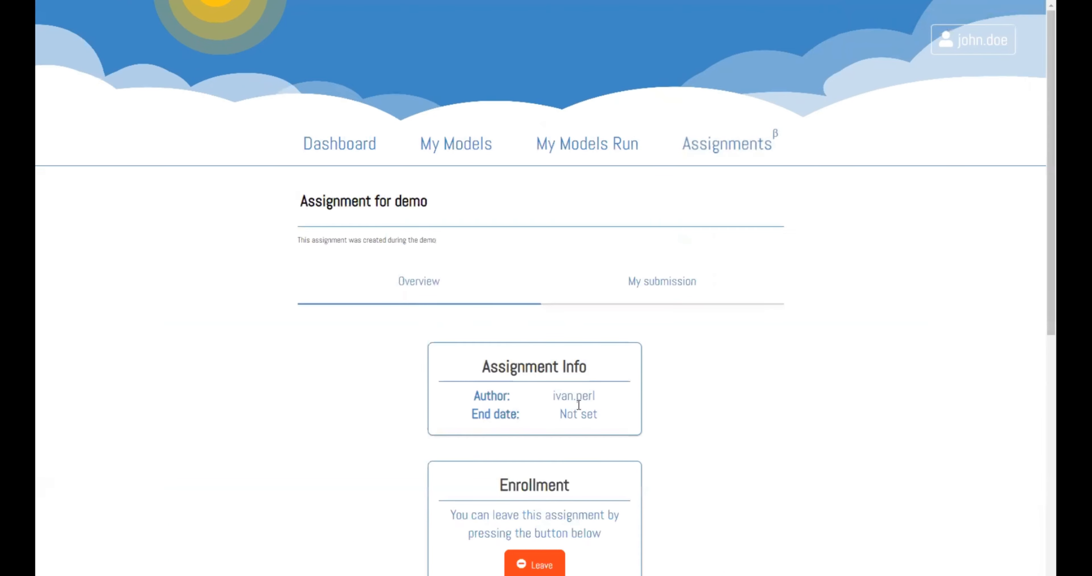
{"action": "left_click", "coordinate": [670, 279]}
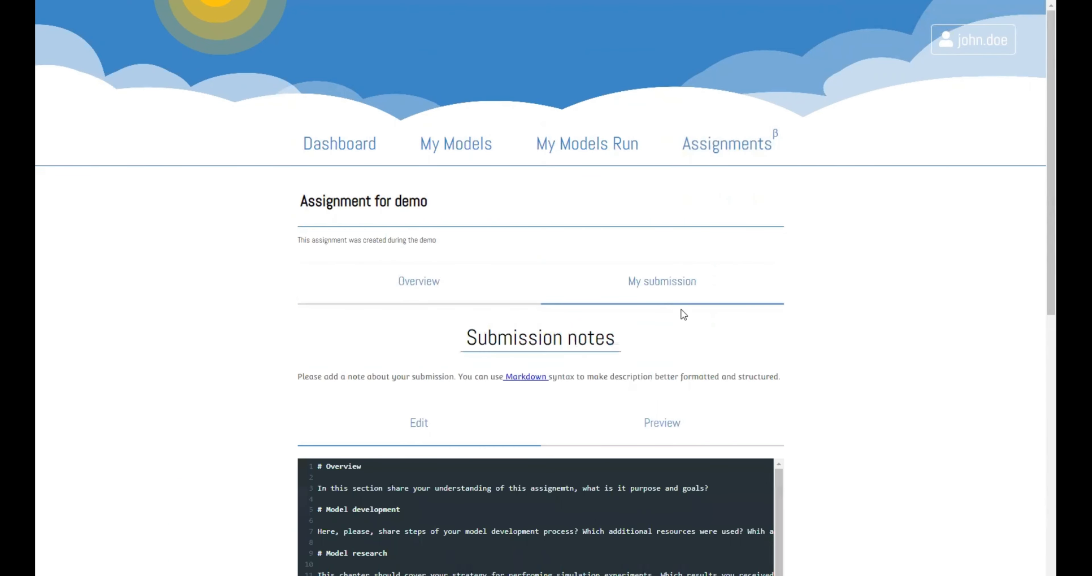
{"action": "scroll", "coordinate": [804, 357], "scroll_direction": "down", "scroll_amount": 10}
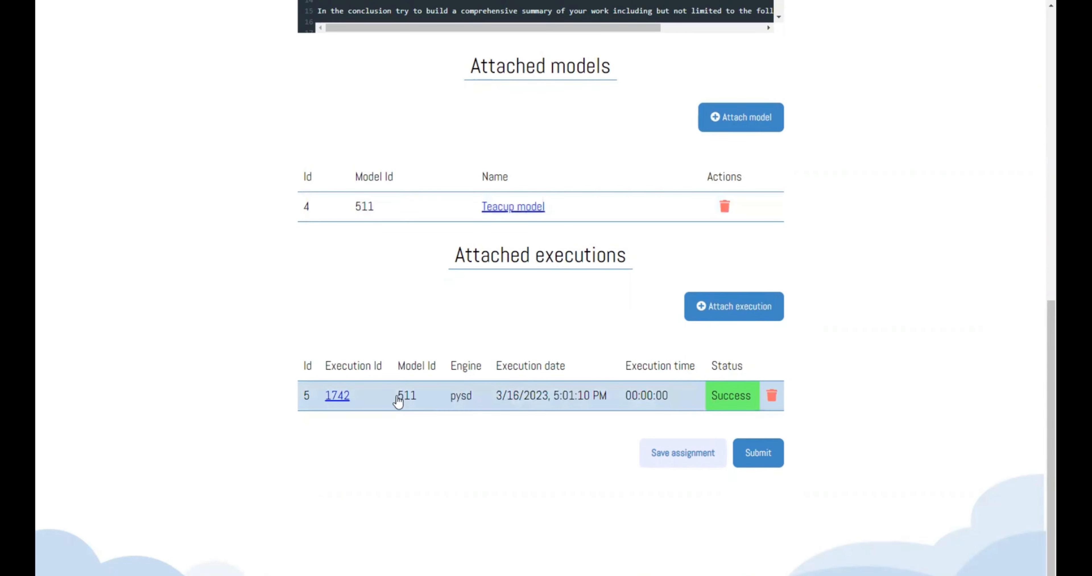
Replace the Overview text in the submission notes with "This are my updated notes according to template" and save the assignment
{"action": "scroll", "coordinate": [537, 400], "scroll_direction": "up", "scroll_amount": 5}
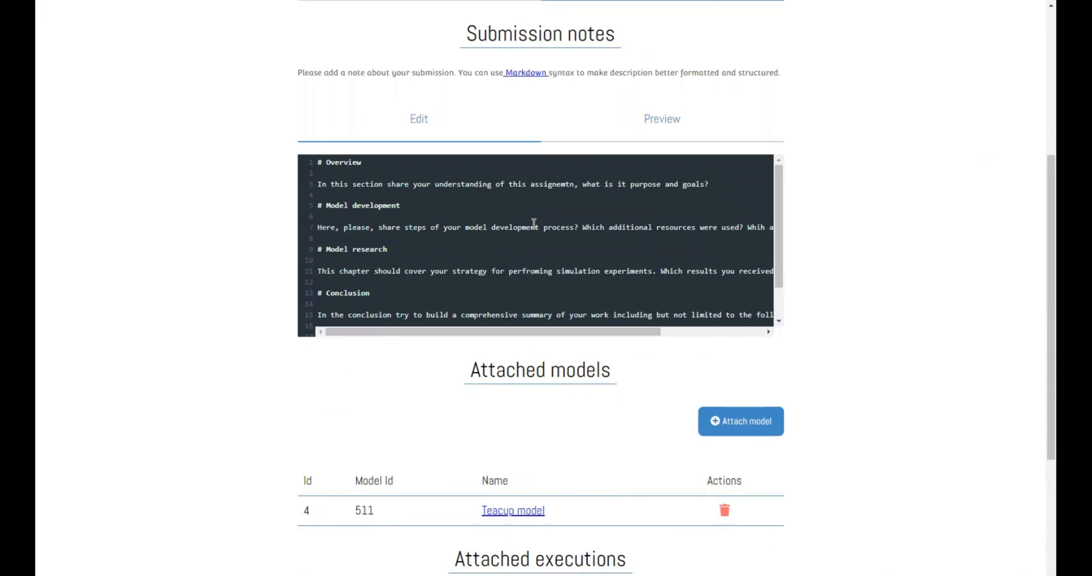
{"action": "key", "text": "shift+End"}
{"action": "type", "text": "This"}
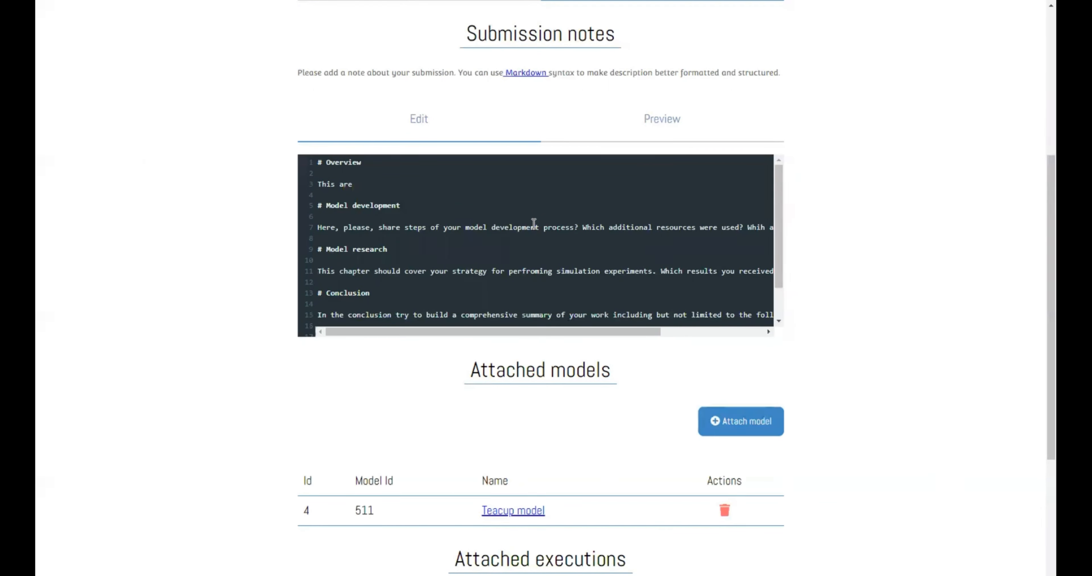
{"action": "type", "text": " are my updated notes according to template"}
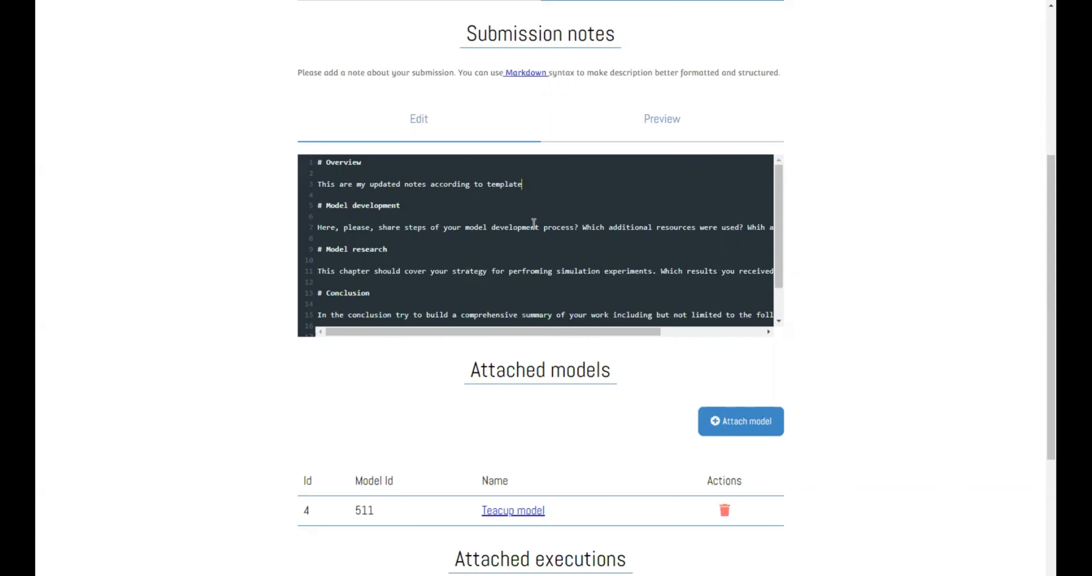
{"action": "scroll", "coordinate": [856, 319], "scroll_direction": "down", "scroll_amount": 7}
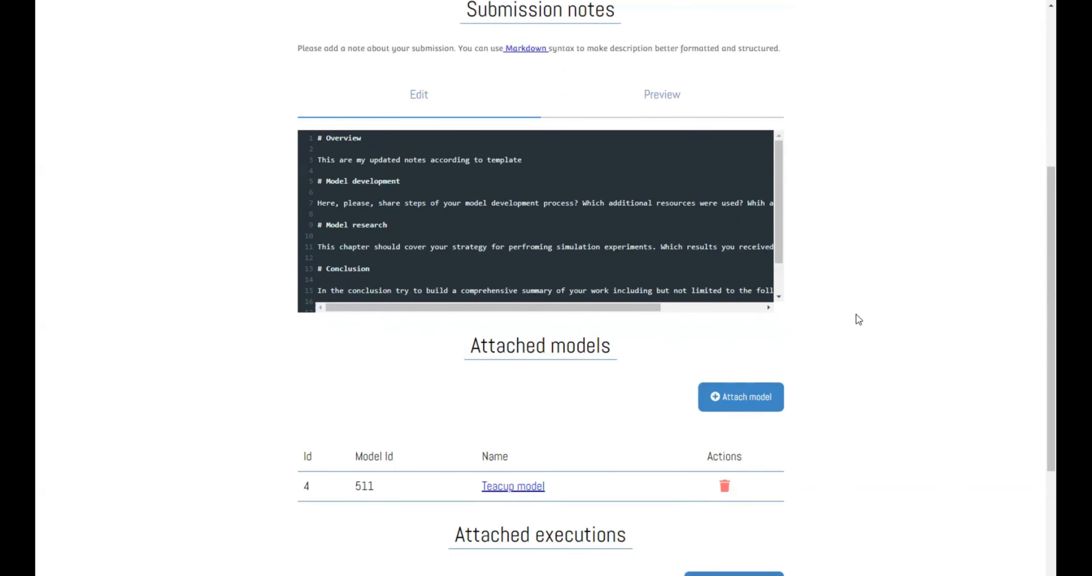
{"action": "left_click", "coordinate": [676, 414]}
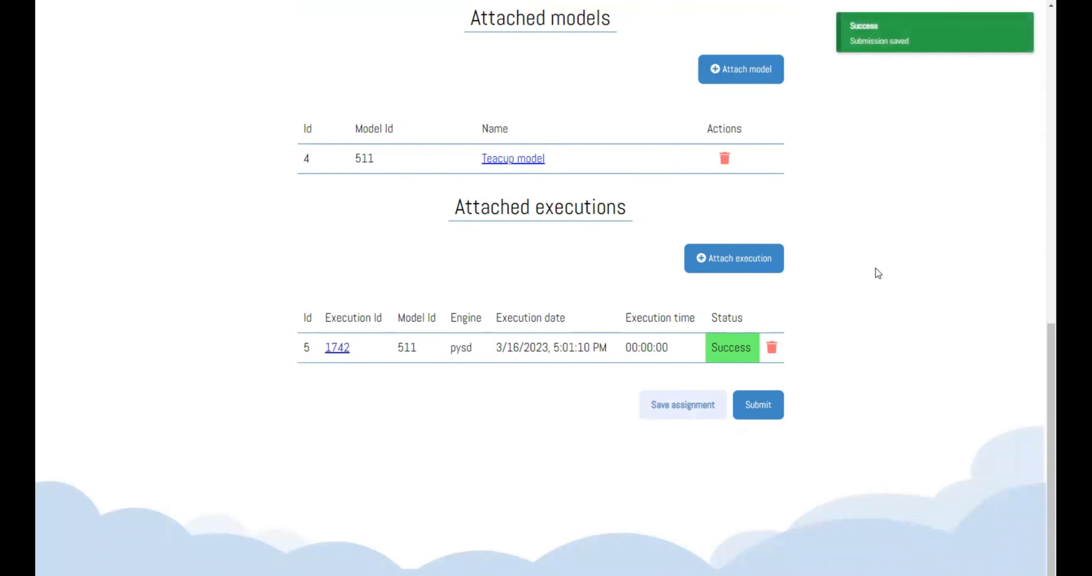
Look over the saved submission notes, then review the assignment's overview with its description and work steps
{"action": "scroll", "coordinate": [879, 293], "scroll_direction": "up", "scroll_amount": 1}
{"action": "scroll", "coordinate": [880, 297], "scroll_direction": "up", "scroll_amount": 8}
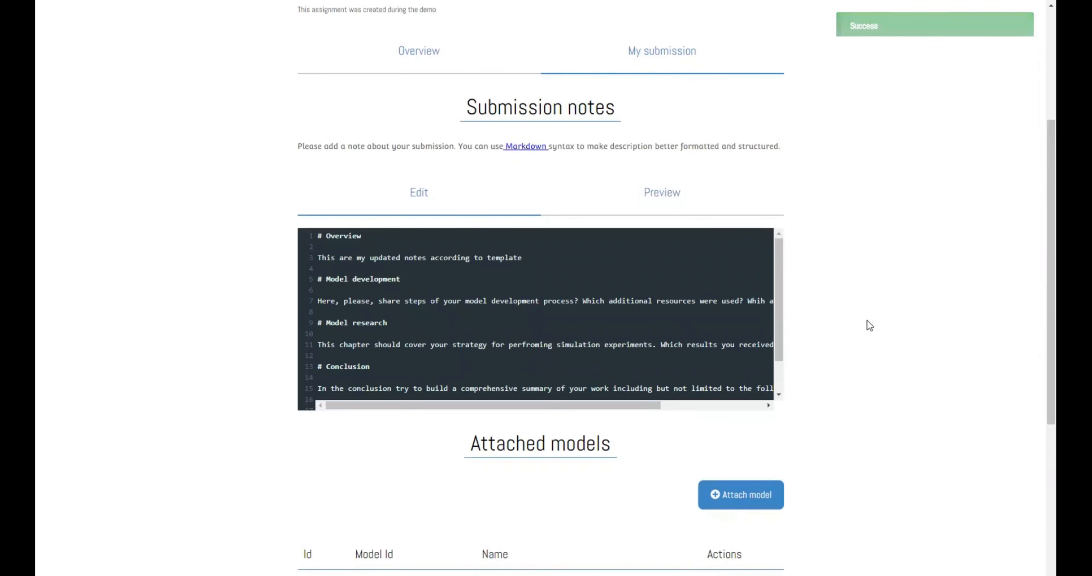
{"action": "scroll", "coordinate": [868, 324], "scroll_direction": "up", "scroll_amount": 4}
{"action": "left_click", "coordinate": [450, 233]}
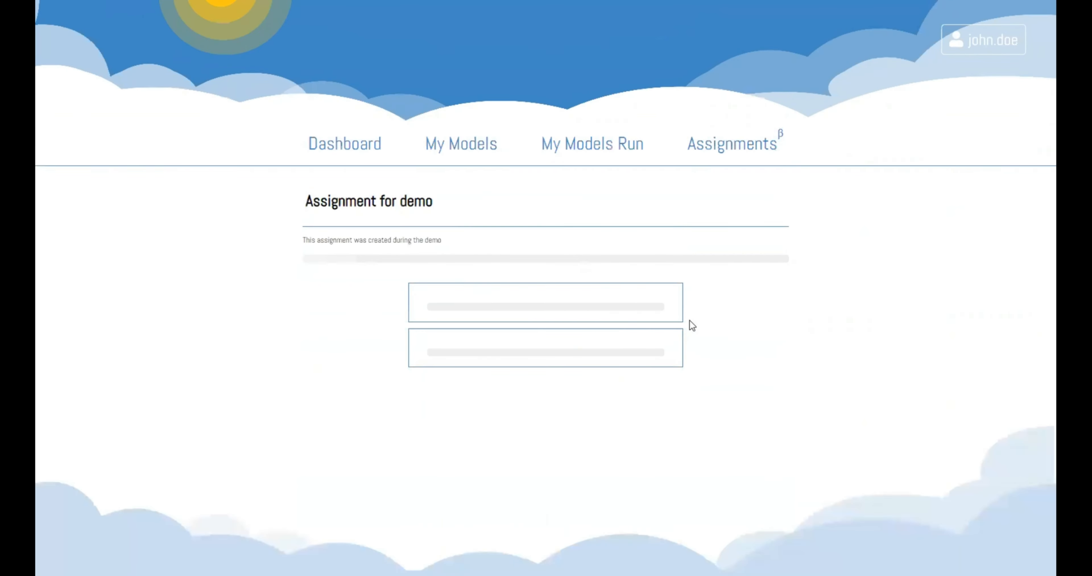
{"action": "scroll", "coordinate": [716, 368], "scroll_direction": "down", "scroll_amount": 6}
{"action": "scroll", "coordinate": [719, 366], "scroll_direction": "down", "scroll_amount": 4}
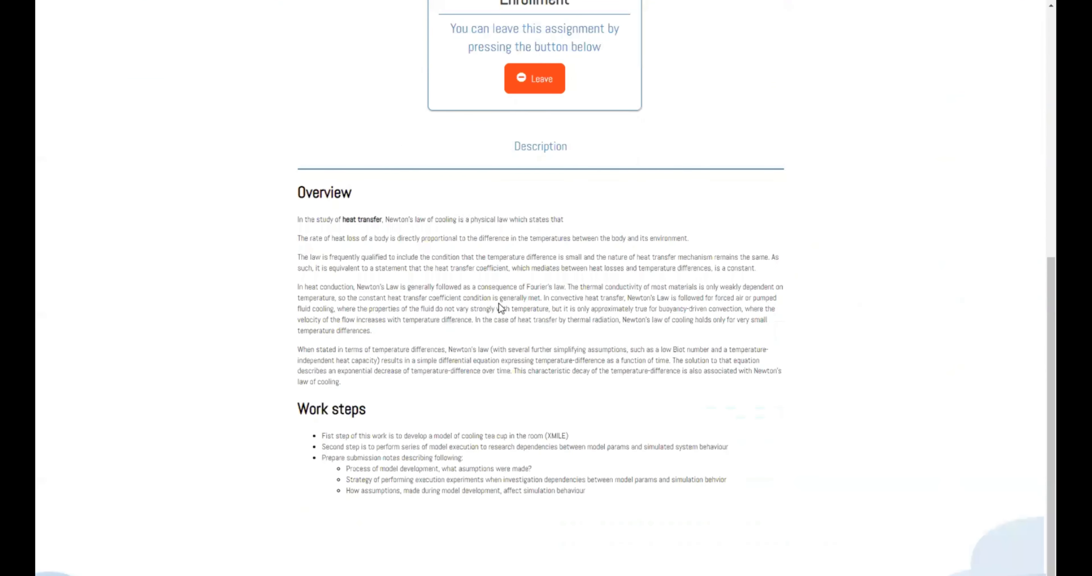
{"action": "scroll", "coordinate": [576, 326], "scroll_direction": "up", "scroll_amount": 9}
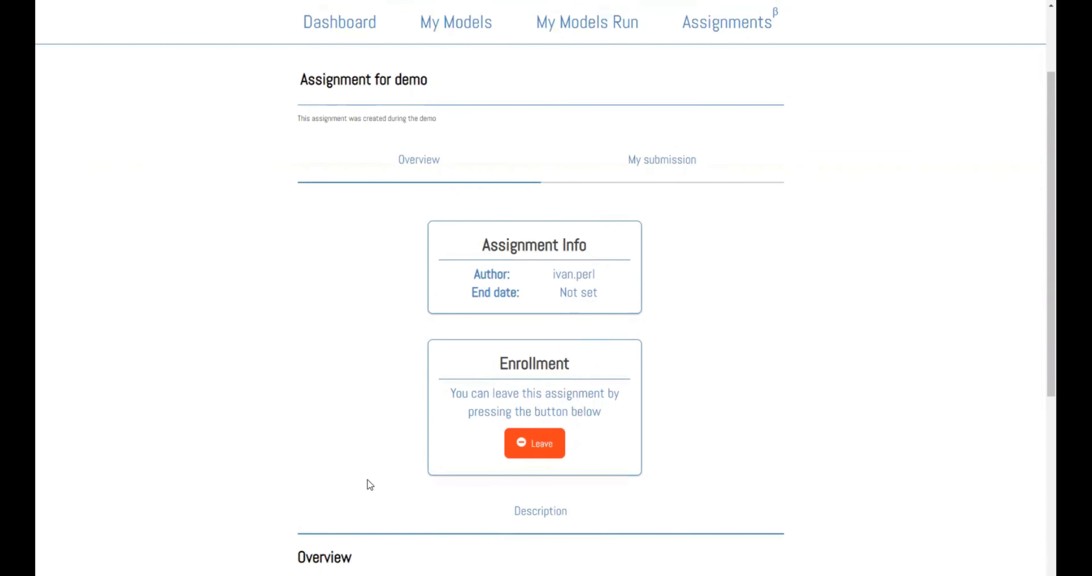
Read the description and work steps in the overview of Assignment for demo
{"action": "scroll", "coordinate": [302, 386], "scroll_direction": "down", "scroll_amount": 4}
{"action": "scroll", "coordinate": [304, 387], "scroll_direction": "down", "scroll_amount": 2}
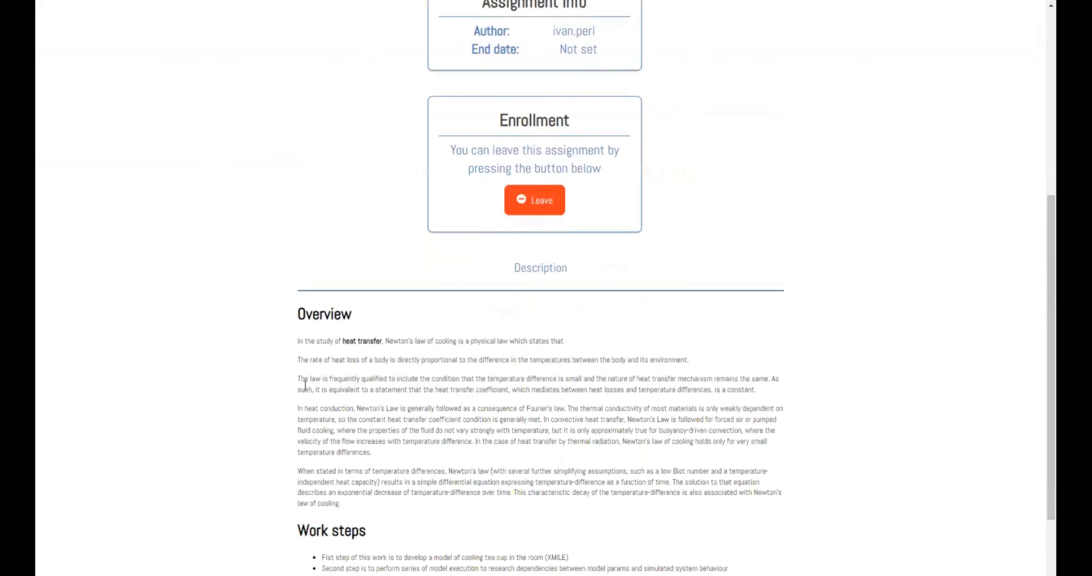
{"action": "scroll", "coordinate": [305, 384], "scroll_direction": "up", "scroll_amount": 9}
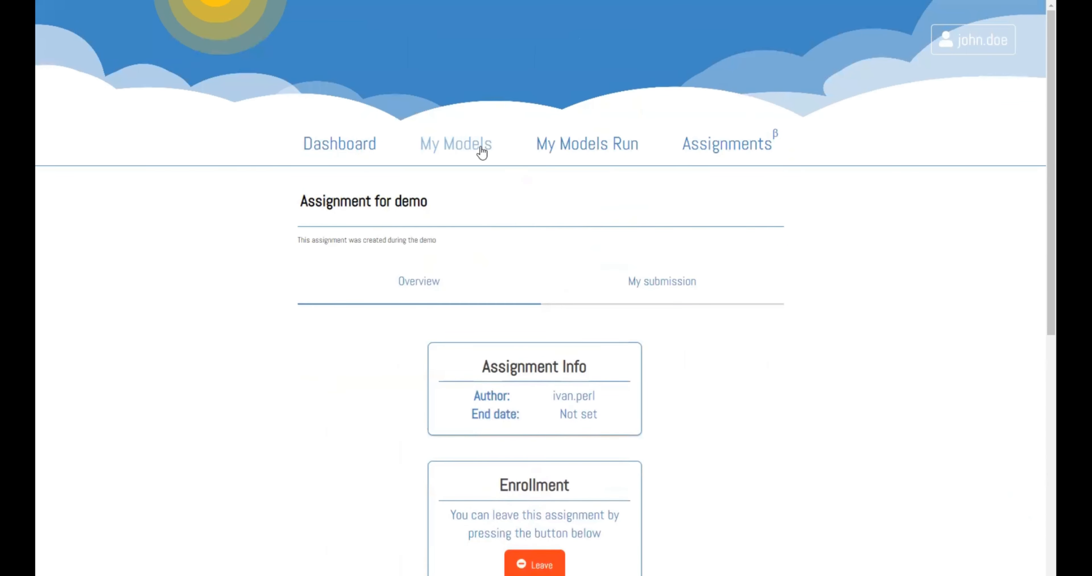
Open the Teacup model's content, look through its XMILE source code, and return to the model's page without saving
{"action": "left_click", "coordinate": [482, 151]}
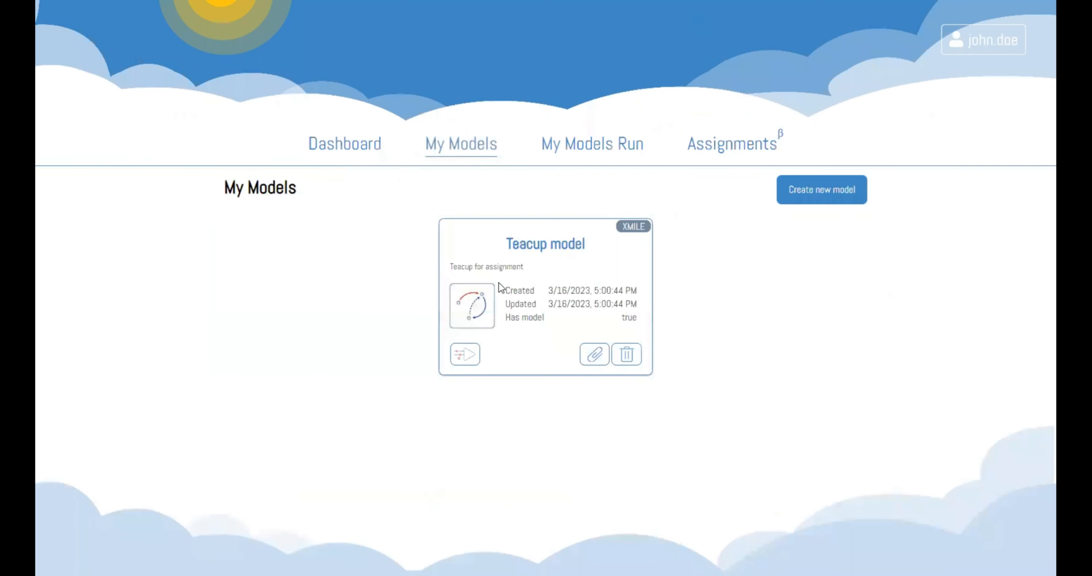
{"action": "left_click", "coordinate": [544, 245]}
{"action": "scroll", "coordinate": [634, 345], "scroll_direction": "down", "scroll_amount": 1}
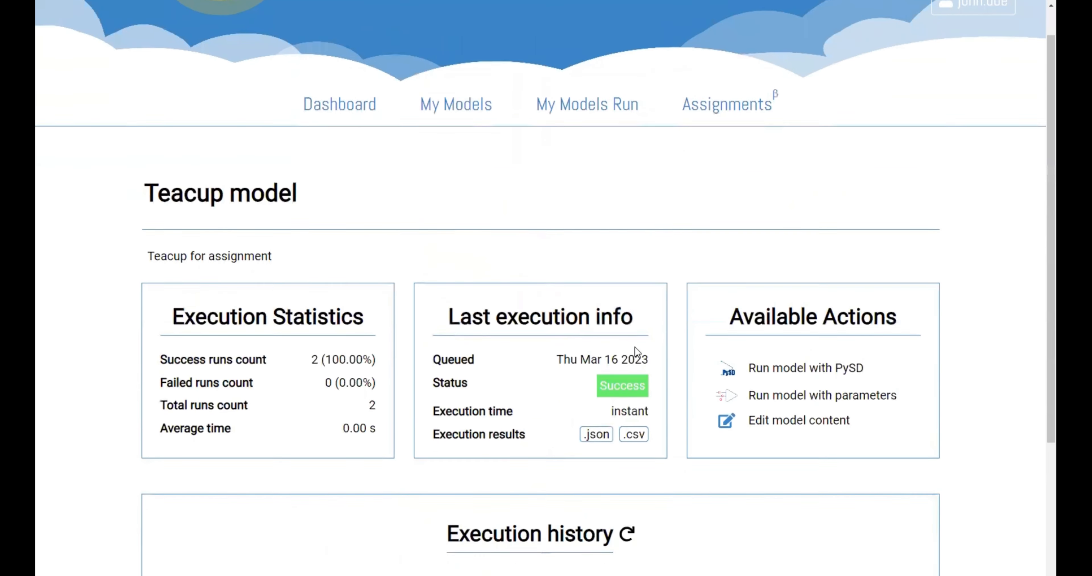
{"action": "scroll", "coordinate": [635, 351], "scroll_direction": "down", "scroll_amount": 3}
{"action": "left_click", "coordinate": [728, 279]}
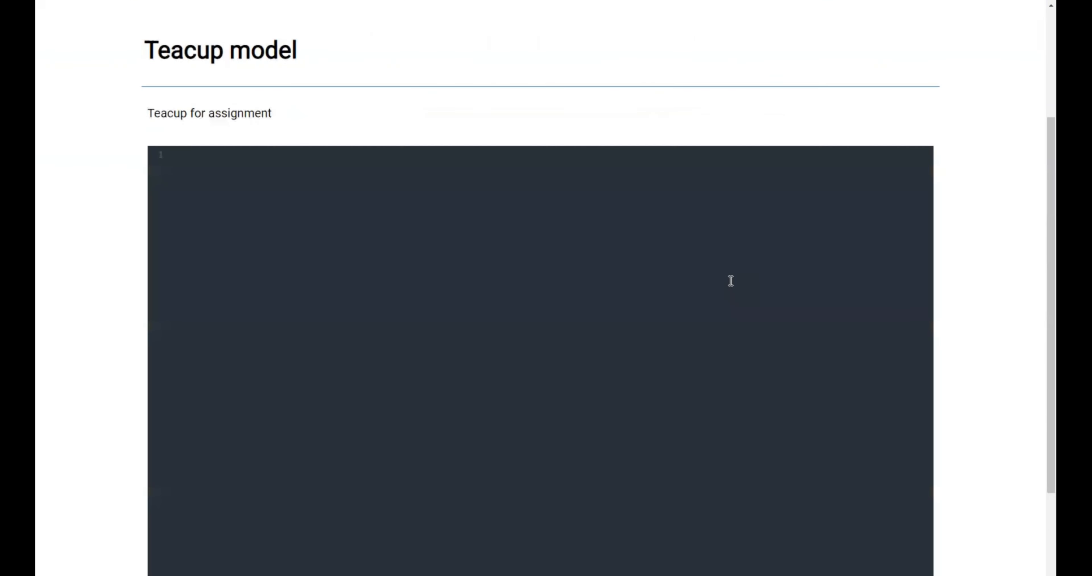
{"action": "scroll", "coordinate": [467, 302], "scroll_direction": "down", "scroll_amount": 10}
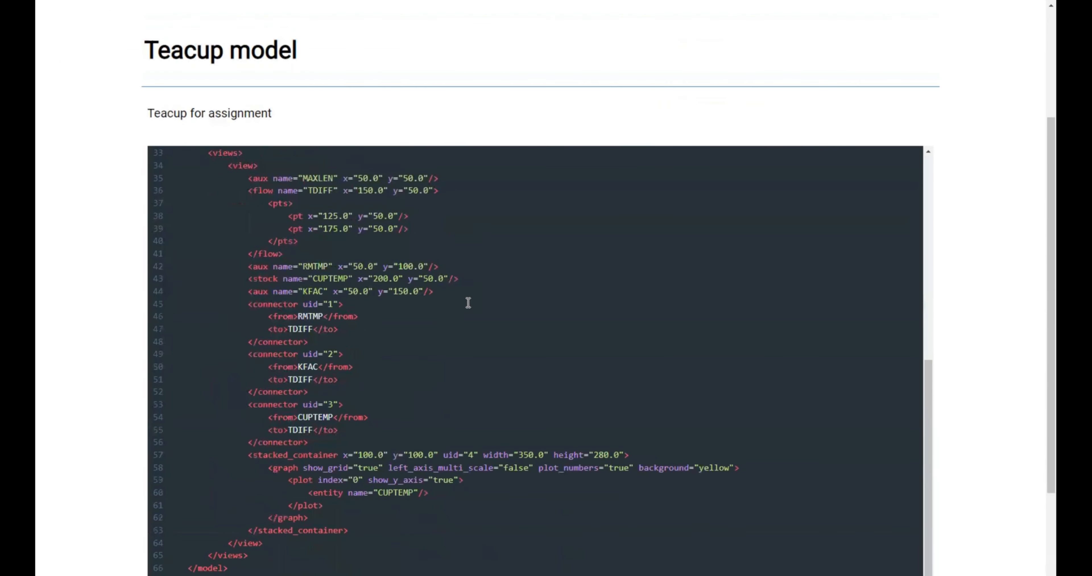
{"action": "scroll", "coordinate": [468, 303], "scroll_direction": "up", "scroll_amount": 10}
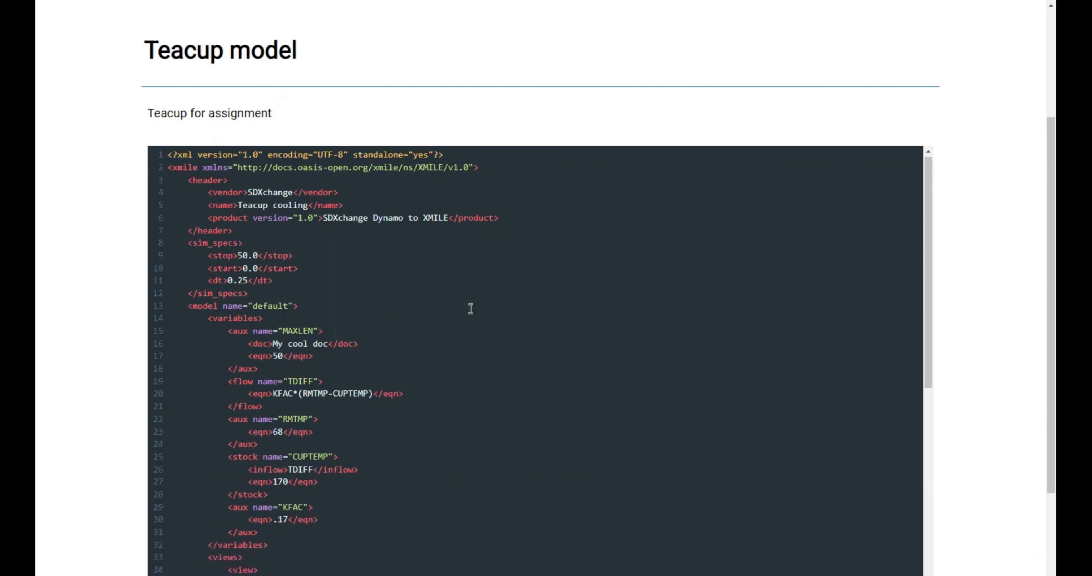
{"action": "scroll", "coordinate": [973, 278], "scroll_direction": "down", "scroll_amount": 3}
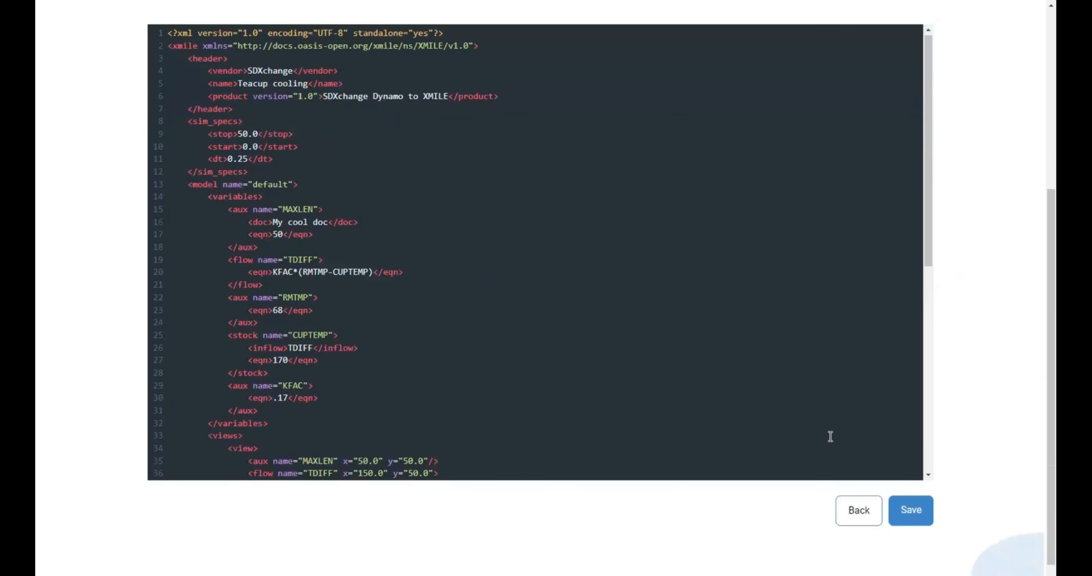
{"action": "left_click", "coordinate": [857, 514]}
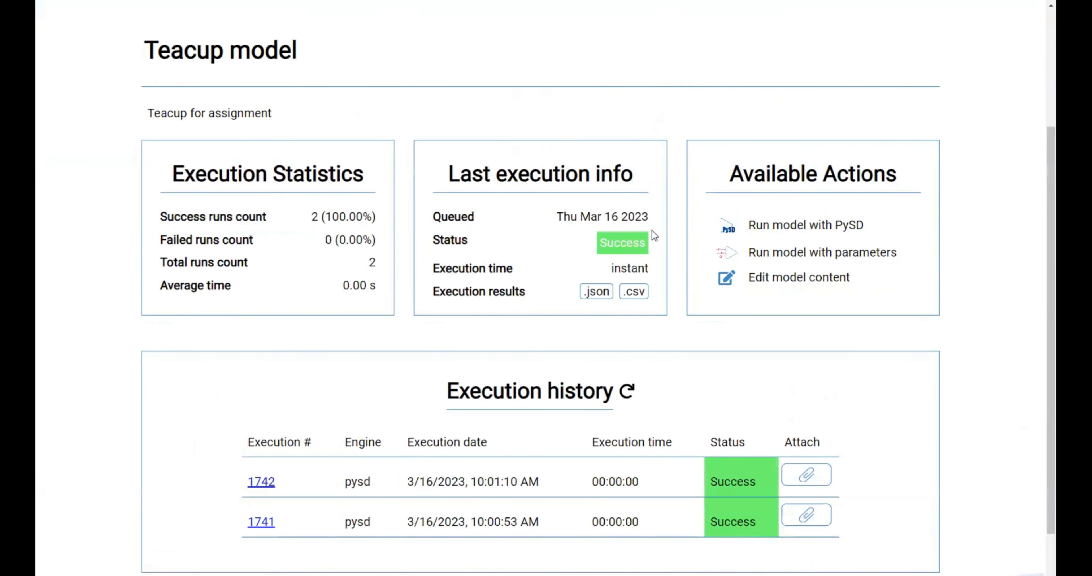
Open the participant's submission in Assignment for demo and submit it with its notes, attached model and execution
{"action": "scroll", "coordinate": [702, 268], "scroll_direction": "up", "scroll_amount": 5}
{"action": "left_click", "coordinate": [707, 152]}
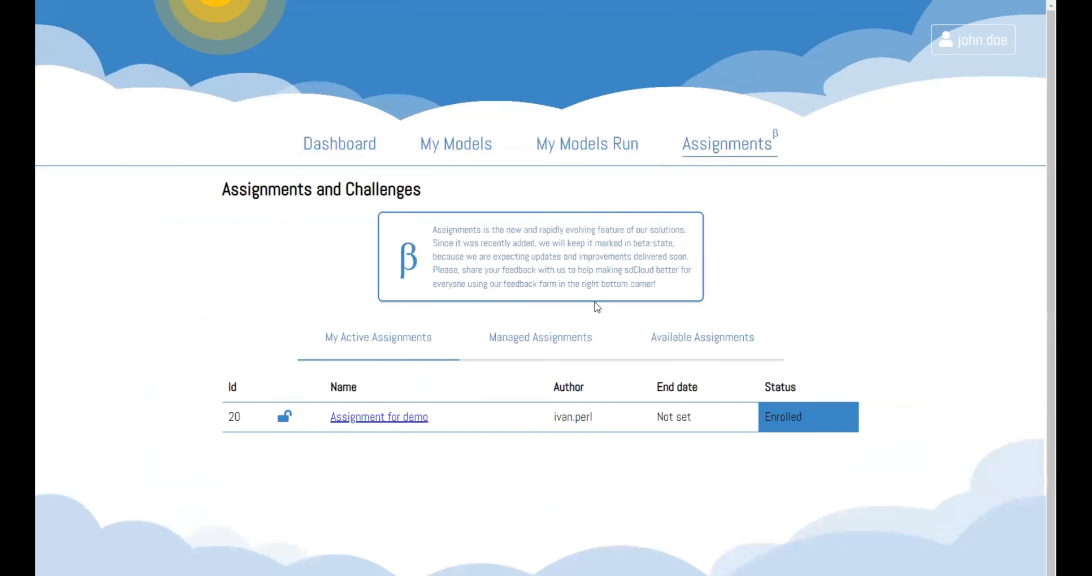
{"action": "left_click", "coordinate": [390, 416]}
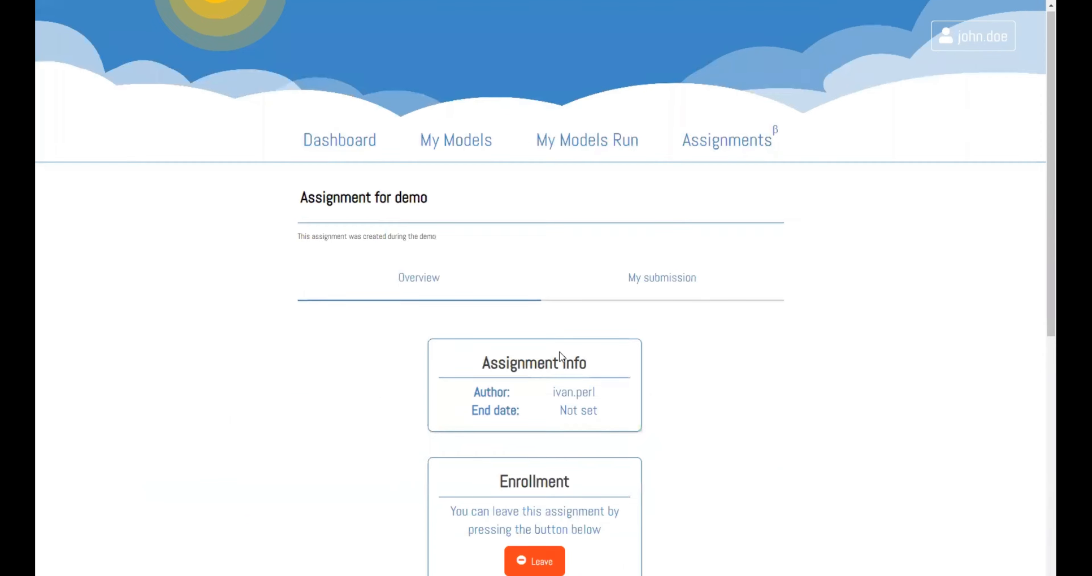
{"action": "scroll", "coordinate": [555, 360], "scroll_direction": "down", "scroll_amount": 5}
{"action": "scroll", "coordinate": [560, 352], "scroll_direction": "up", "scroll_amount": 3}
{"action": "left_click", "coordinate": [678, 225]}
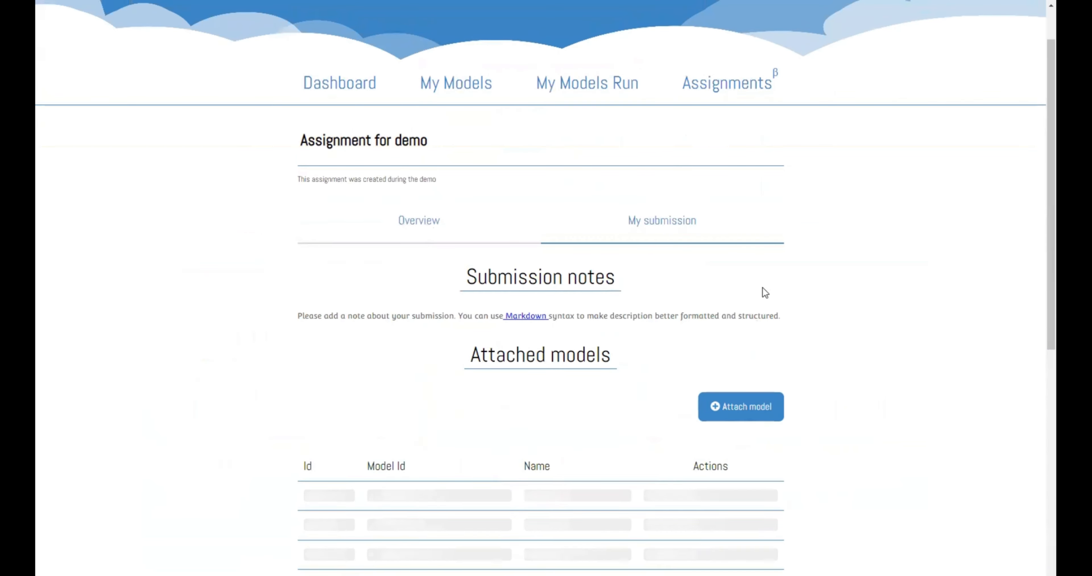
{"action": "scroll", "coordinate": [861, 309], "scroll_direction": "down", "scroll_amount": 8}
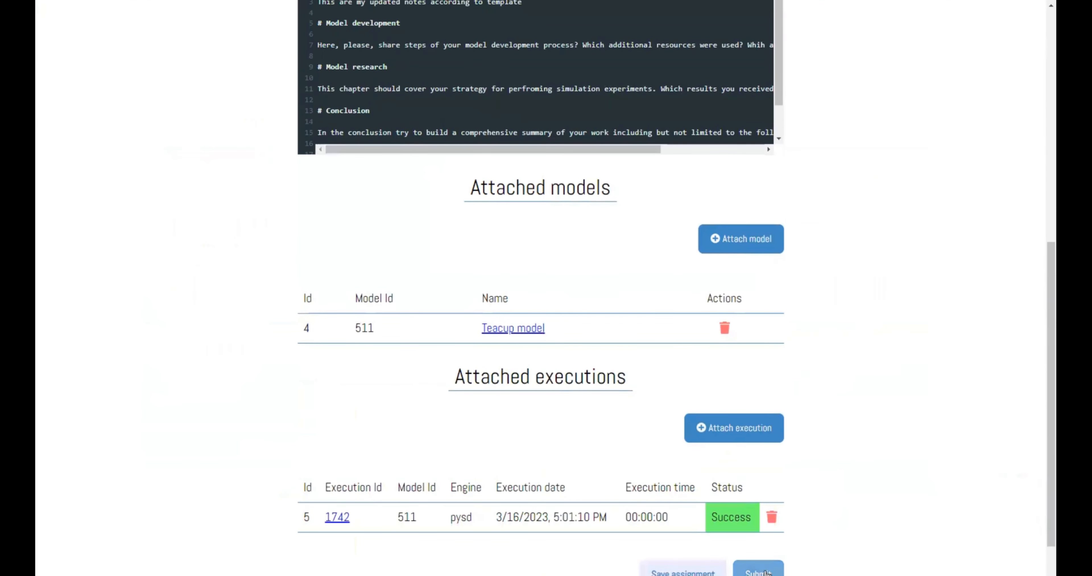
{"action": "left_click", "coordinate": [767, 572]}
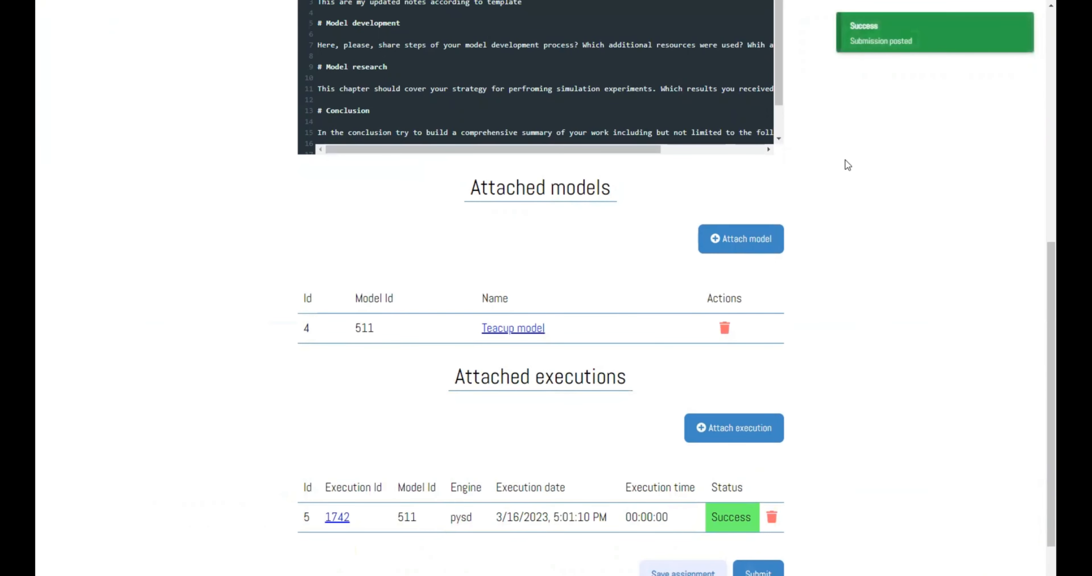
Check the status of Assignment for demo in the participant's list of active assignments
{"action": "scroll", "coordinate": [854, 315], "scroll_direction": "up", "scroll_amount": 8}
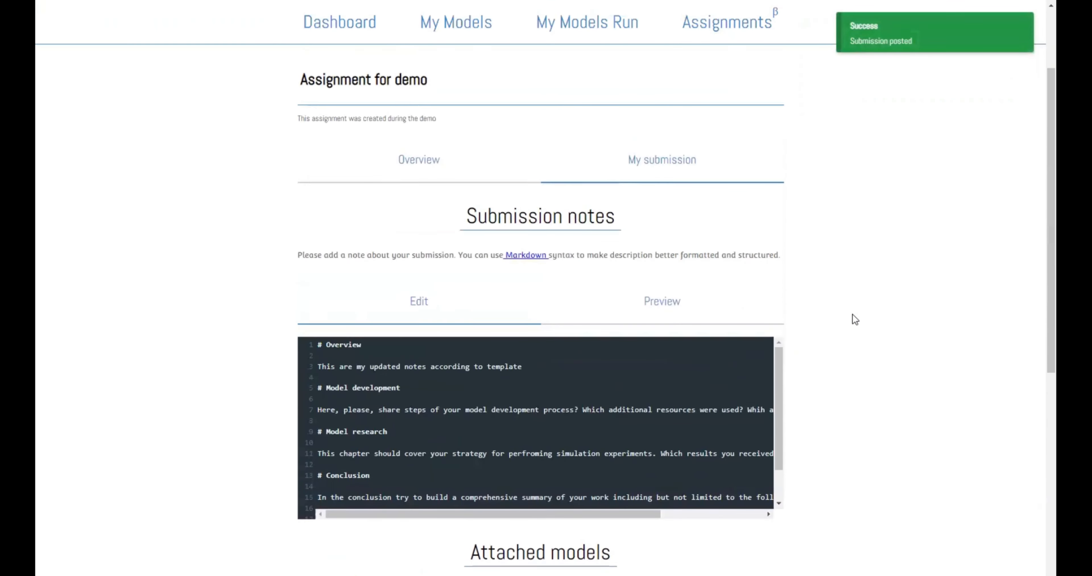
{"action": "scroll", "coordinate": [551, 212], "scroll_direction": "up", "scroll_amount": 3}
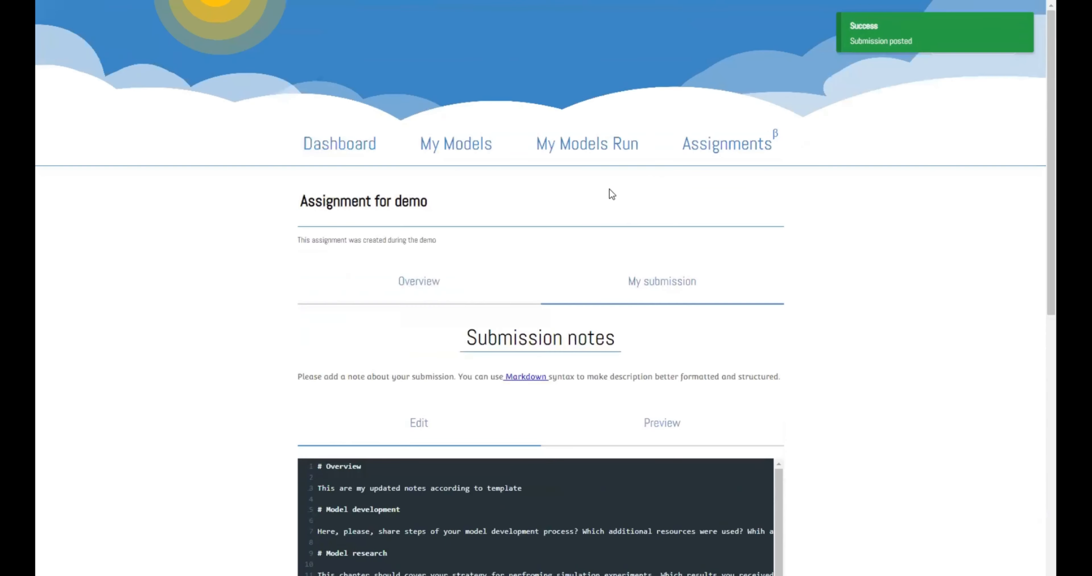
{"action": "left_click", "coordinate": [713, 152]}
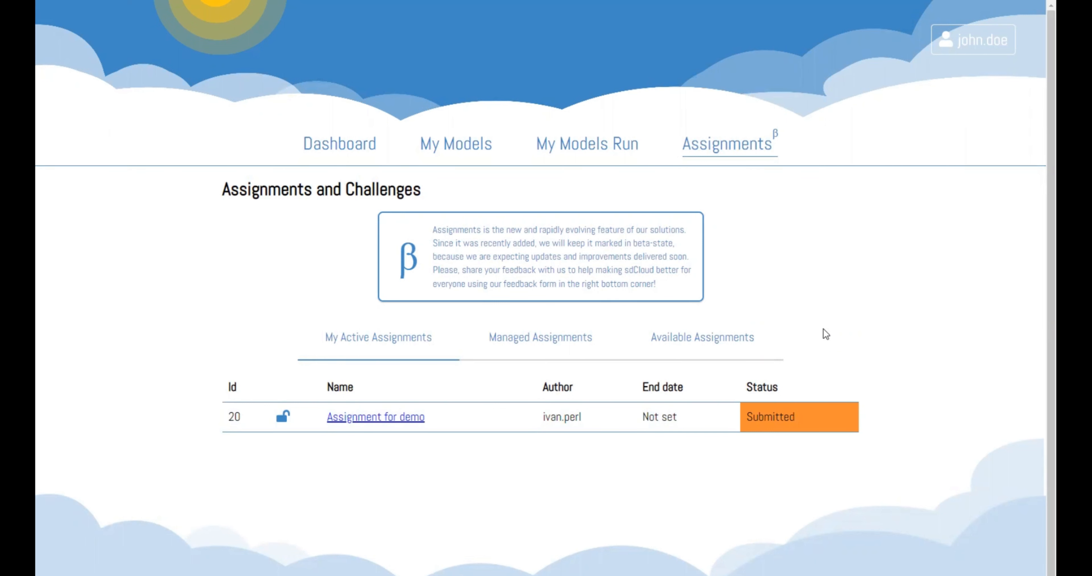
Switch to the assignment author's sdCloud window and open the grade book of the managed Assignment for demo
{"action": "key", "text": "alt+Tab"}
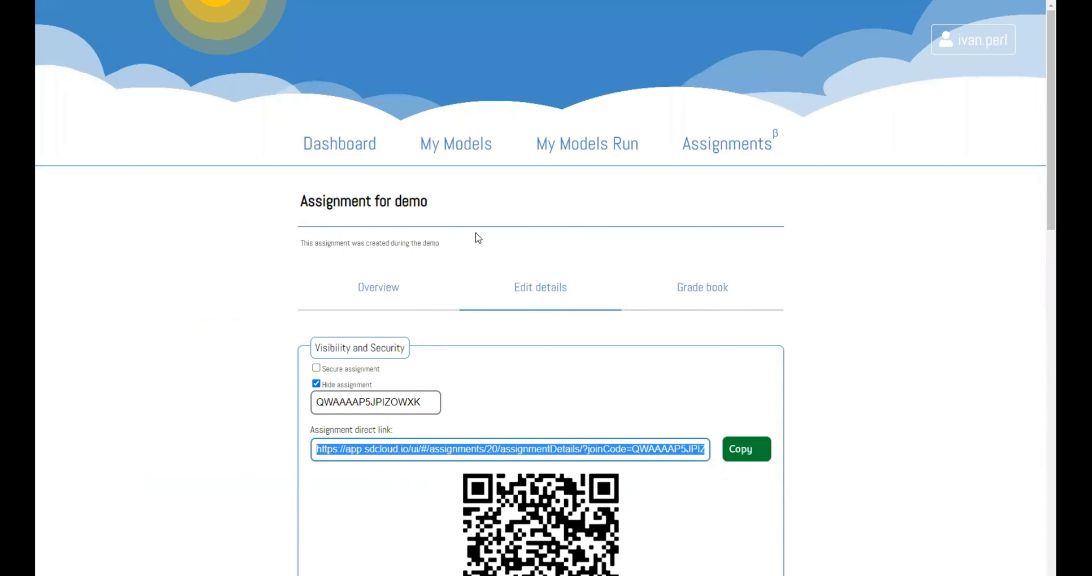
{"action": "left_click", "coordinate": [729, 147]}
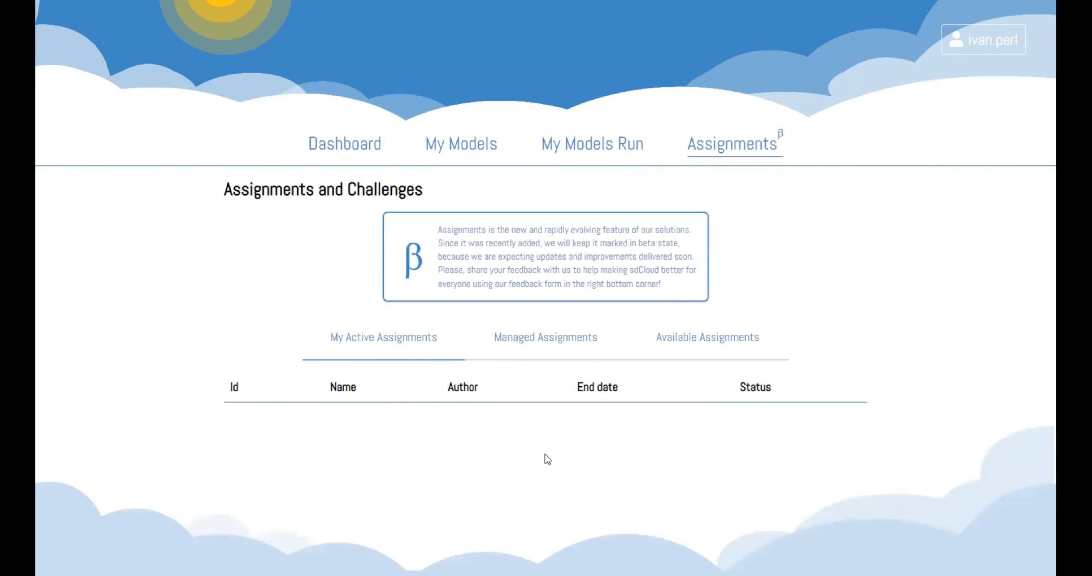
{"action": "left_click", "coordinate": [552, 344]}
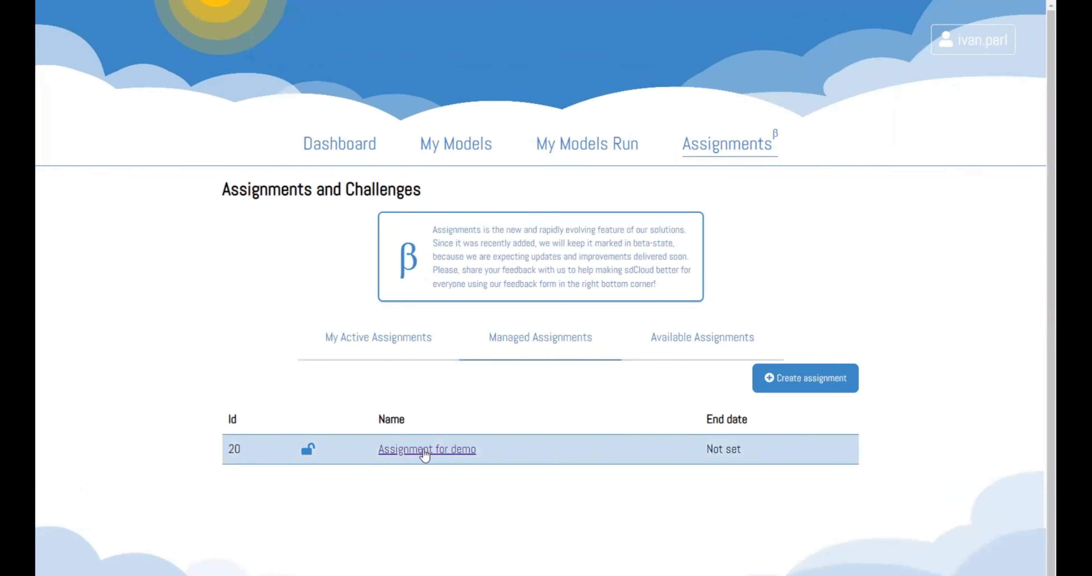
{"action": "left_click", "coordinate": [424, 452]}
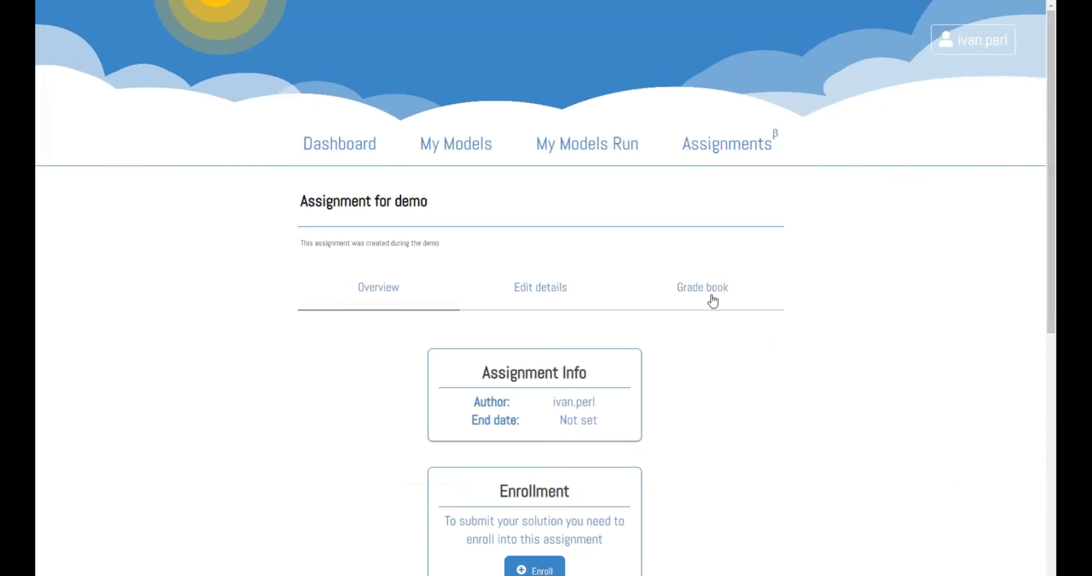
{"action": "left_click", "coordinate": [713, 300]}
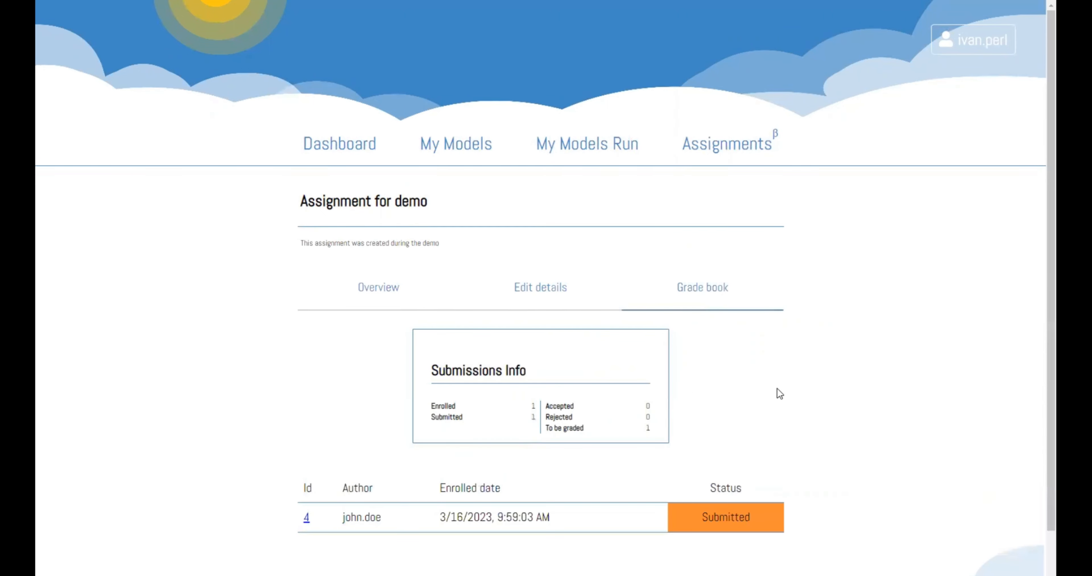
Examine the grade book's submissions info, including the enrolled, submitted and to-be-graded counts
{"action": "scroll", "coordinate": [779, 394], "scroll_direction": "down", "scroll_amount": 3}
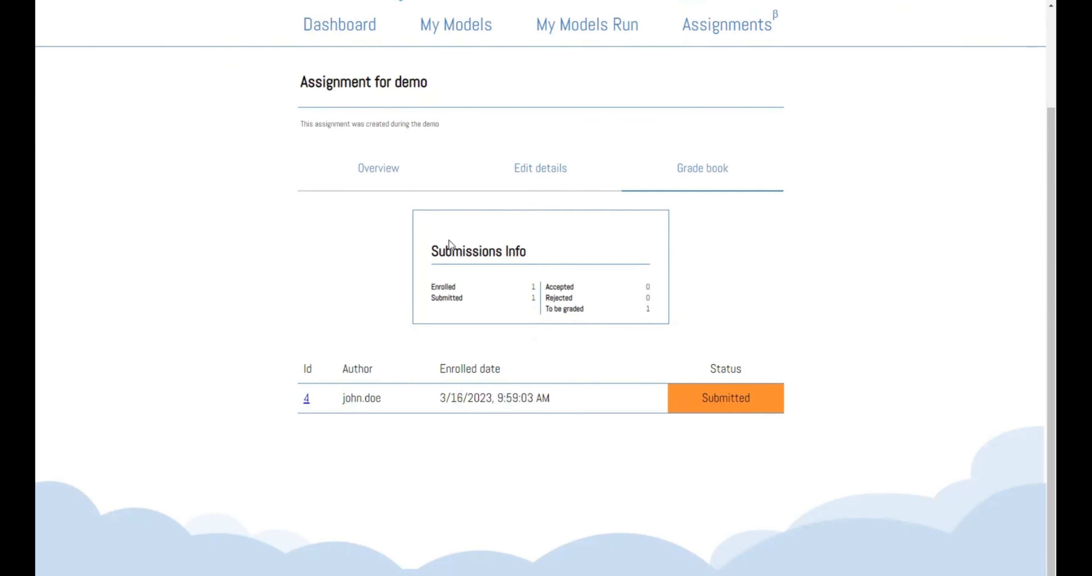
{"action": "left_click_drag", "start_coordinate": [435, 287], "coordinate": [542, 292]}
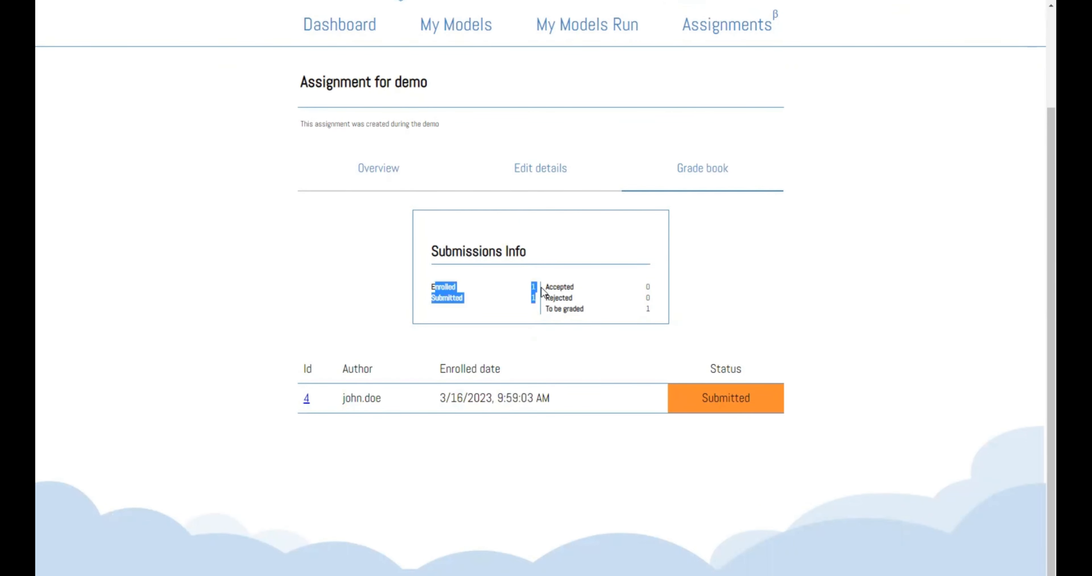
{"action": "left_click", "coordinate": [557, 286]}
{"action": "mouse_move", "coordinate": [555, 309]}
{"action": "left_mouse_down"}
{"action": "mouse_move", "coordinate": [596, 310]}
{"action": "mouse_move", "coordinate": [552, 306]}
{"action": "left_mouse_up"}
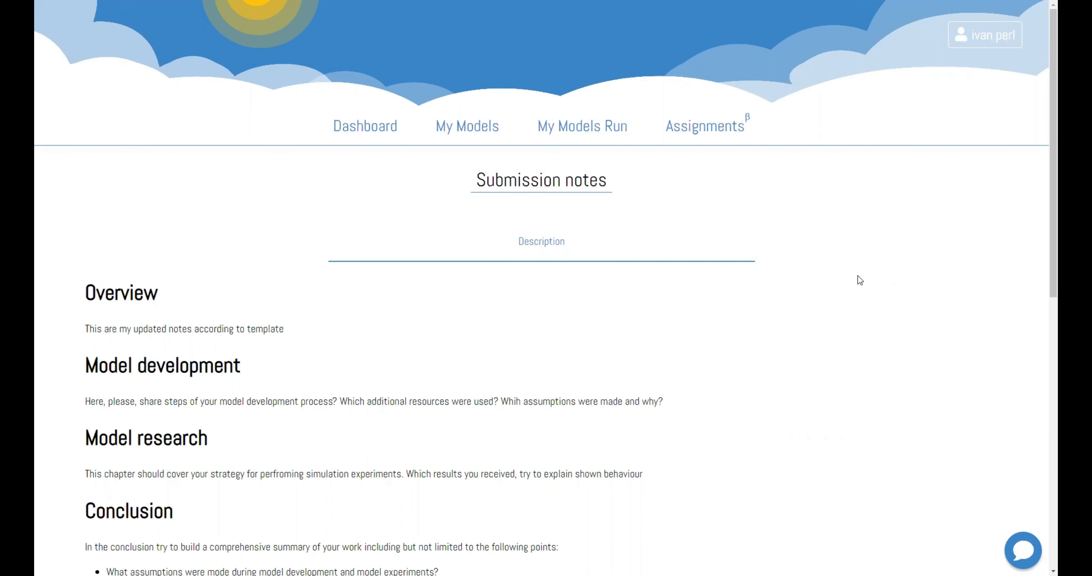
Review the participant's submission as the author, reading its notes and checking the attached models and executions
{"action": "scroll", "coordinate": [858, 275], "scroll_direction": "down", "scroll_amount": 1}
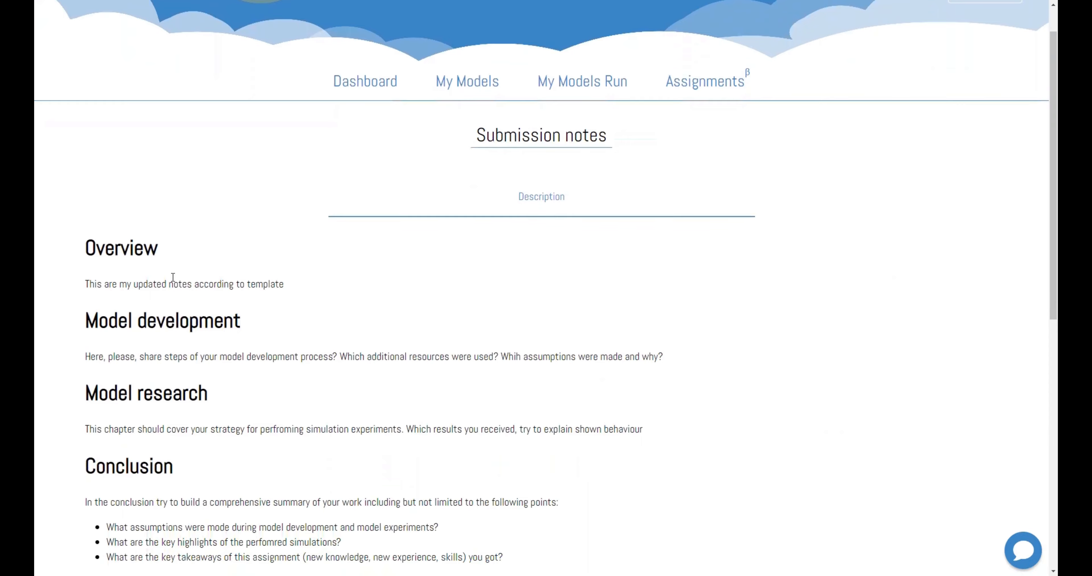
{"action": "scroll", "coordinate": [173, 277], "scroll_direction": "down", "scroll_amount": 2}
{"action": "left_click_drag", "start_coordinate": [106, 177], "coordinate": [125, 356]}
{"action": "scroll", "coordinate": [183, 383], "scroll_direction": "down", "scroll_amount": 3}
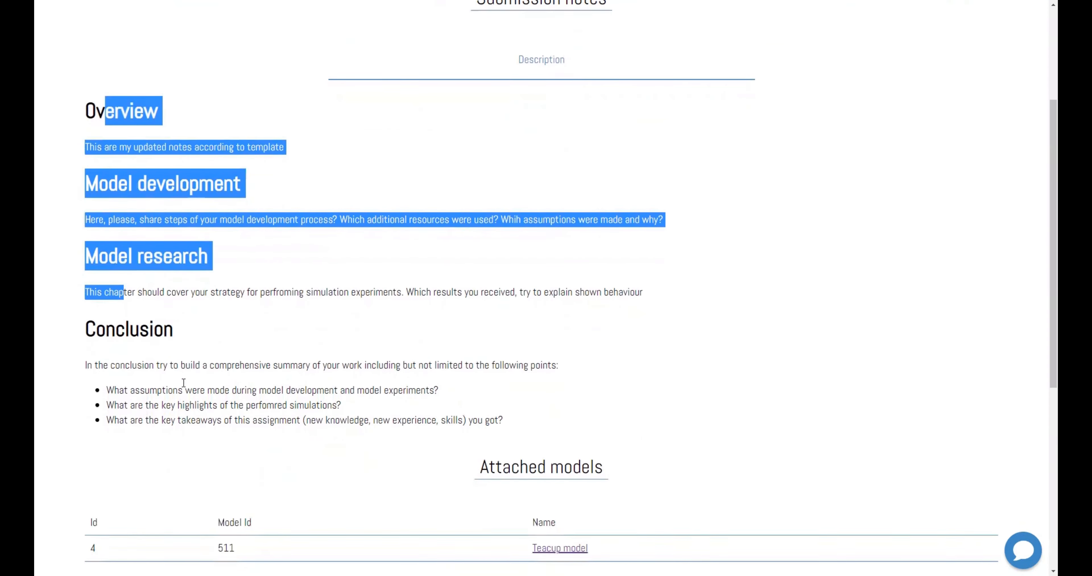
{"action": "left_click", "coordinate": [191, 226]}
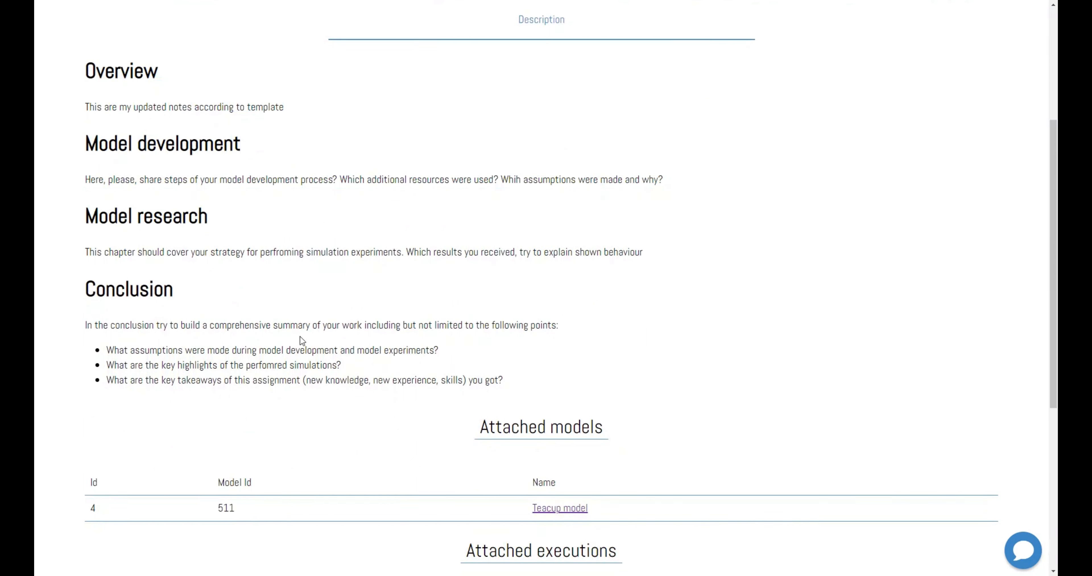
{"action": "scroll", "coordinate": [301, 336], "scroll_direction": "down", "scroll_amount": 3}
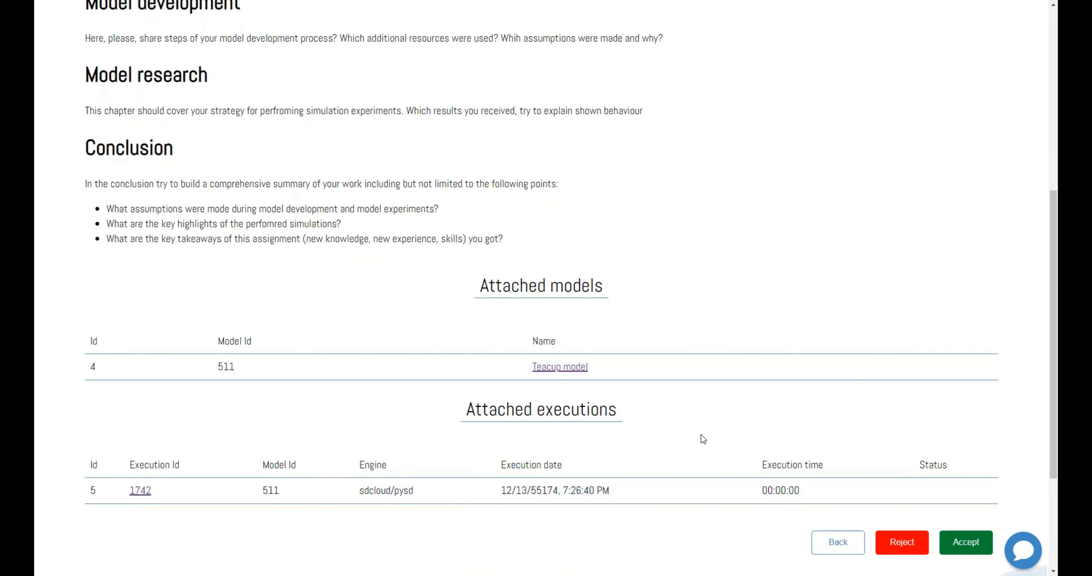
Open the attached Teacup model and examine its configuration, source code and the documentation hint for MAXLEN
{"action": "left_click", "coordinate": [557, 368]}
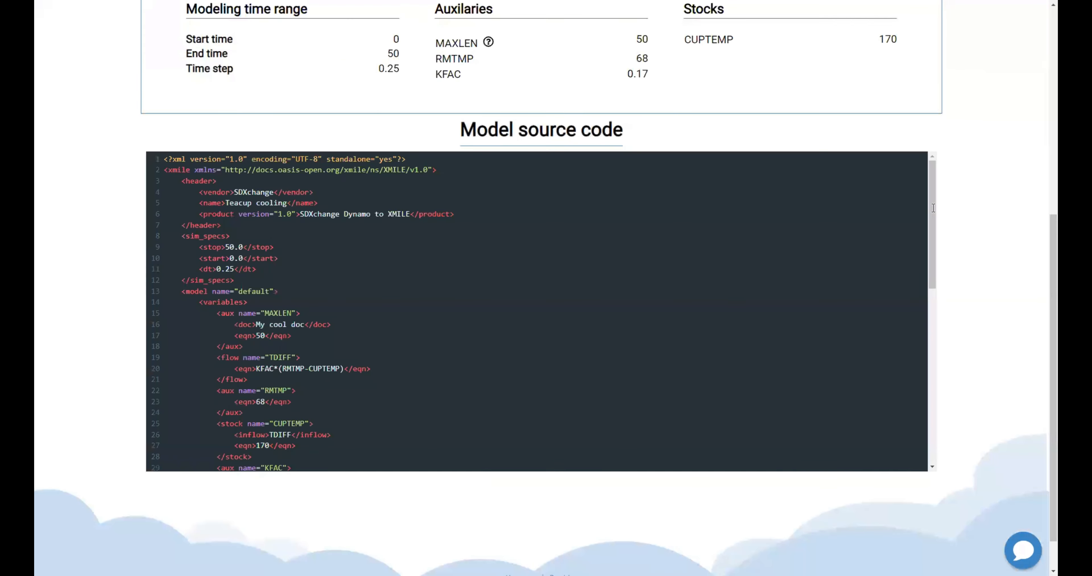
{"action": "scroll", "coordinate": [1000, 188], "scroll_direction": "up", "scroll_amount": 8}
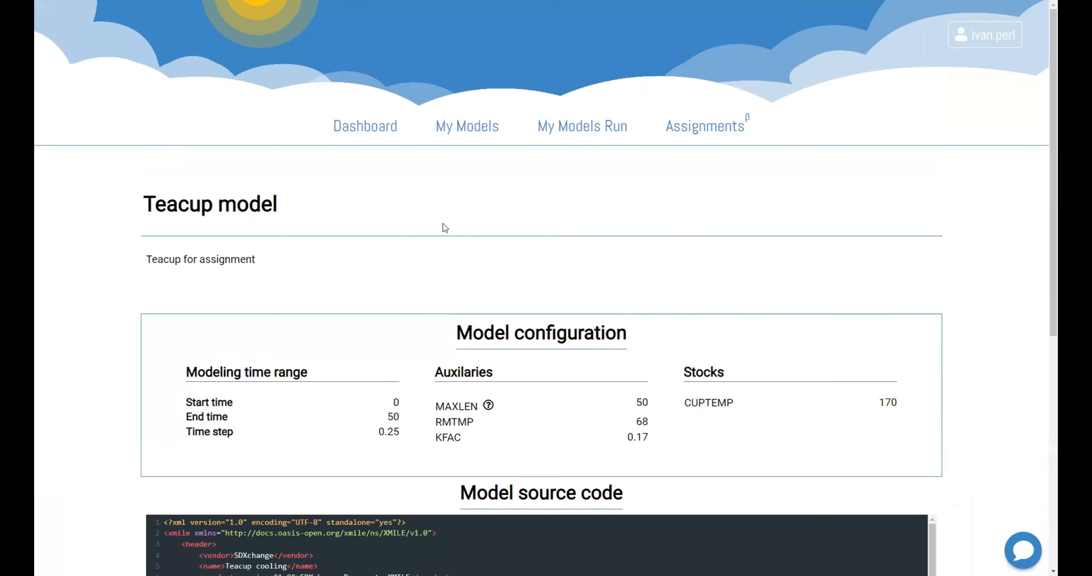
{"action": "mouse_move", "coordinate": [154, 201]}
{"action": "scroll", "coordinate": [248, 310], "scroll_direction": "down", "scroll_amount": 3}
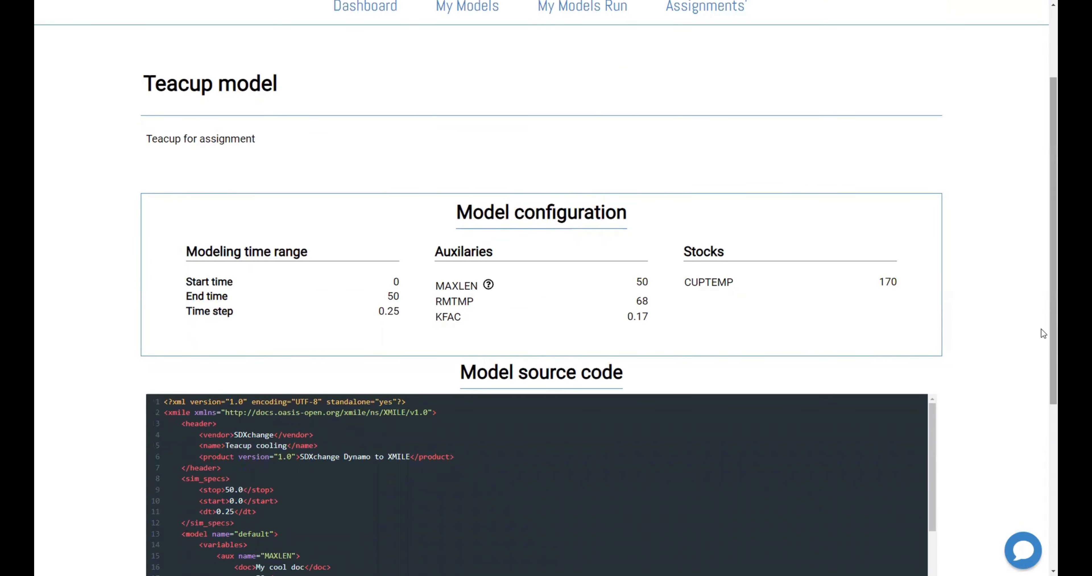
{"action": "scroll", "coordinate": [1000, 381], "scroll_direction": "down", "scroll_amount": 3}
{"action": "scroll", "coordinate": [709, 433], "scroll_direction": "down", "scroll_amount": 2}
{"action": "scroll", "coordinate": [709, 433], "scroll_direction": "down", "scroll_amount": 8}
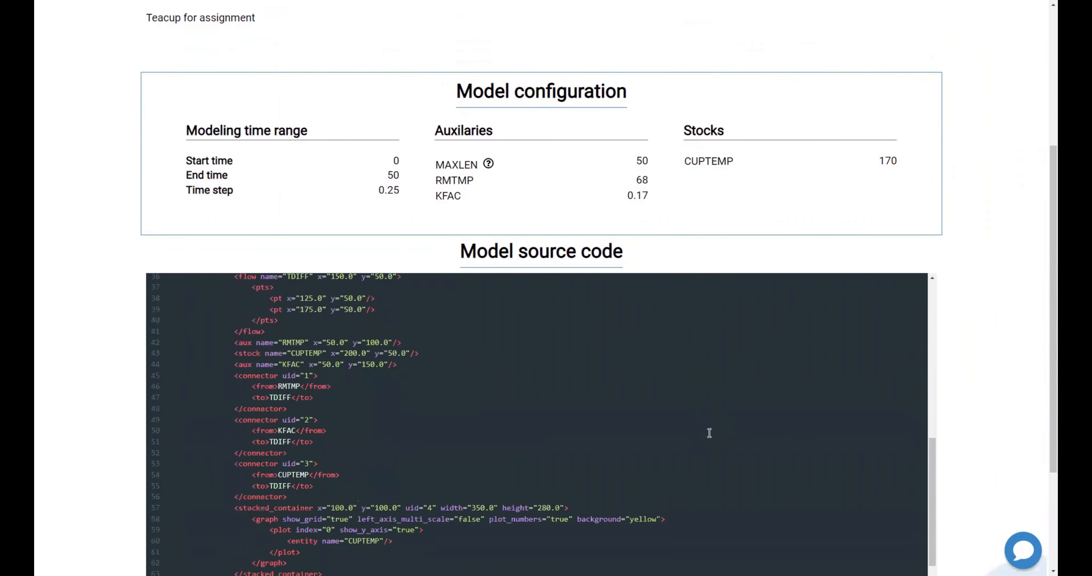
{"action": "scroll", "coordinate": [997, 417], "scroll_direction": "down", "scroll_amount": 4}
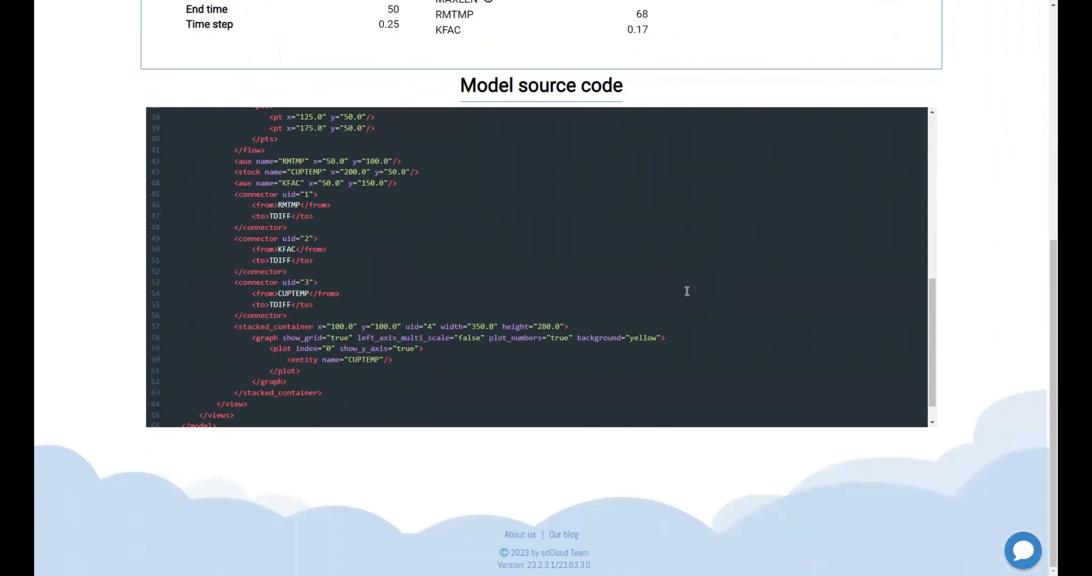
{"action": "scroll", "coordinate": [686, 291], "scroll_direction": "up", "scroll_amount": 10}
{"action": "scroll", "coordinate": [687, 291], "scroll_direction": "up", "scroll_amount": 5}
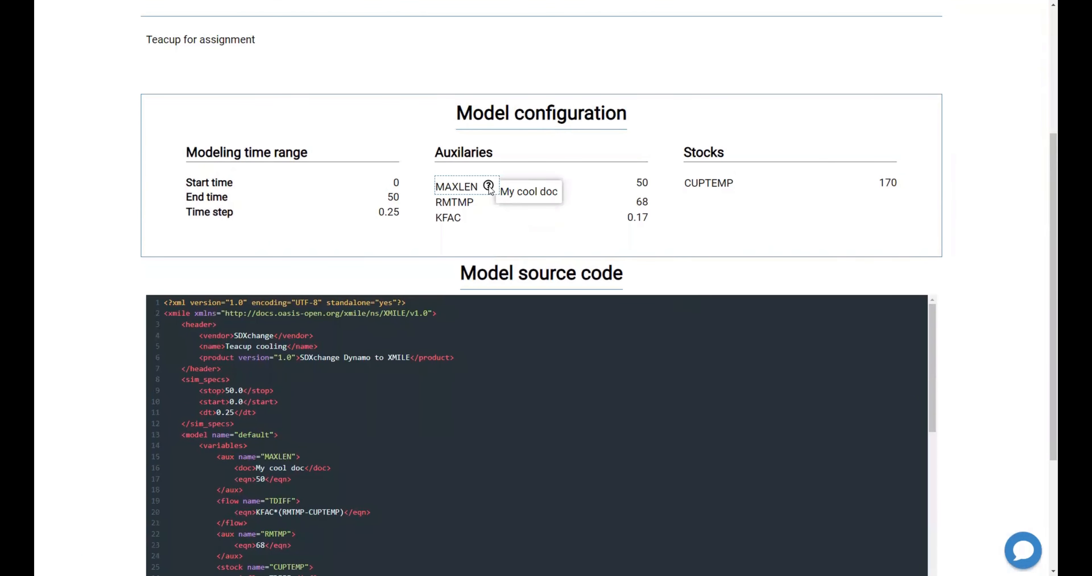
Compare MAXLEN's documentation hint with its doc element in the Teacup model's source code, and return to the submission
{"action": "mouse_move", "coordinate": [487, 187]}
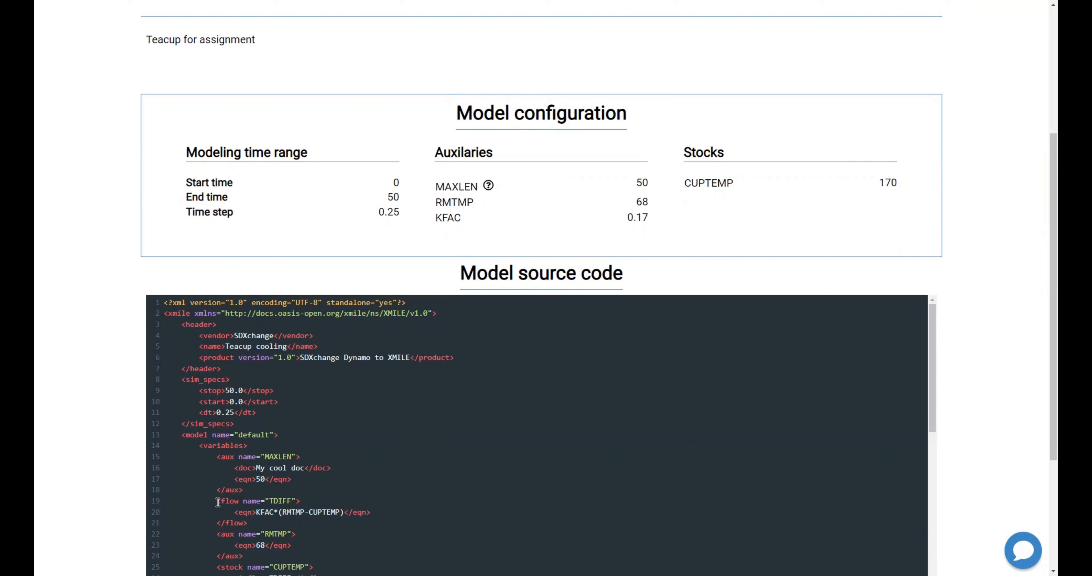
{"action": "left_click_drag", "start_coordinate": [239, 469], "coordinate": [318, 470]}
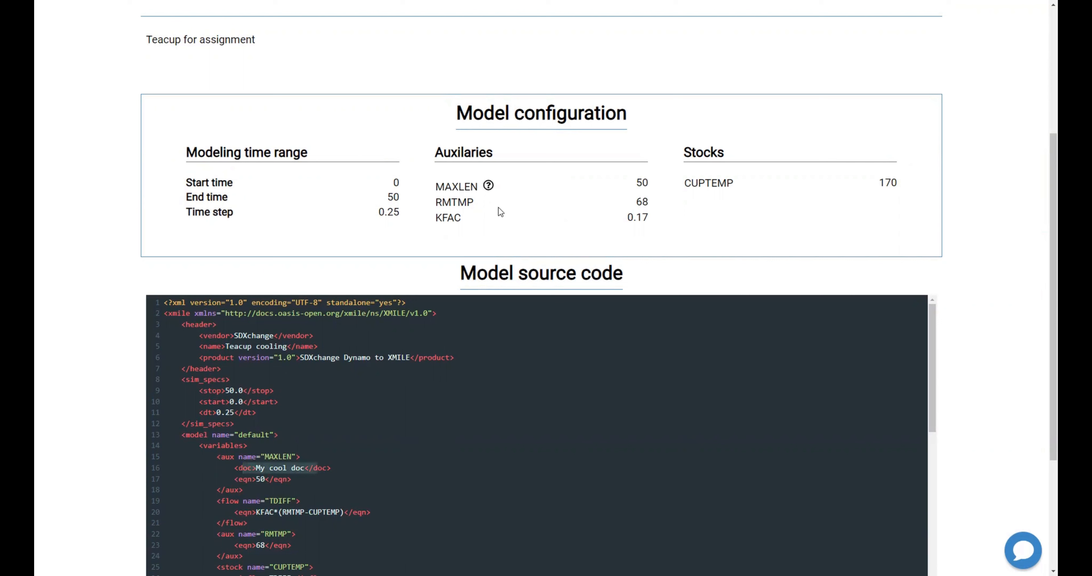
{"action": "mouse_move", "coordinate": [490, 188]}
{"action": "scroll", "coordinate": [634, 209], "scroll_direction": "up", "scroll_amount": 2}
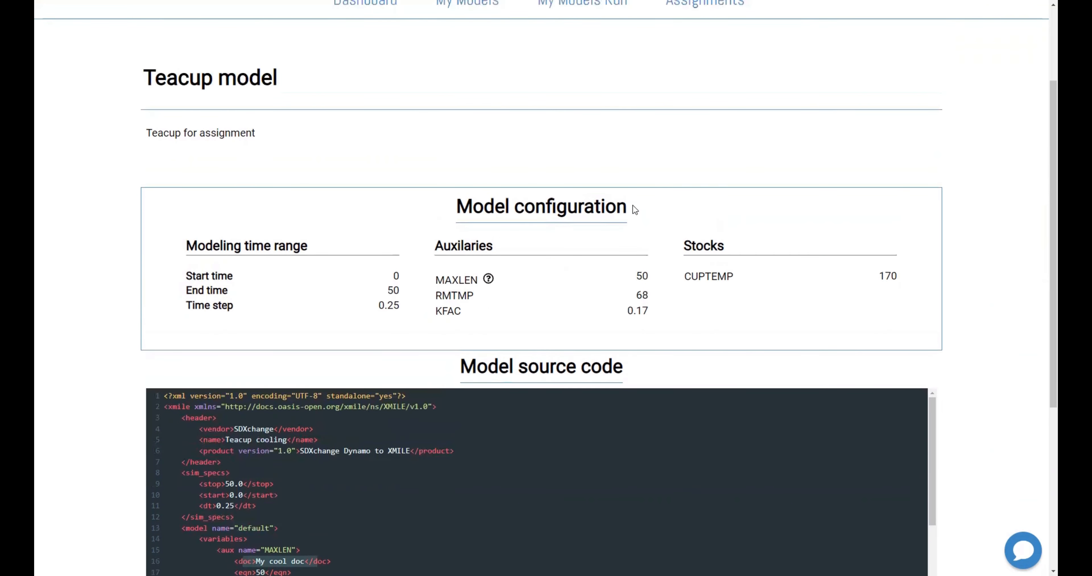
{"action": "key", "text": "alt+Left"}
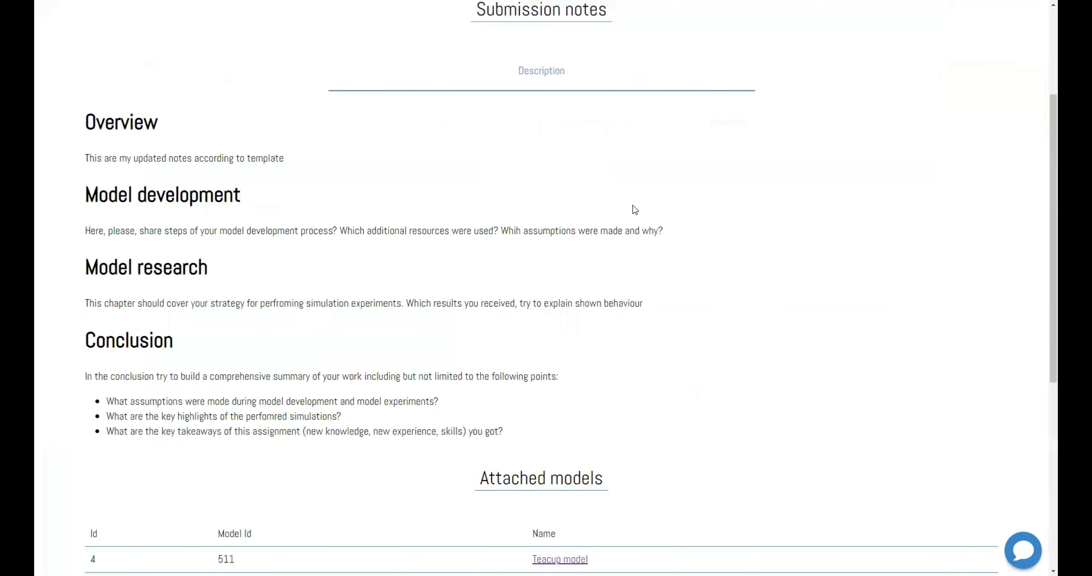
Open the attached execution 1742 and view its results as charts
{"action": "scroll", "coordinate": [635, 210], "scroll_direction": "down", "scroll_amount": 4}
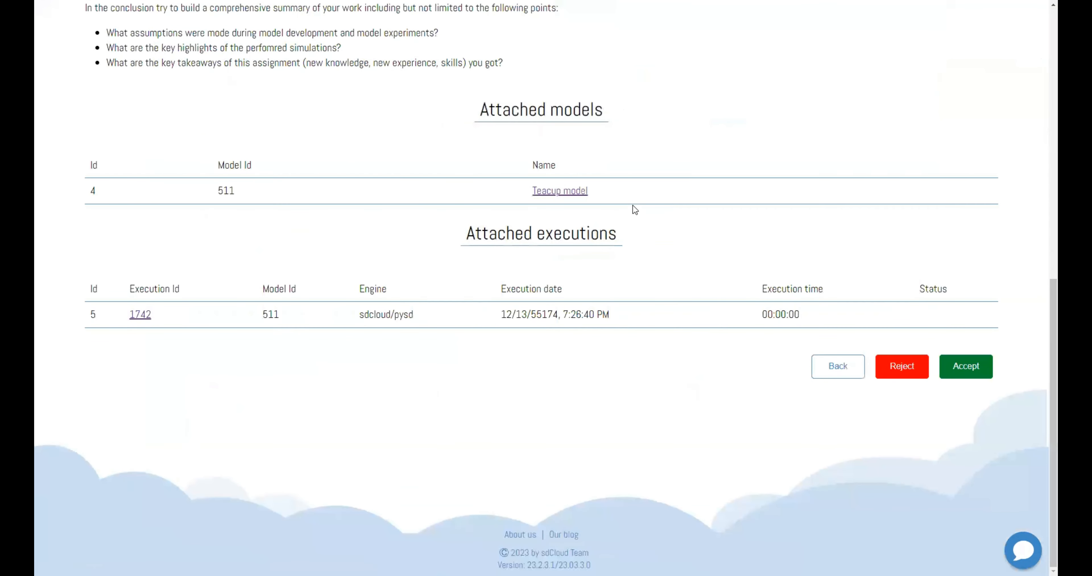
{"action": "left_click", "coordinate": [134, 316]}
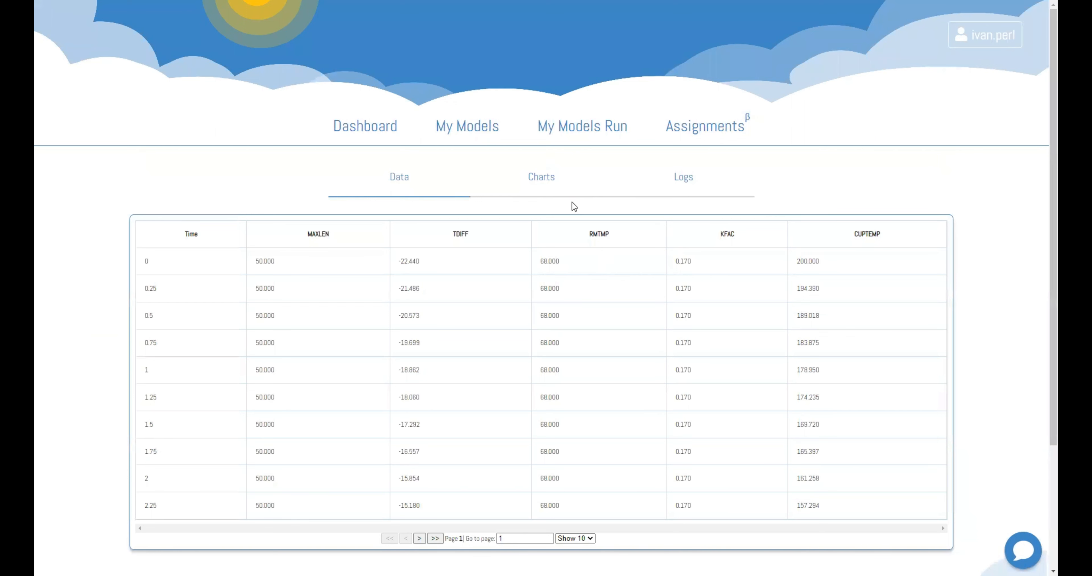
{"action": "left_click", "coordinate": [530, 186]}
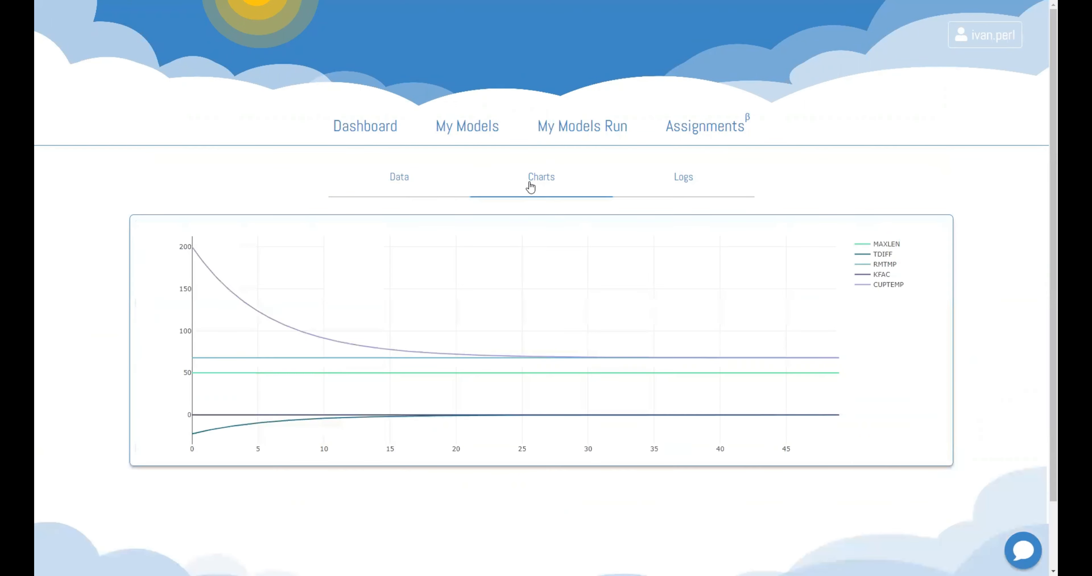
Go back to the execution's data table, show 50 rows per page, and look through the simulation values
{"action": "left_click", "coordinate": [408, 194]}
{"action": "scroll", "coordinate": [424, 343], "scroll_direction": "down", "scroll_amount": 1}
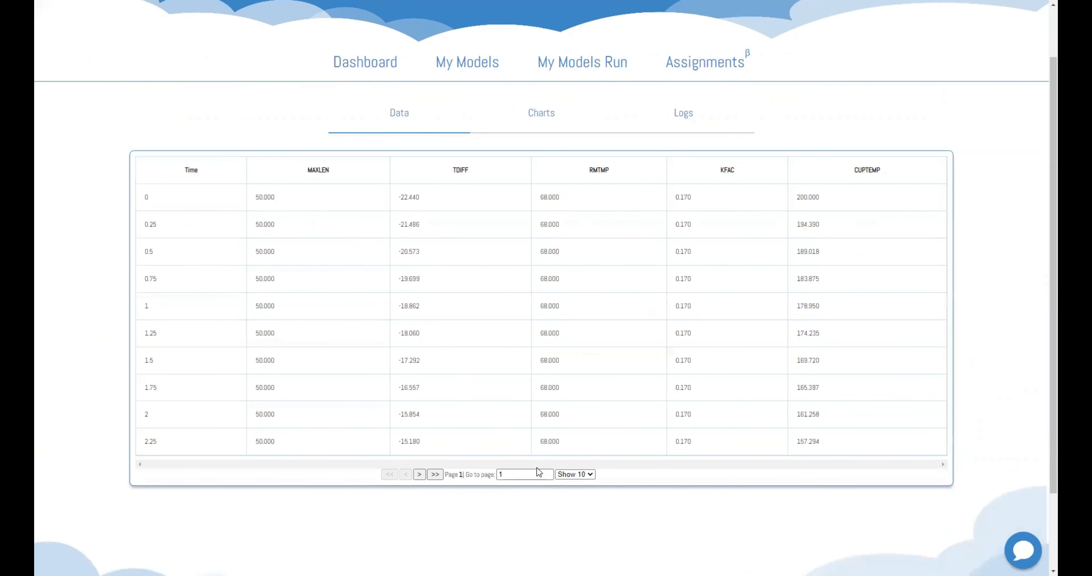
{"action": "left_click", "coordinate": [590, 475]}
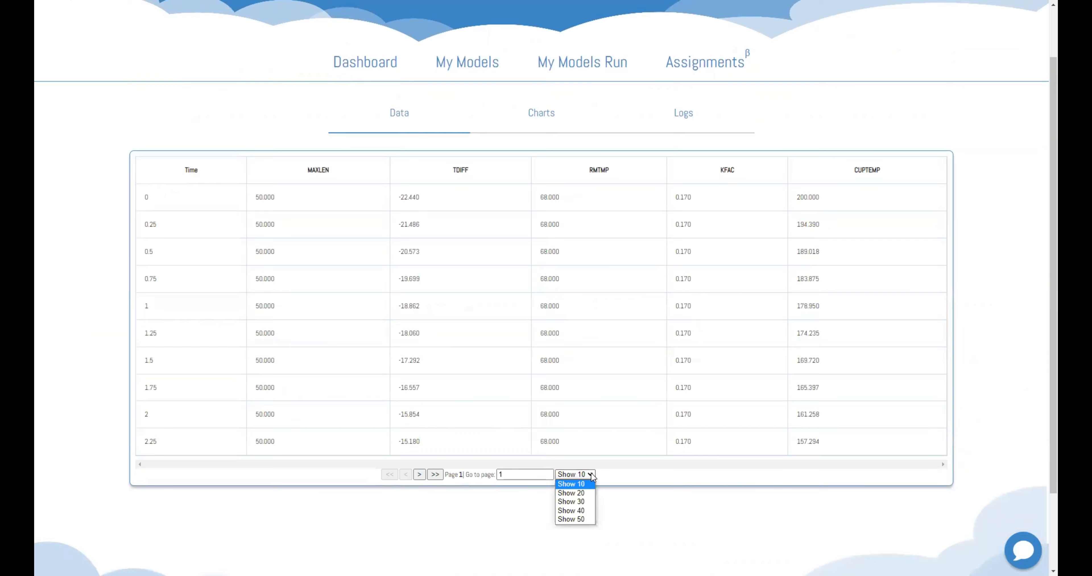
{"action": "left_click", "coordinate": [583, 519]}
{"action": "scroll", "coordinate": [711, 442], "scroll_direction": "down", "scroll_amount": 13}
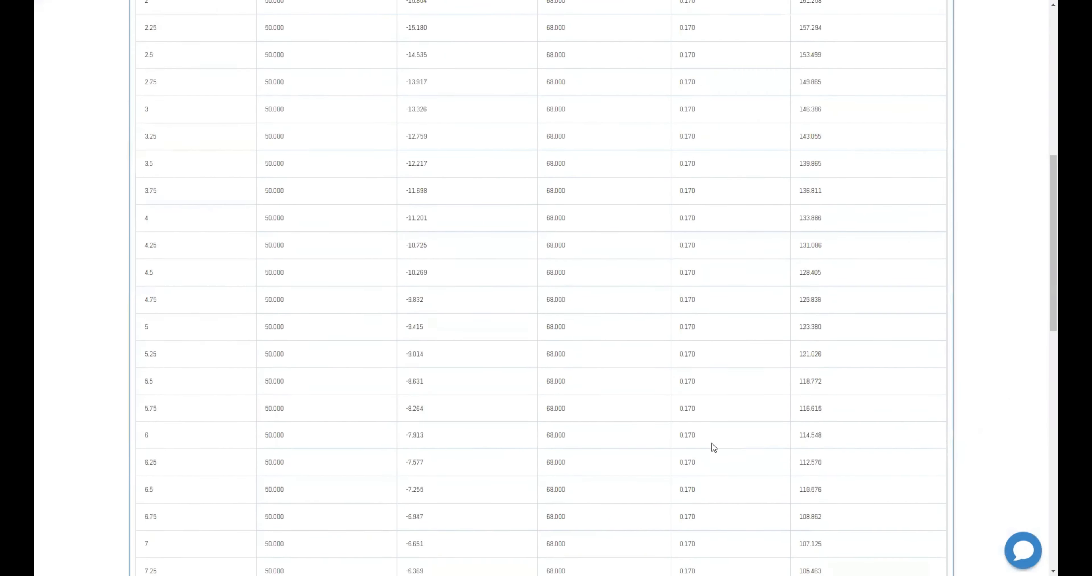
{"action": "scroll", "coordinate": [712, 442], "scroll_direction": "up", "scroll_amount": 10}
{"action": "scroll", "coordinate": [711, 442], "scroll_direction": "up", "scroll_amount": 5}
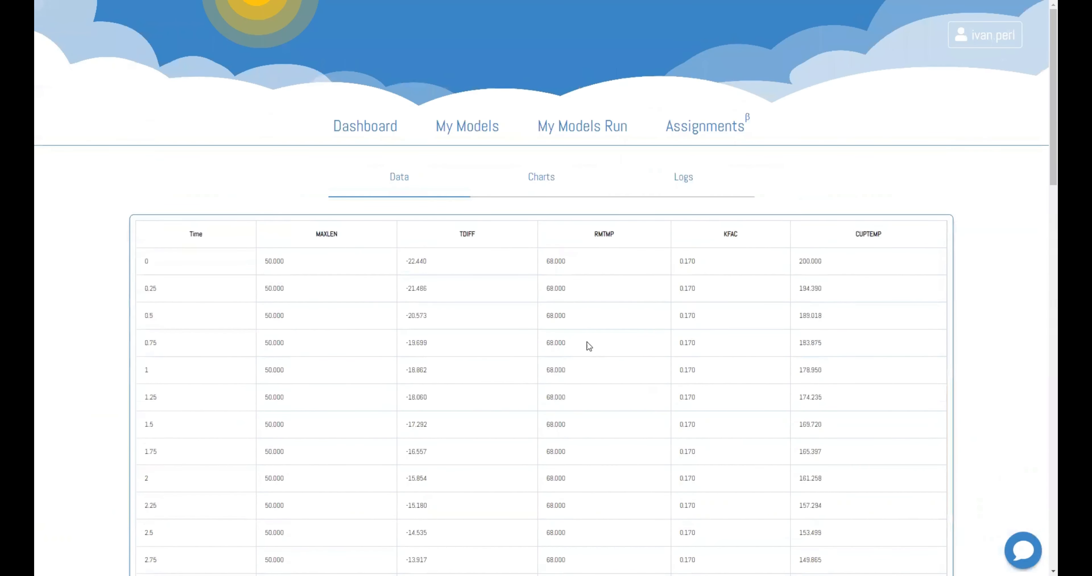
Return to the participant's submission, go over its notes and attachments, and accept it
{"action": "key", "text": "alt+Left"}
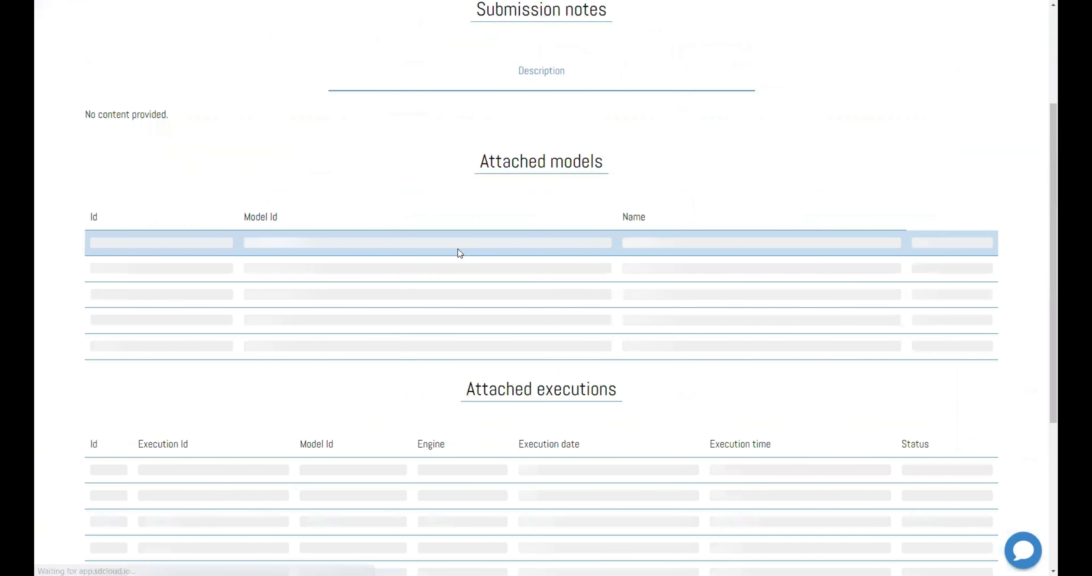
{"action": "scroll", "coordinate": [739, 381], "scroll_direction": "down", "scroll_amount": 5}
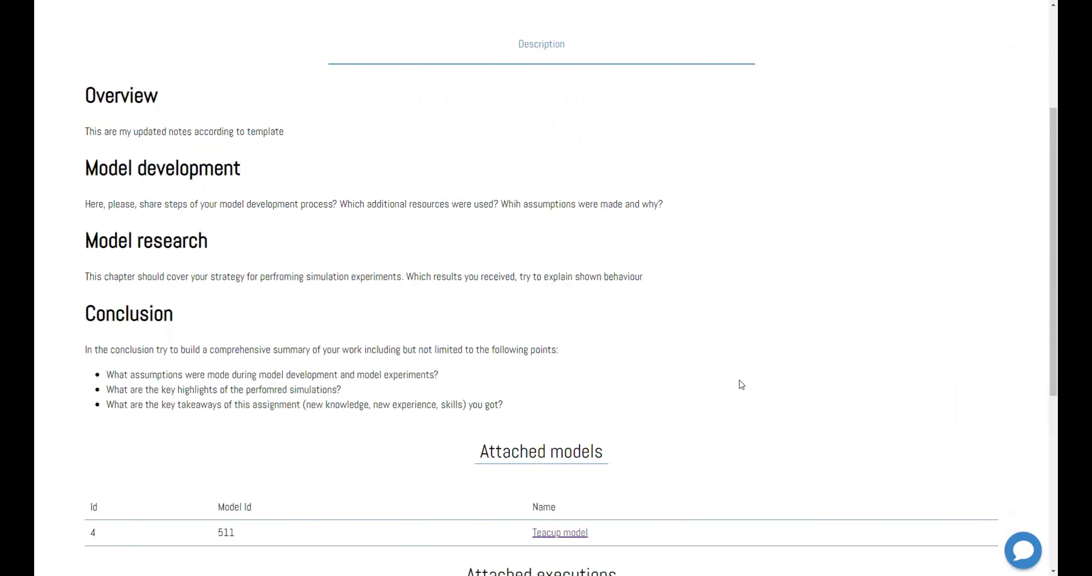
{"action": "scroll", "coordinate": [740, 381], "scroll_direction": "down", "scroll_amount": 1}
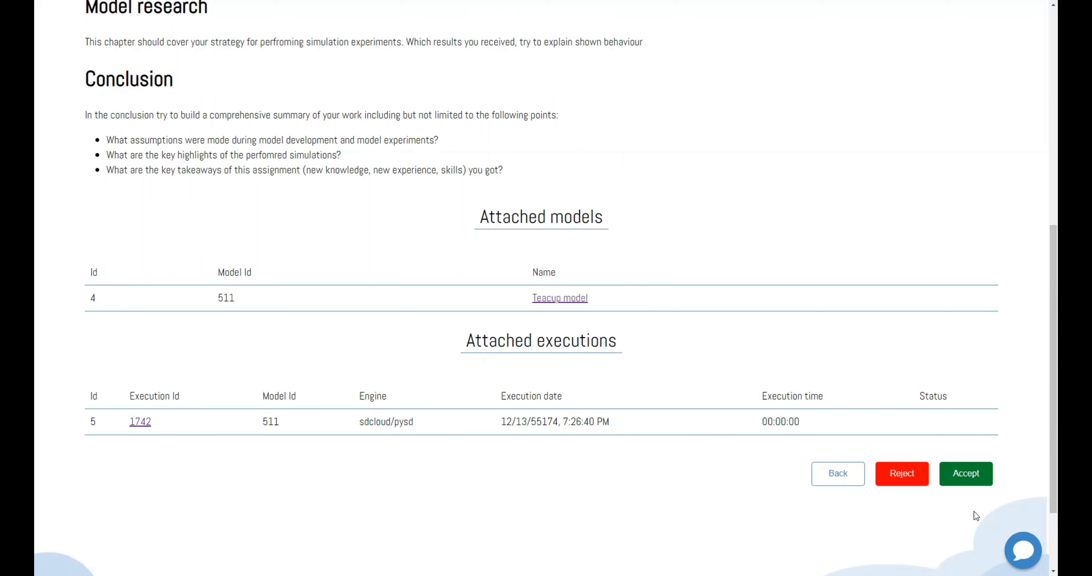
{"action": "left_click", "coordinate": [975, 477]}
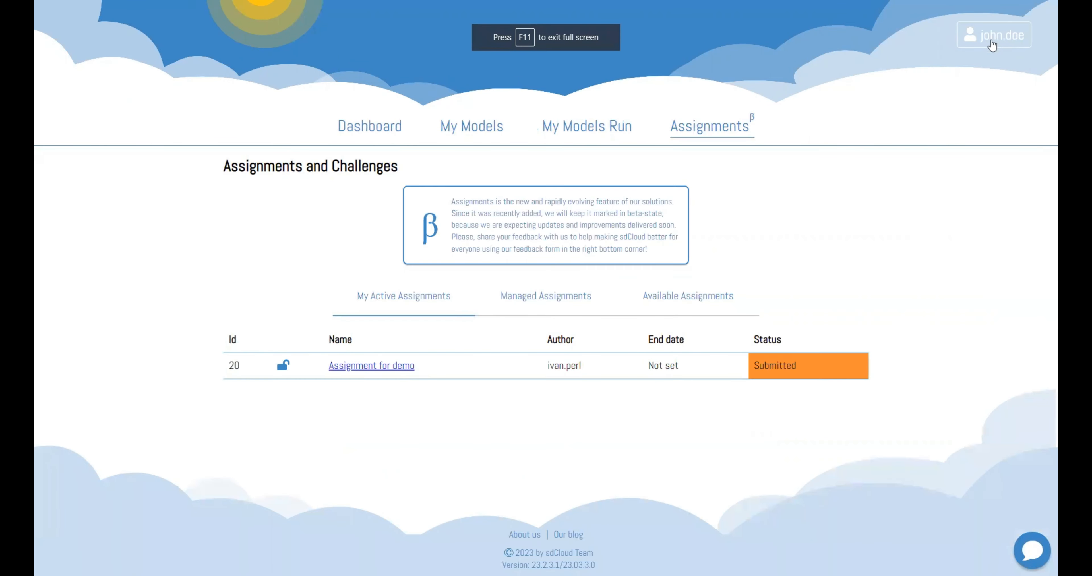
Switch to the participant's sdCloud window and reload the active assignments to check the status of Assignment for demo
{"action": "left_click", "coordinate": [592, 129]}
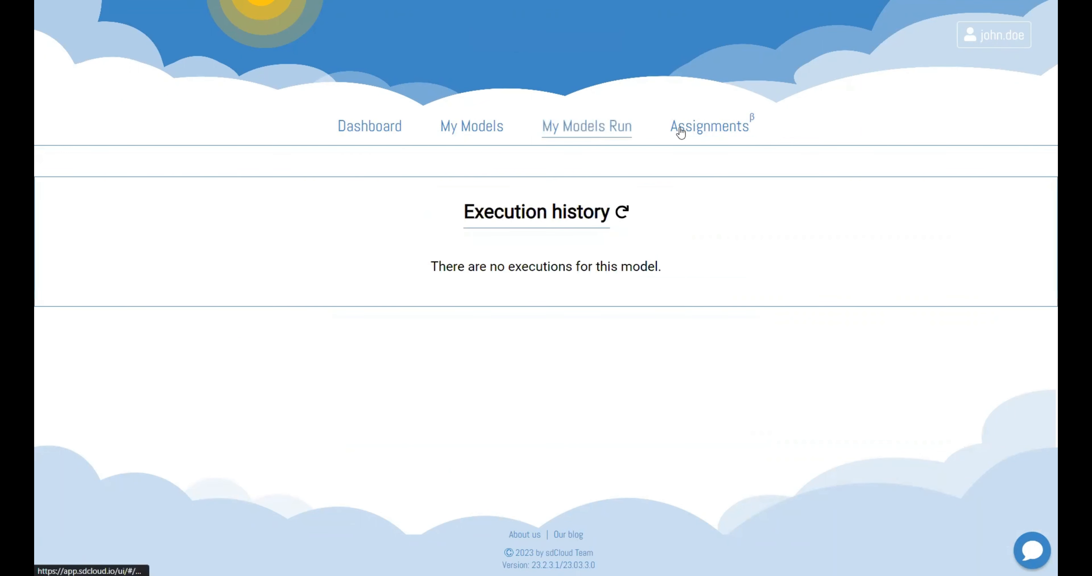
{"action": "left_click", "coordinate": [702, 129]}
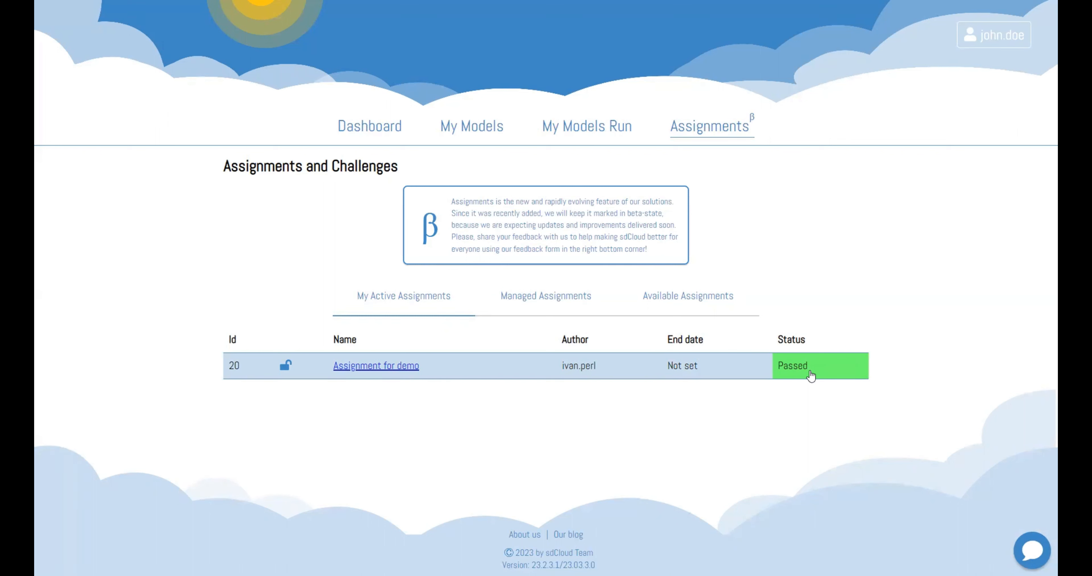
{"action": "left_click", "coordinate": [762, 11]}
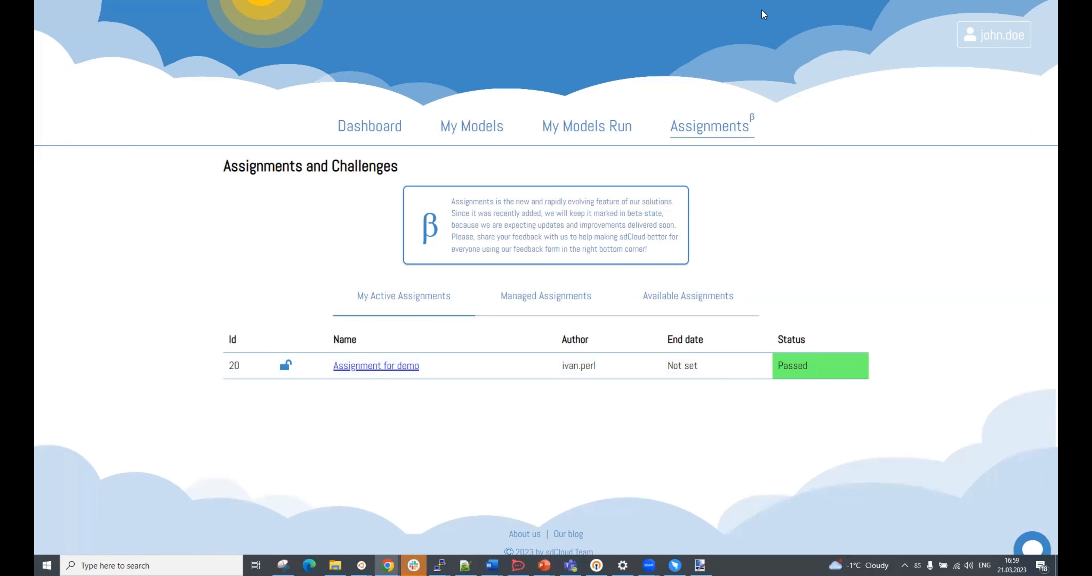